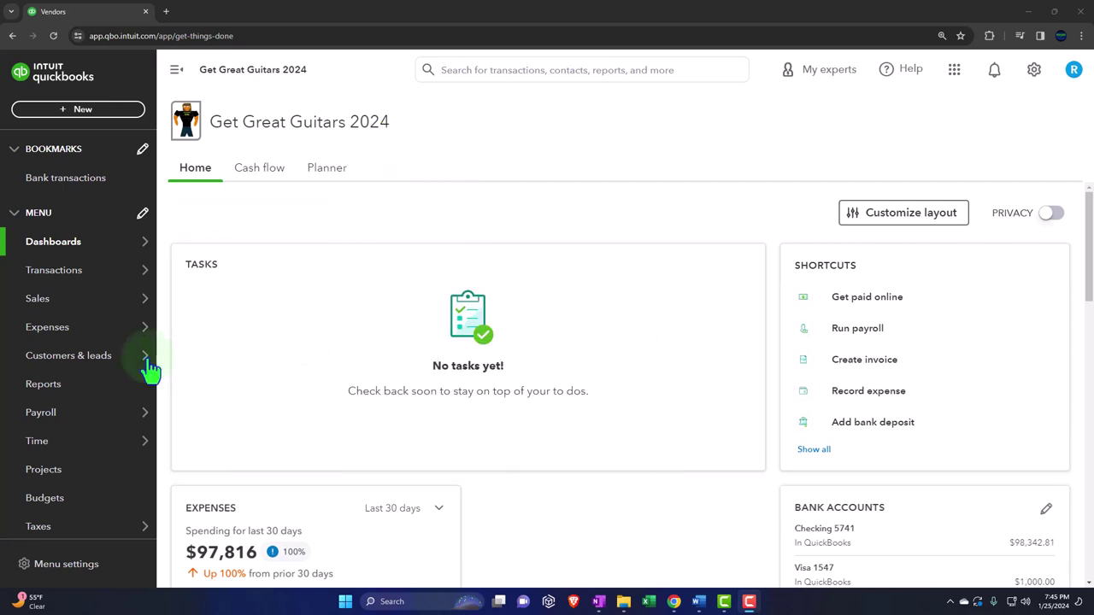
- Open the favorite Balance Sheet, Profit and Loss and Trial Balance reports, each in its own new browser tab
left_click(96, 376)
mouse_move(96, 359)
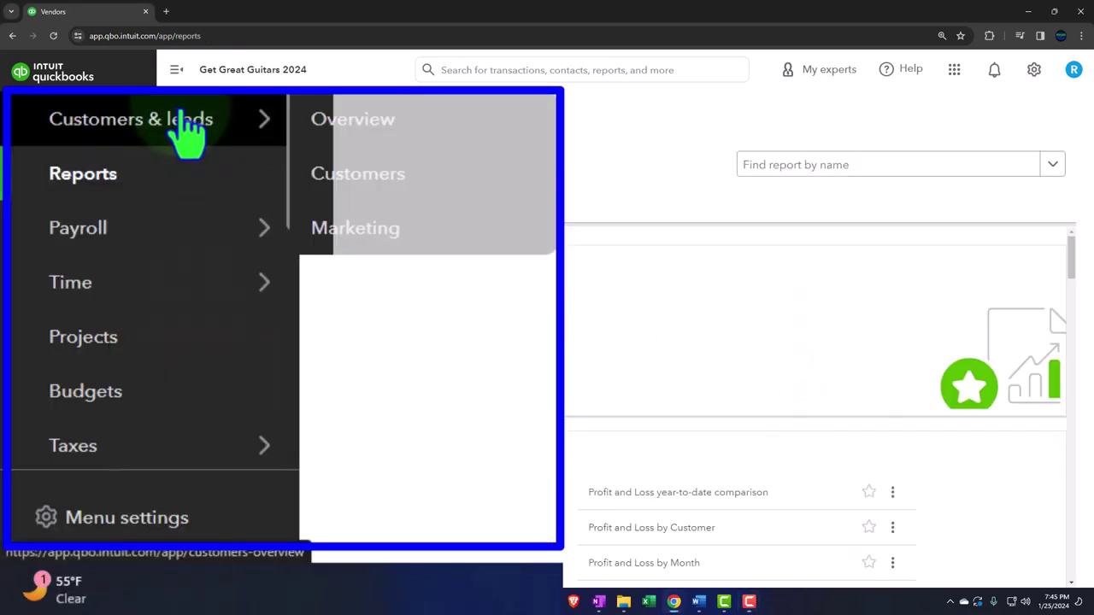
right_click(272, 319)
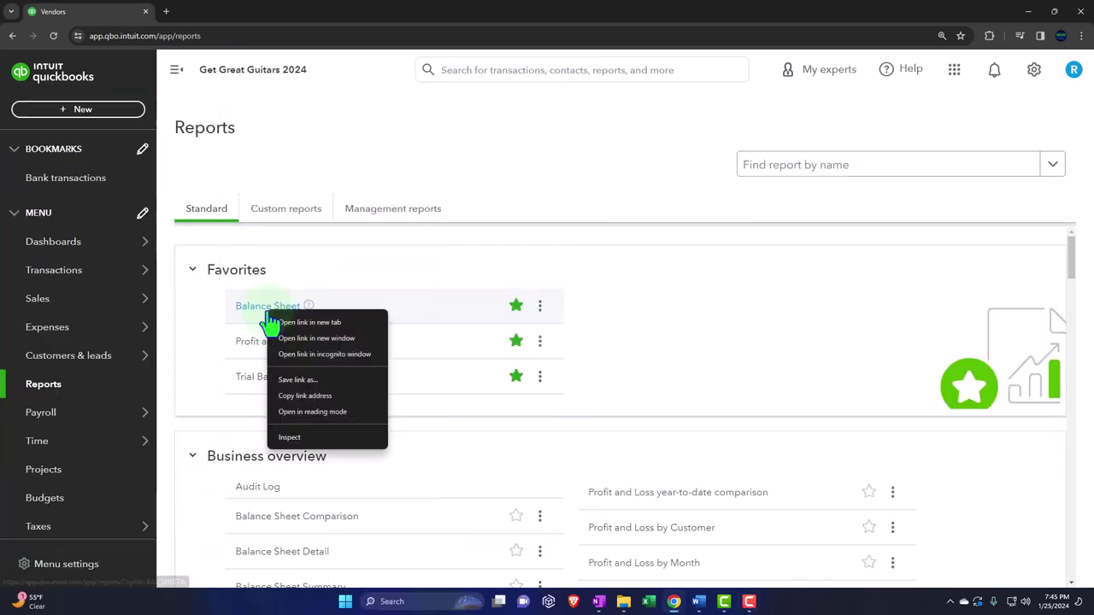
left_click(282, 329)
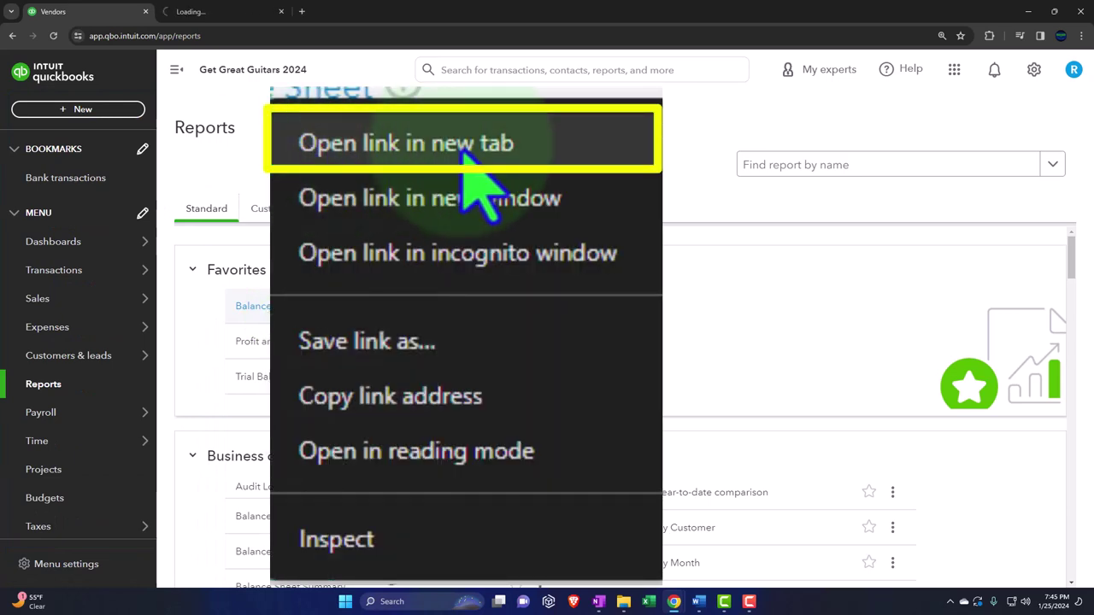
right_click(283, 347)
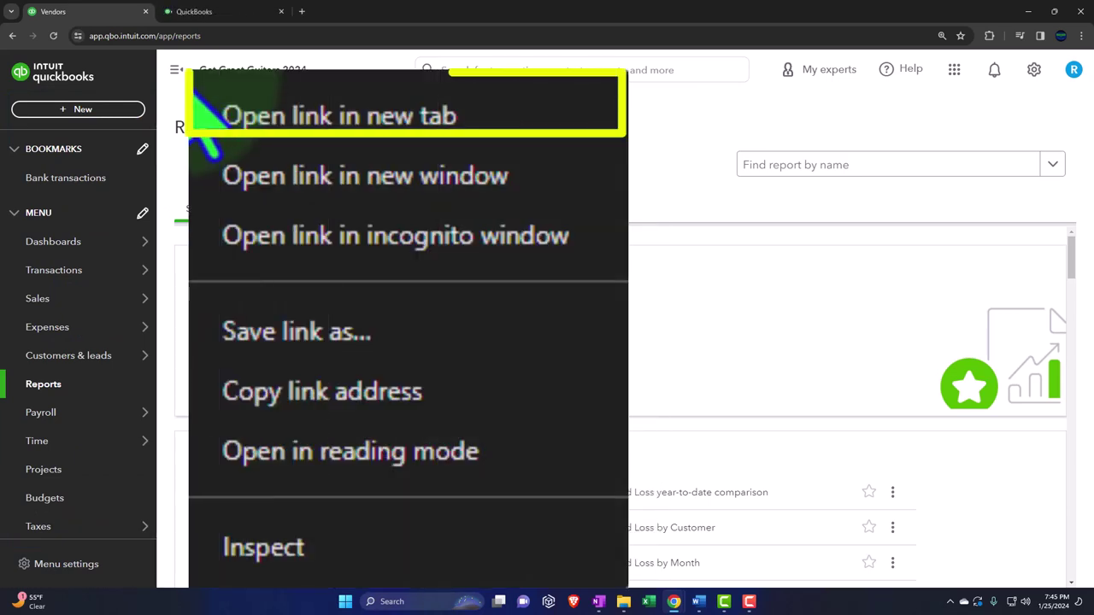
left_click(372, 362)
right_click(276, 380)
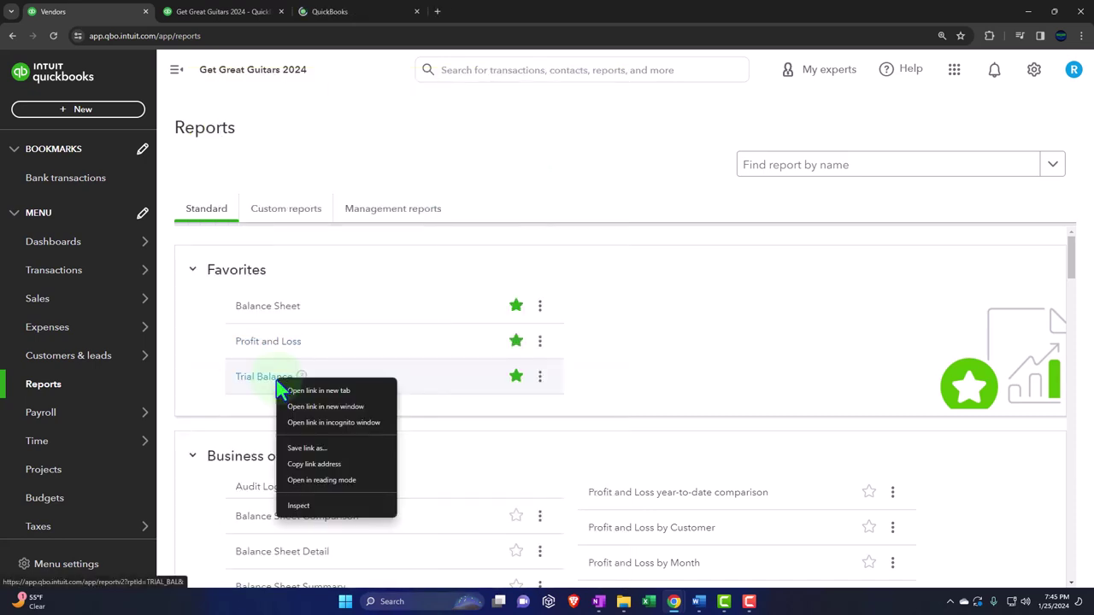
left_click(268, 392)
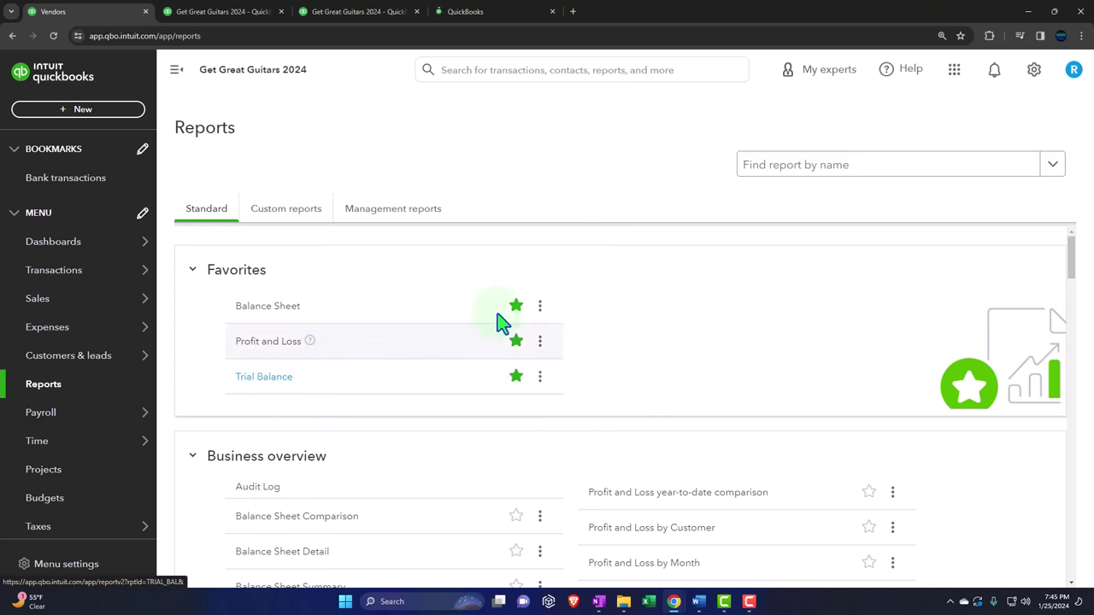
left_click(764, 180)
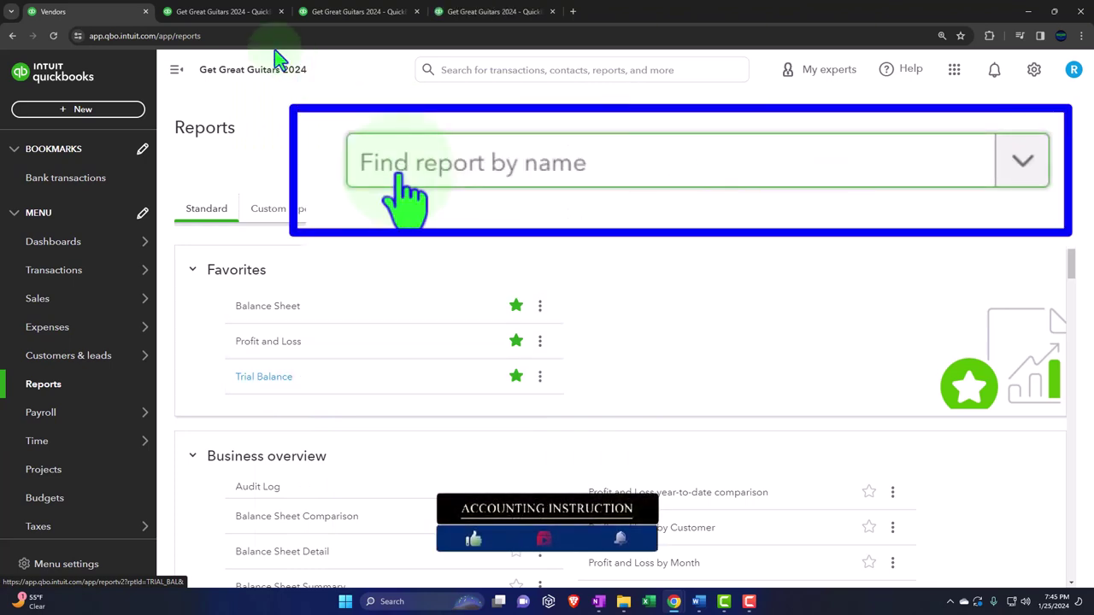
- Collapse the navigation menu on the Balance Sheet report and set its period from 01/01/2024 to 02/28/2024
left_click(237, 13)
left_click(176, 69)
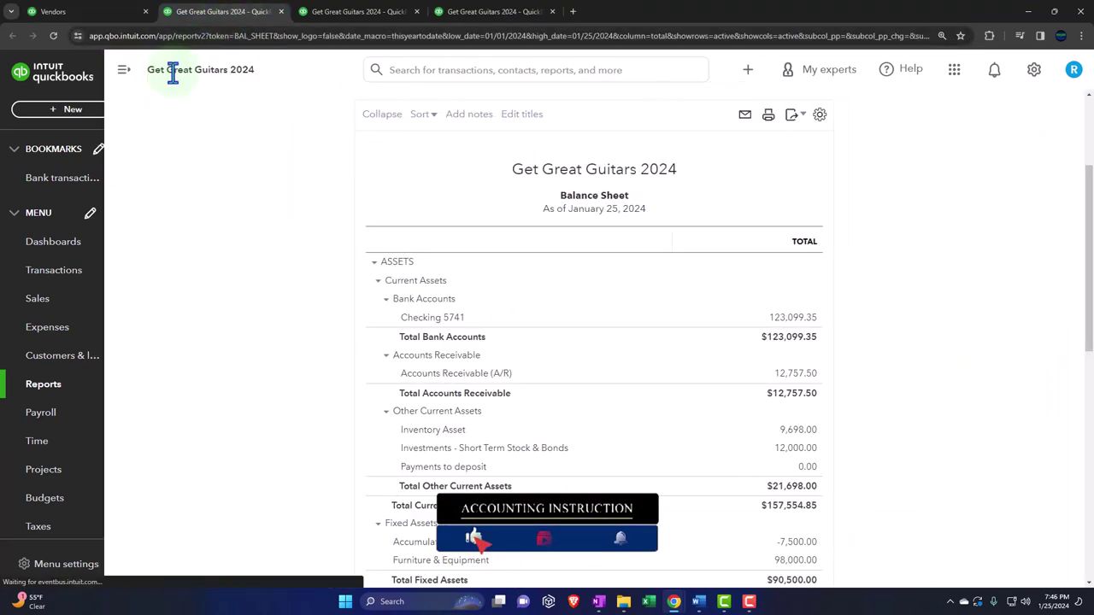
left_click_drag(236, 181, 155, 180)
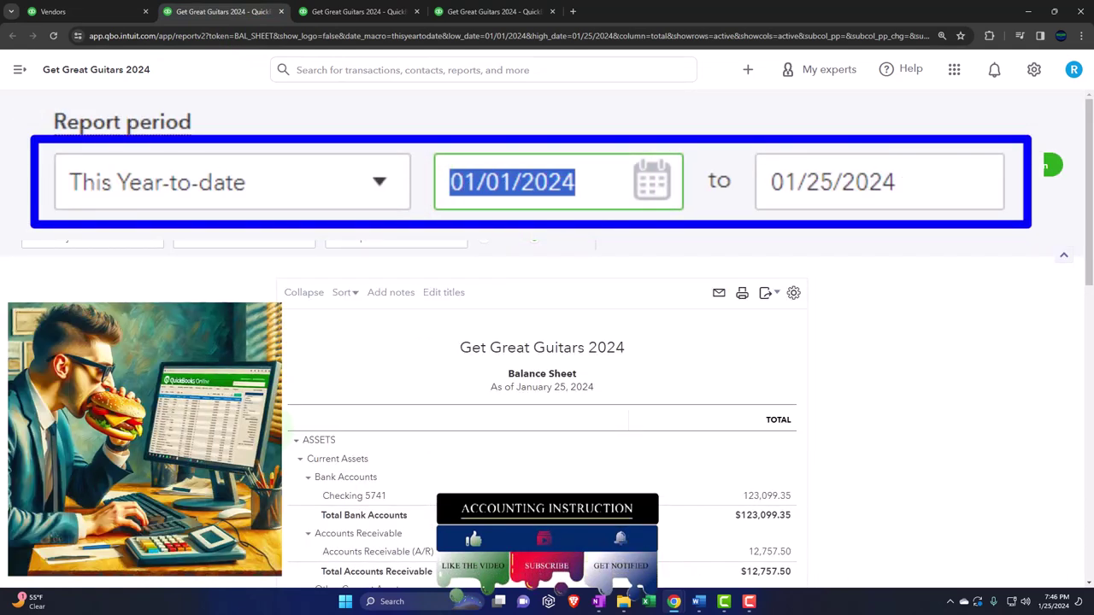
type("01/01/2024")
key("Tab")
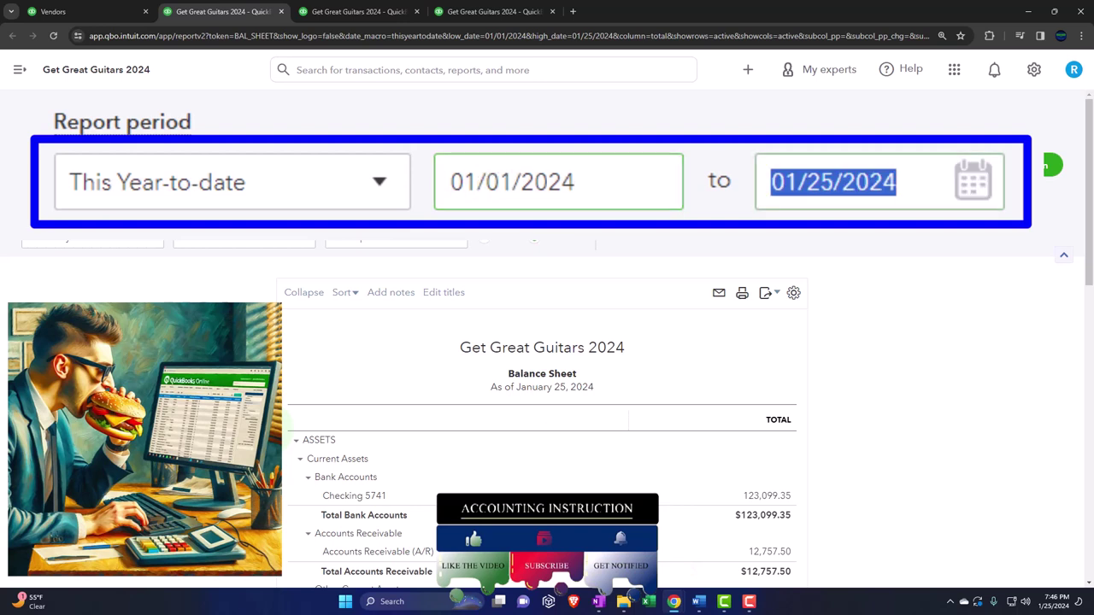
type("02/28/2024")
key("Tab")
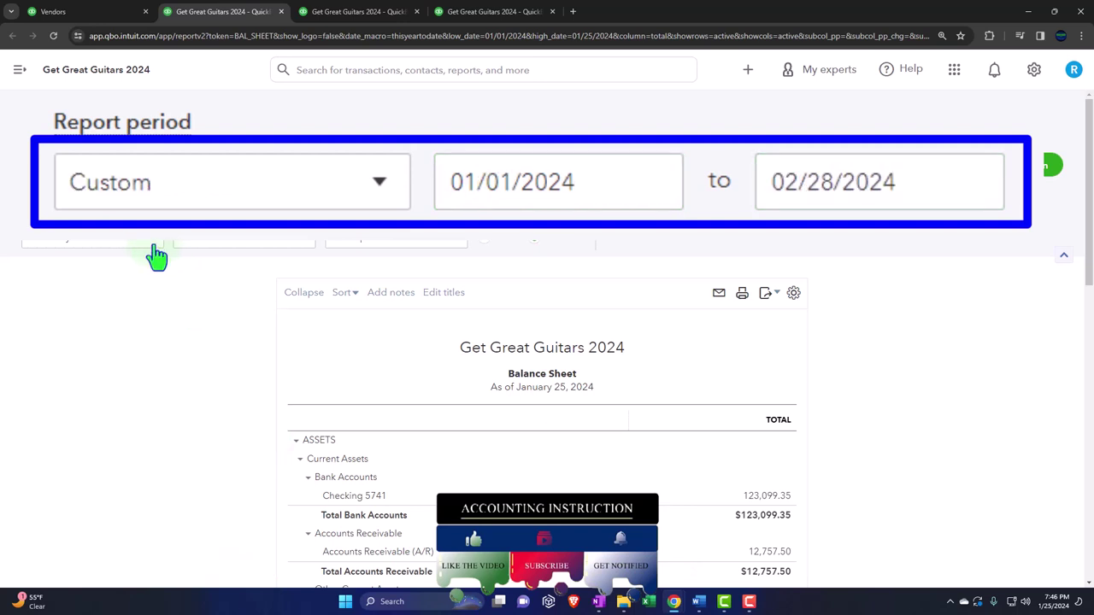
- Display the Balance Sheet columns by Months and run the report
left_click(146, 239)
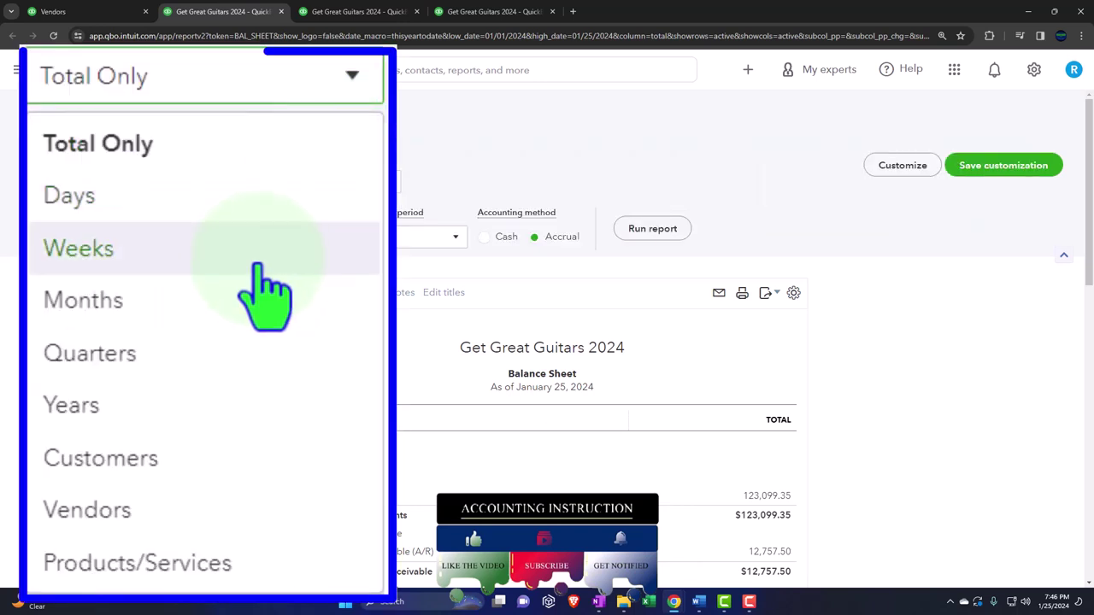
left_click(107, 327)
left_click(648, 229)
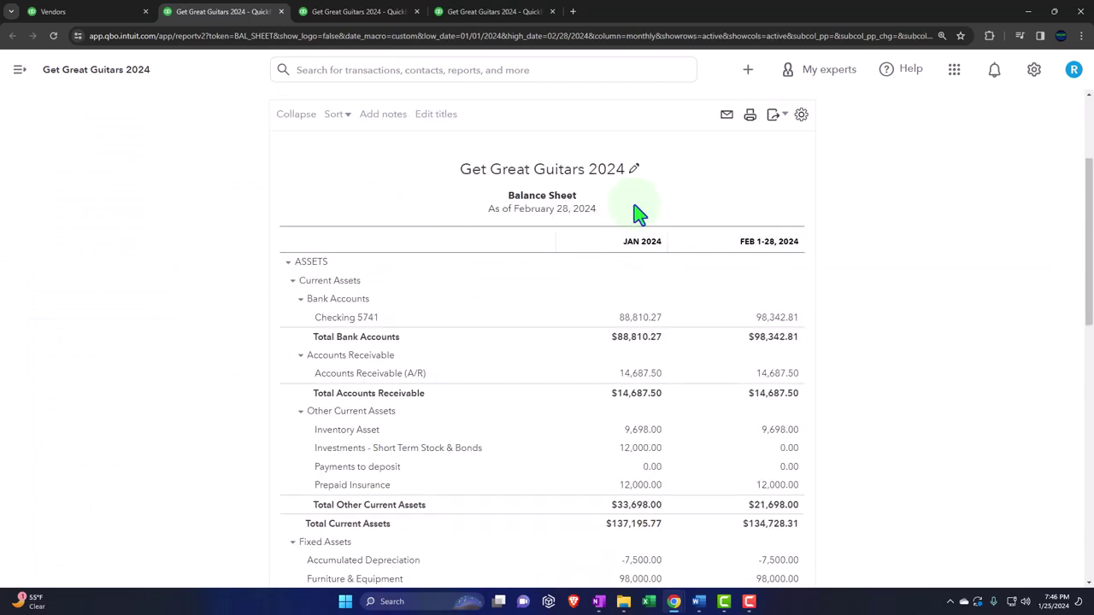
- Collapse the navigation menu on the Profit and Loss report and set its period from 01/01/2024 to 02/28/2024
left_click(359, 12)
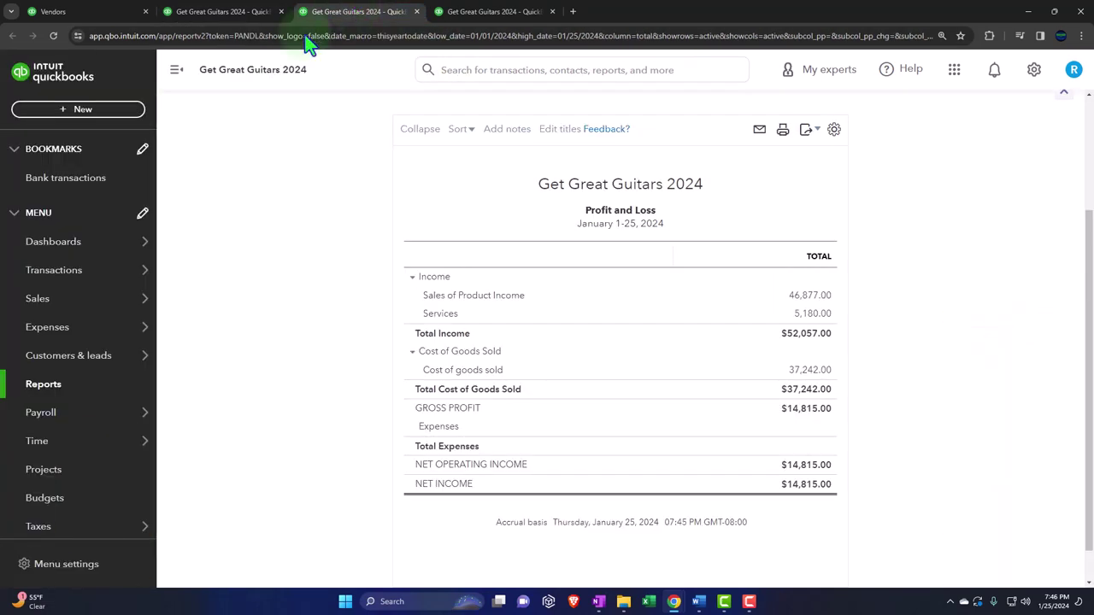
left_click(178, 70)
scroll(144, 310, "up", 2)
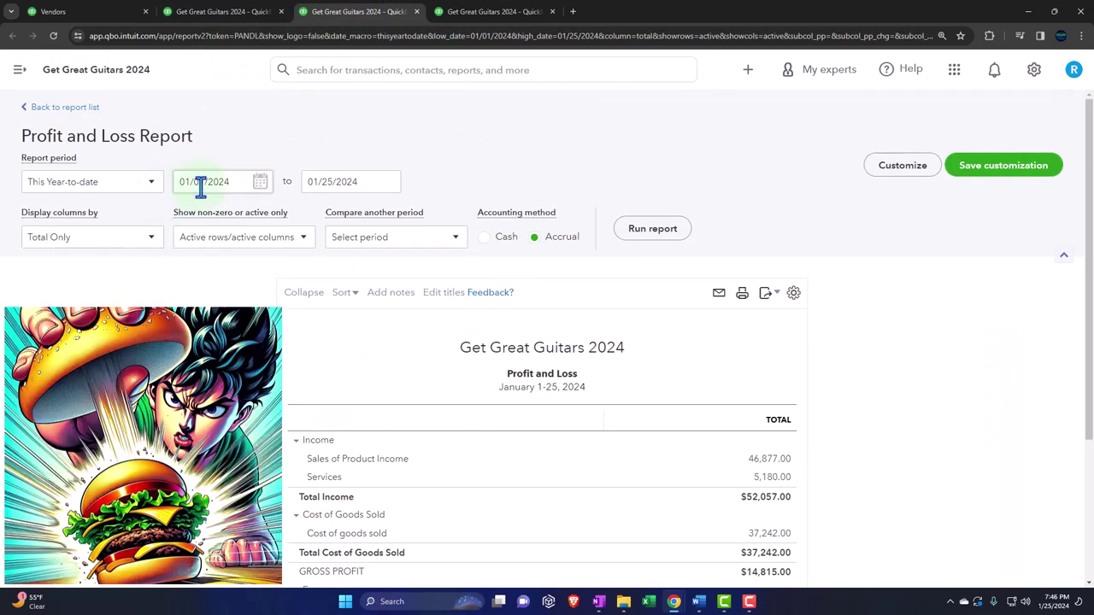
left_click(227, 182)
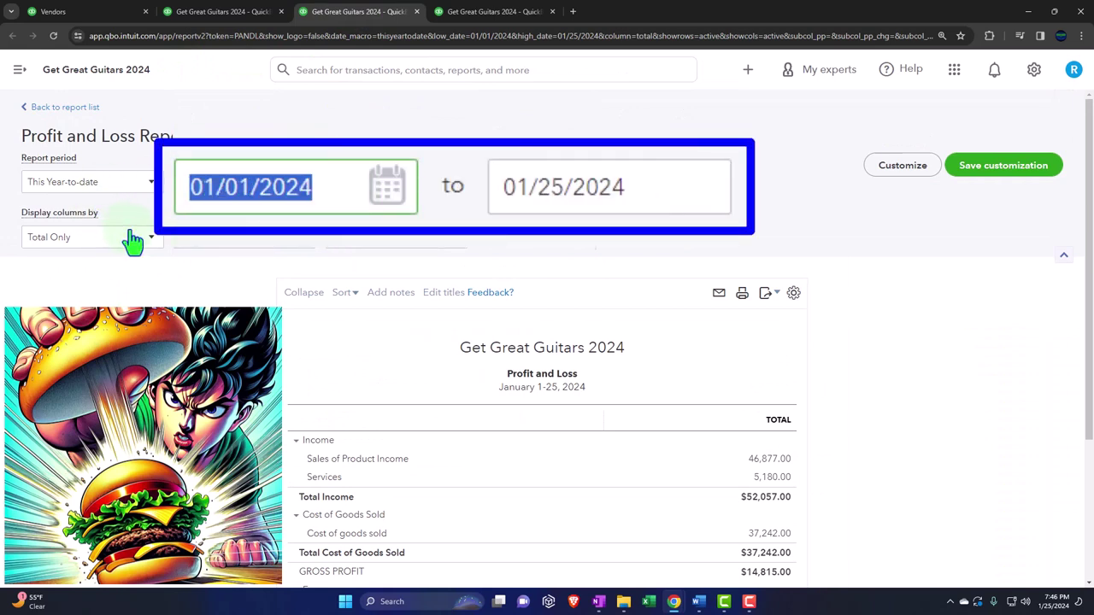
type("01/01/2024")
key("Tab")
type("02")
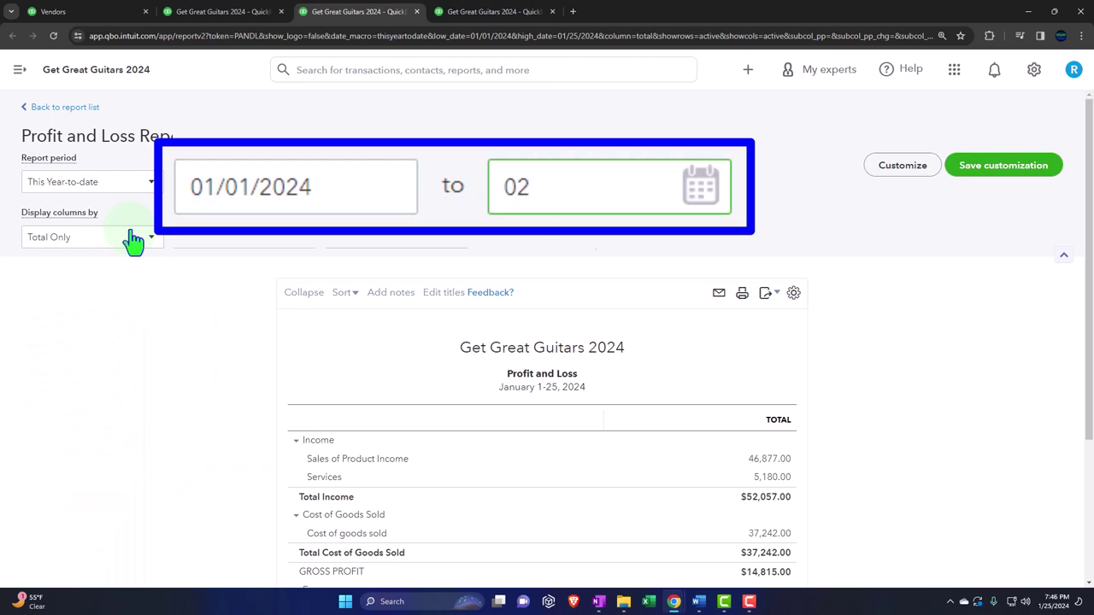
type("282024")
- Display the Profit and Loss columns by Months and run the report
left_click(137, 240)
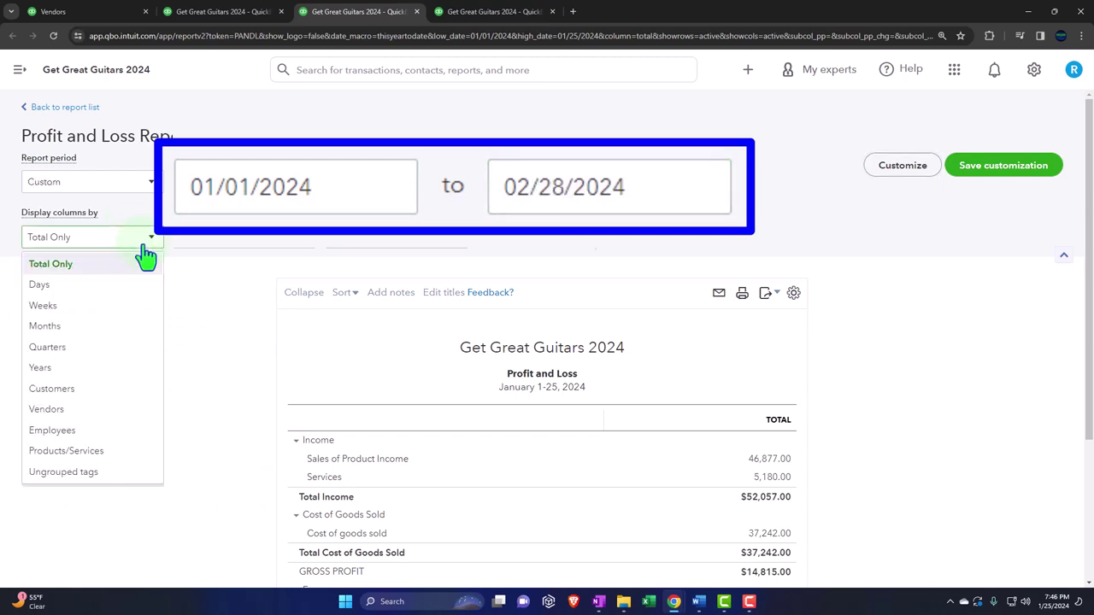
left_click(44, 326)
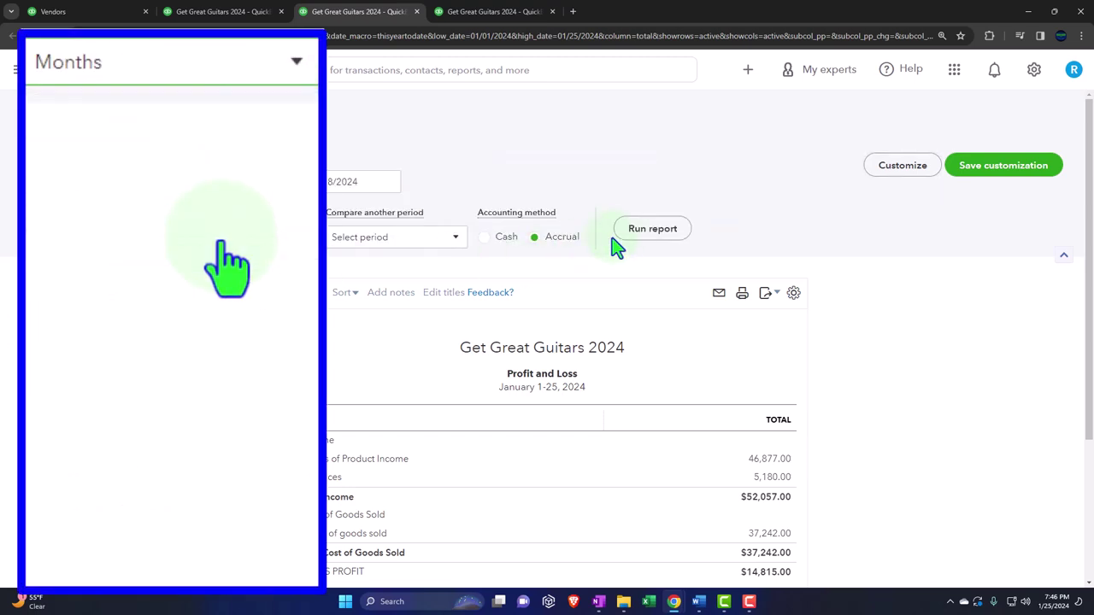
left_click(630, 245)
scroll(630, 245, "down", 2)
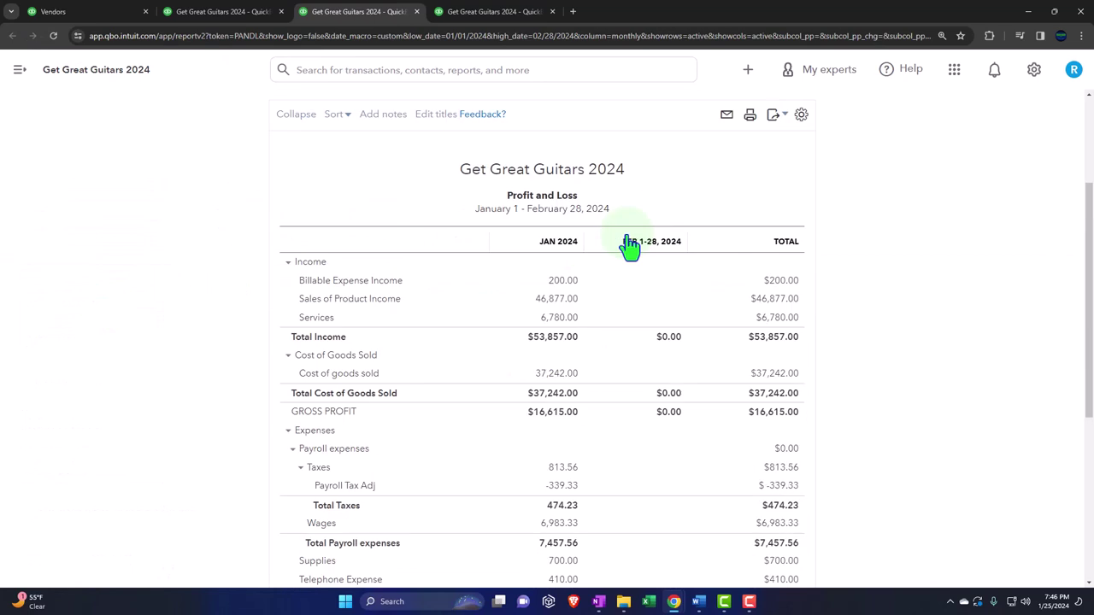
- Collapse the navigation menu on the Trial Balance report and run it for 01/01/2024 to 02/28/2024
left_click(497, 12)
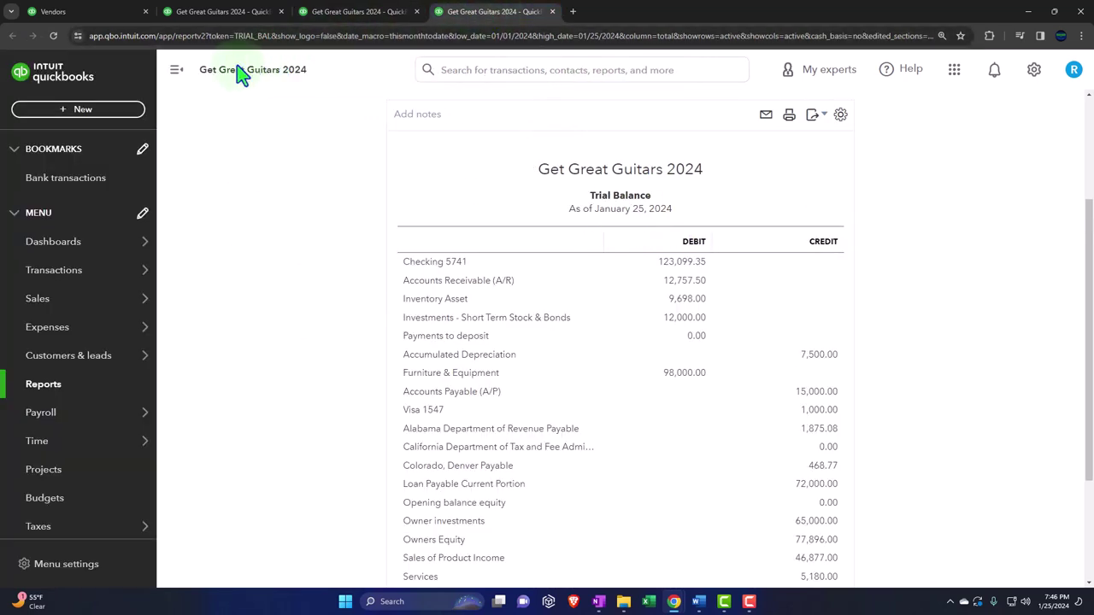
left_click(176, 69)
scroll(162, 214, "up", 2)
left_click_drag(229, 182, 93, 190)
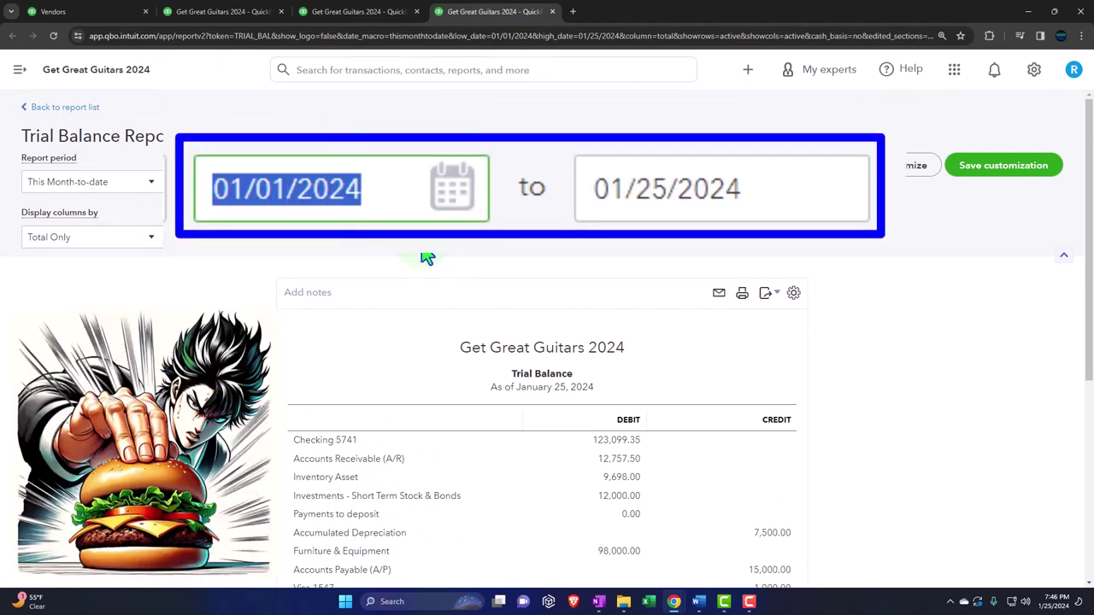
type("010124")
key("Tab")
type("022824")
key("Tab")
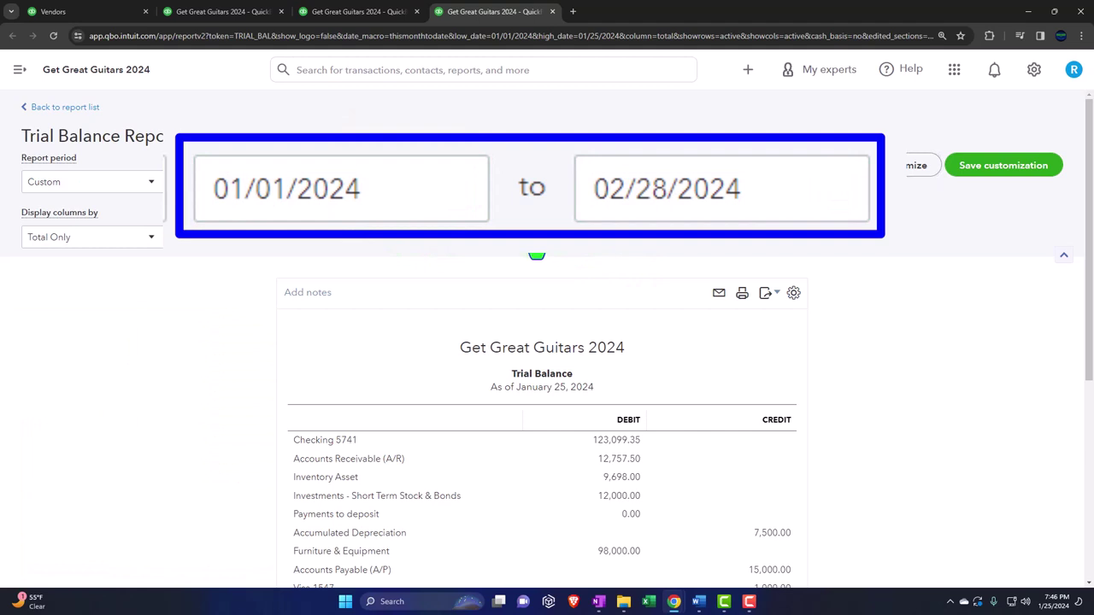
left_click(504, 229)
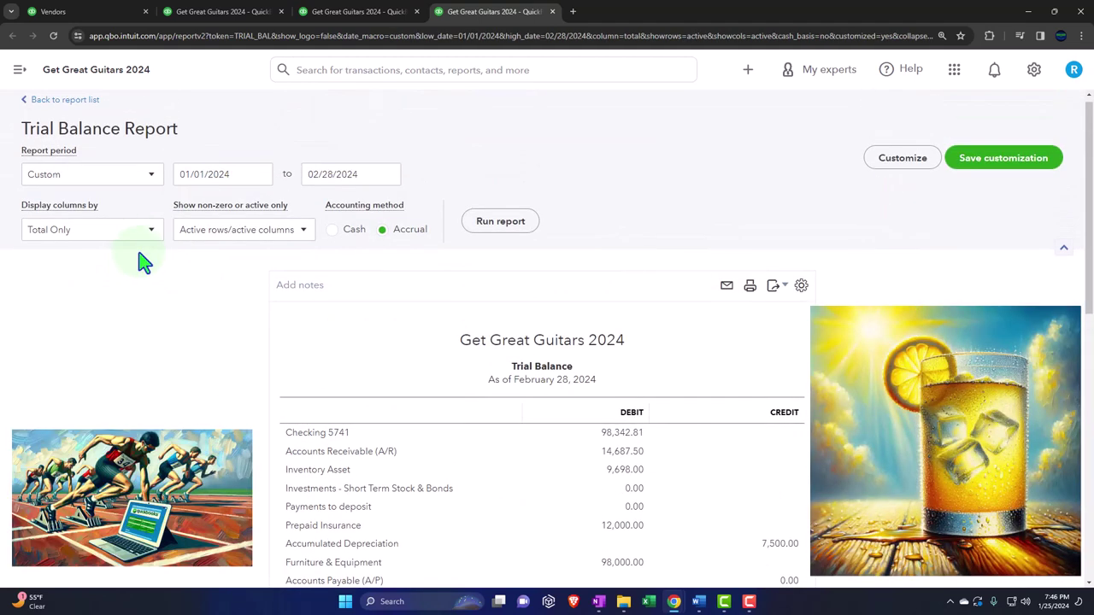
- Display the Trial Balance columns by Months and rerun the report
left_click(147, 232)
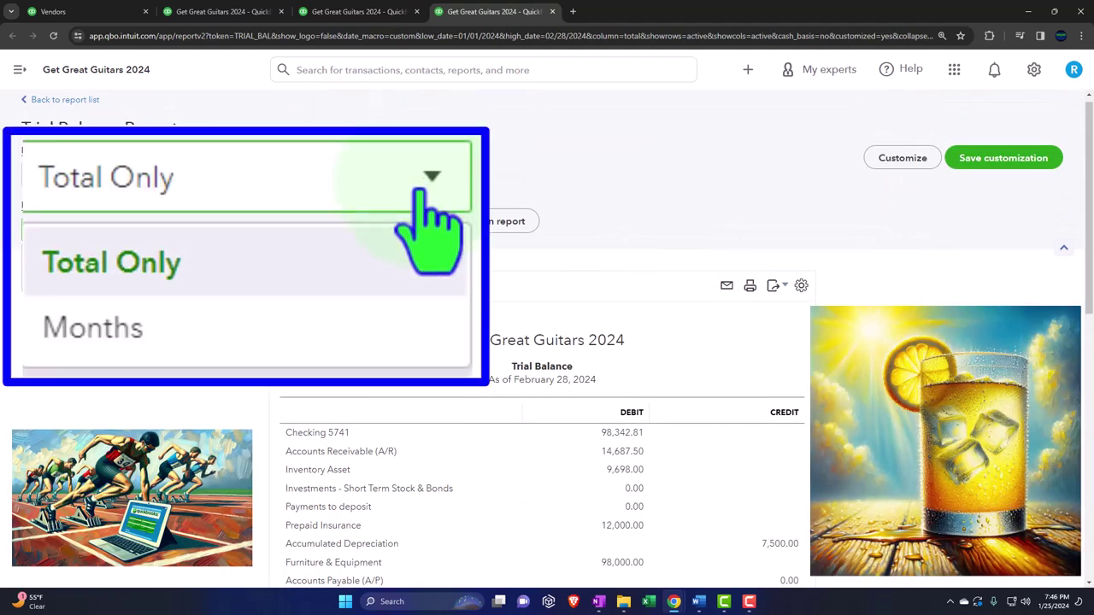
left_click(128, 275)
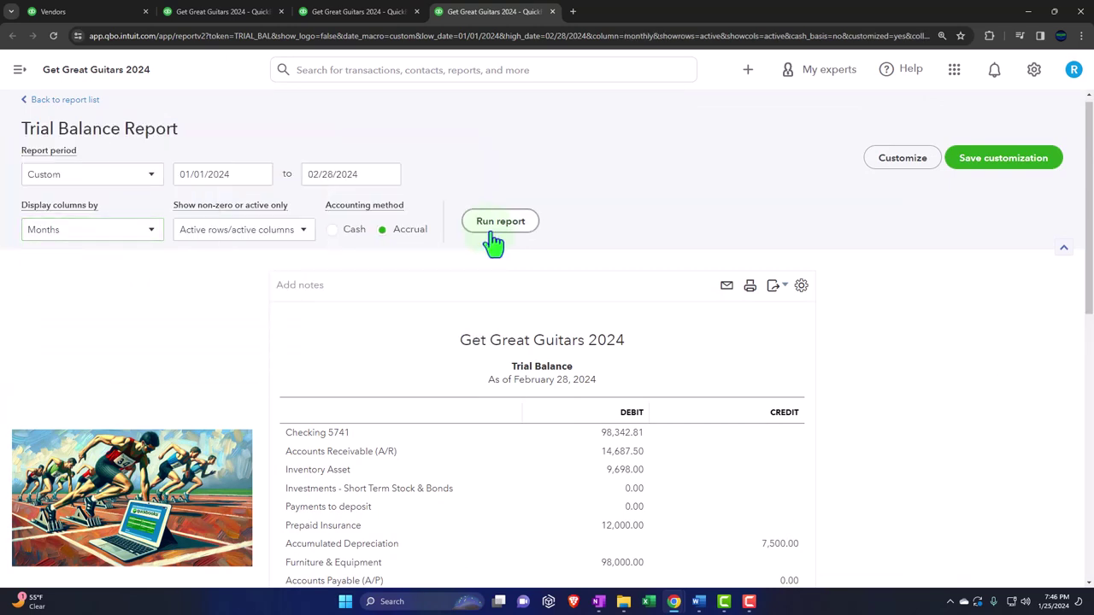
left_click(488, 244)
scroll(492, 244, "down", 2)
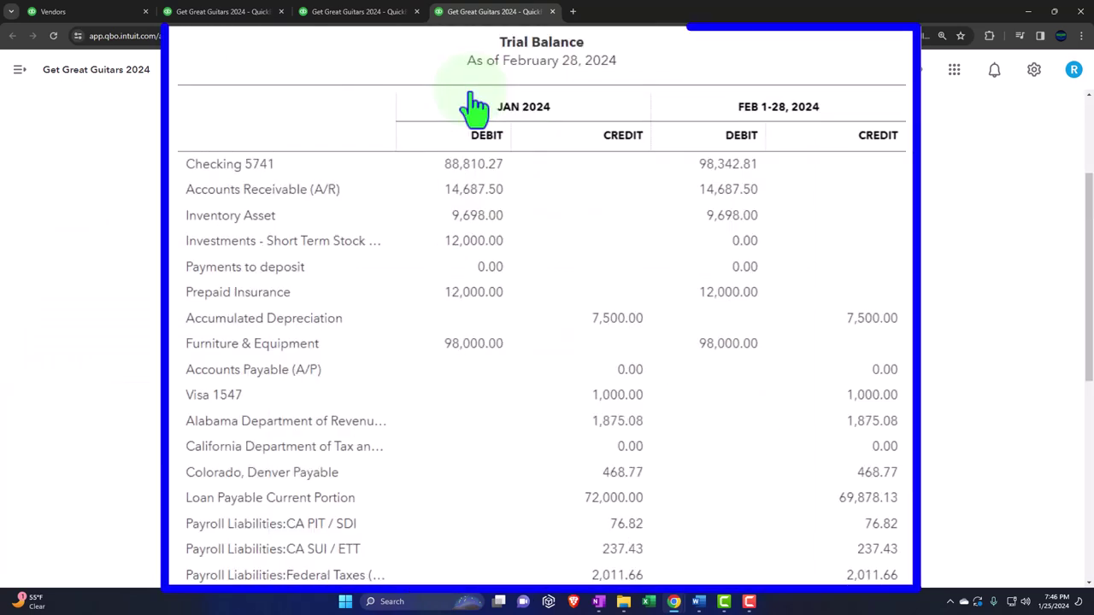
- Return to the Balance Sheet report and switch to OneNote to view the QuickBooks Flow Chart page
left_click(237, 14)
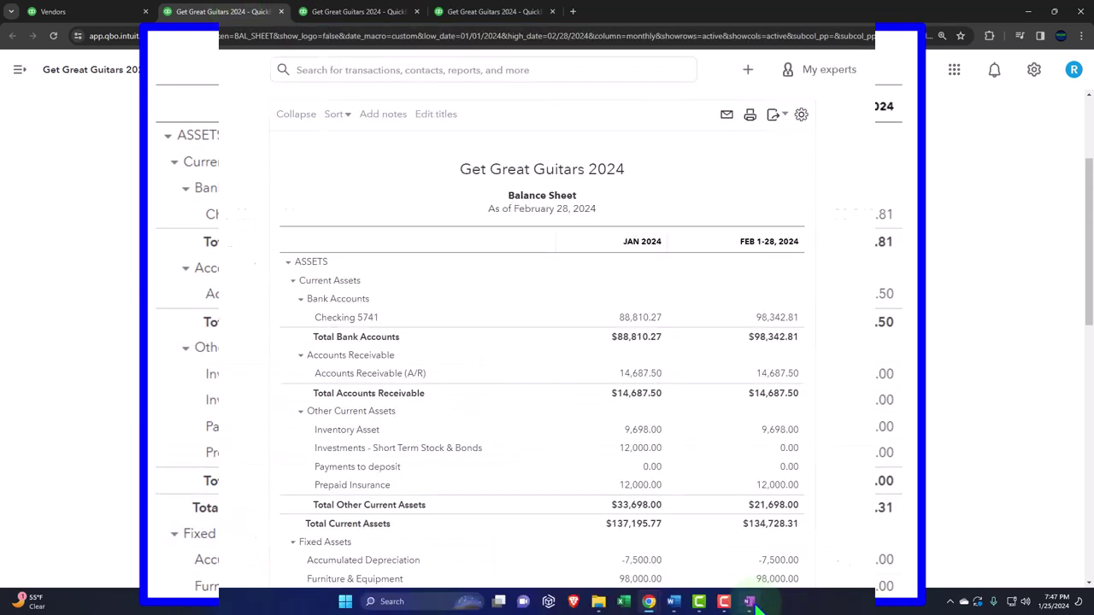
left_click(750, 602)
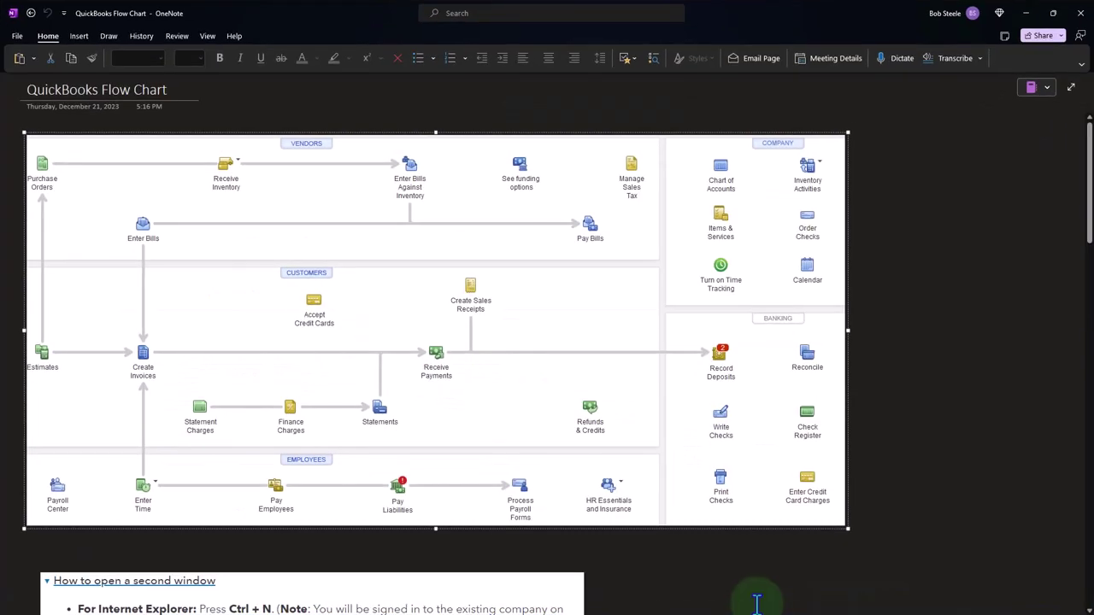
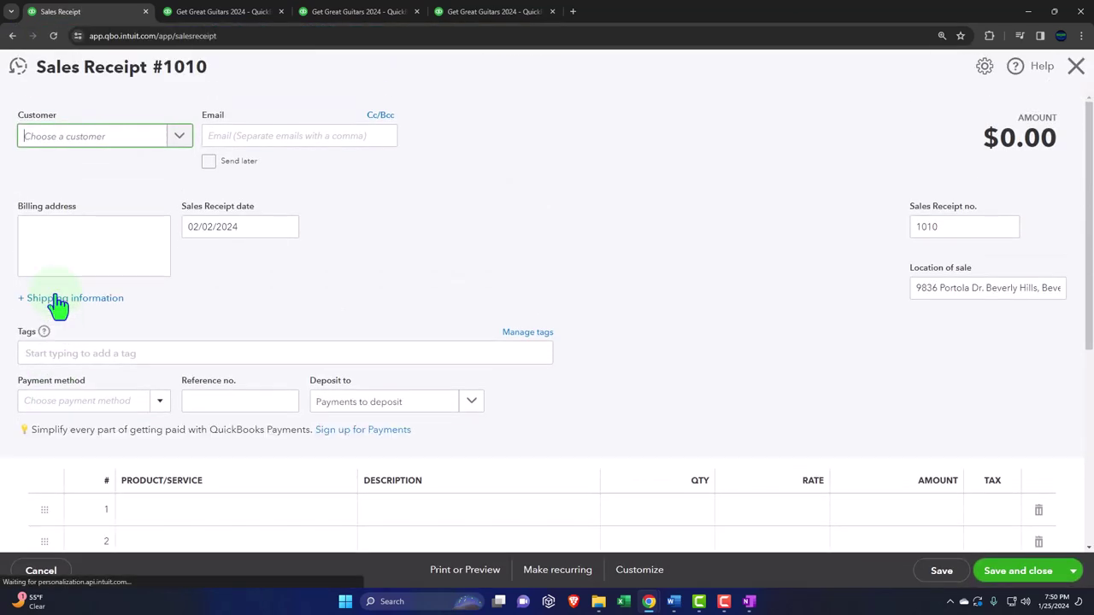
- Add Garcia Guitars as a new customer on the sales receipt and save the customer record
left_click(142, 149)
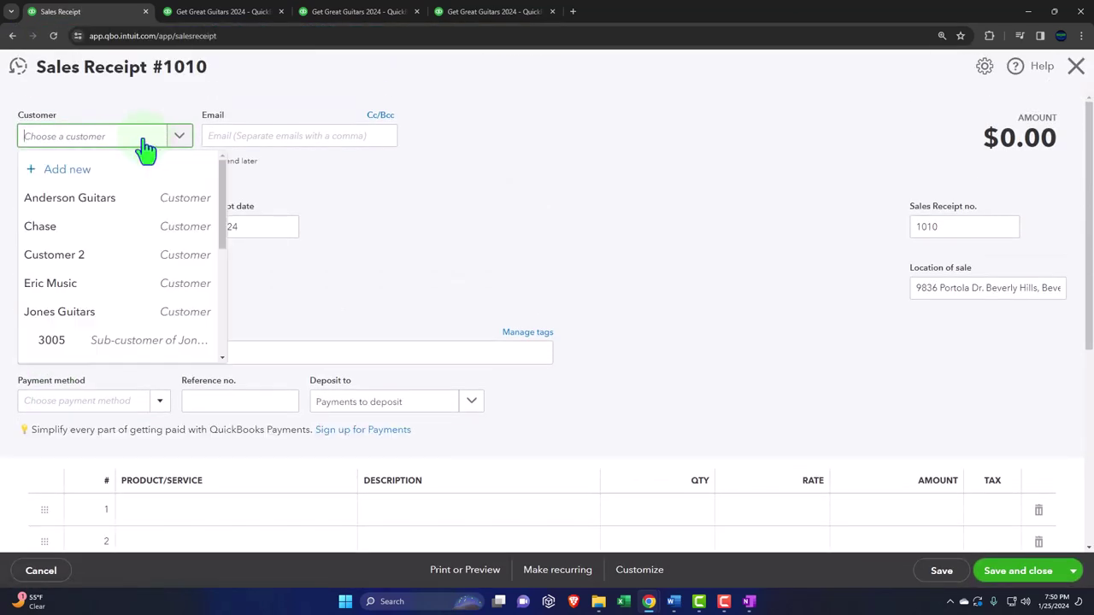
left_click(146, 150)
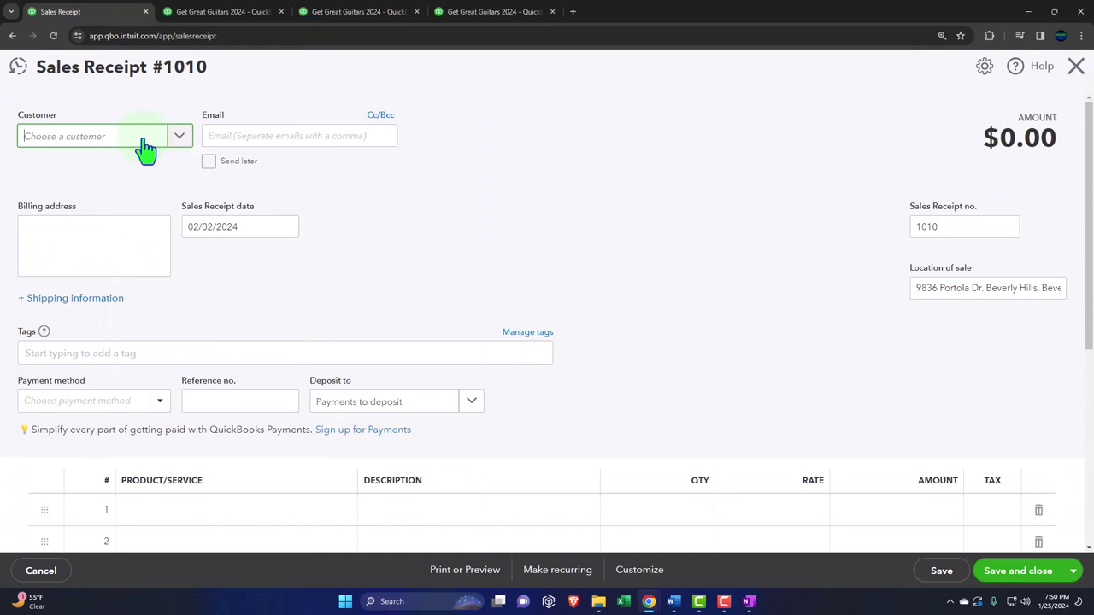
type("Garcia")
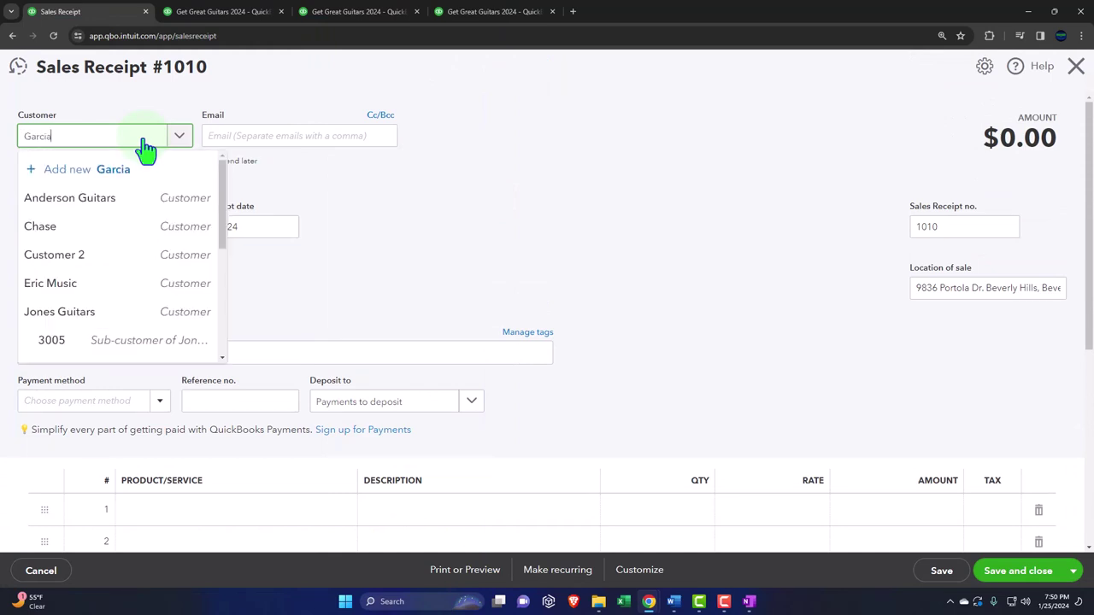
type(" Guitars")
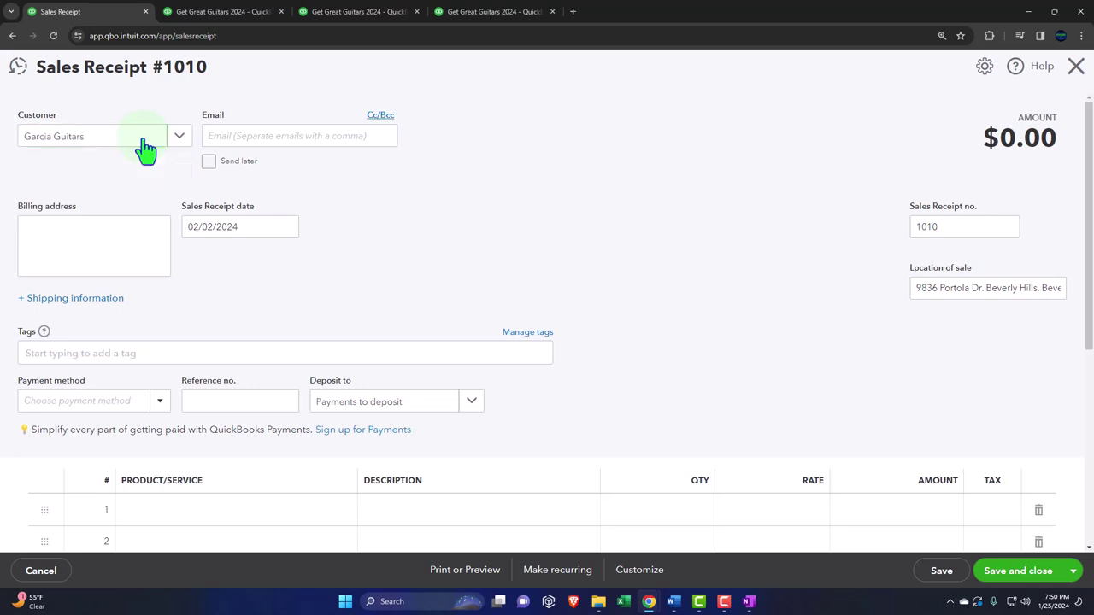
left_click(145, 151)
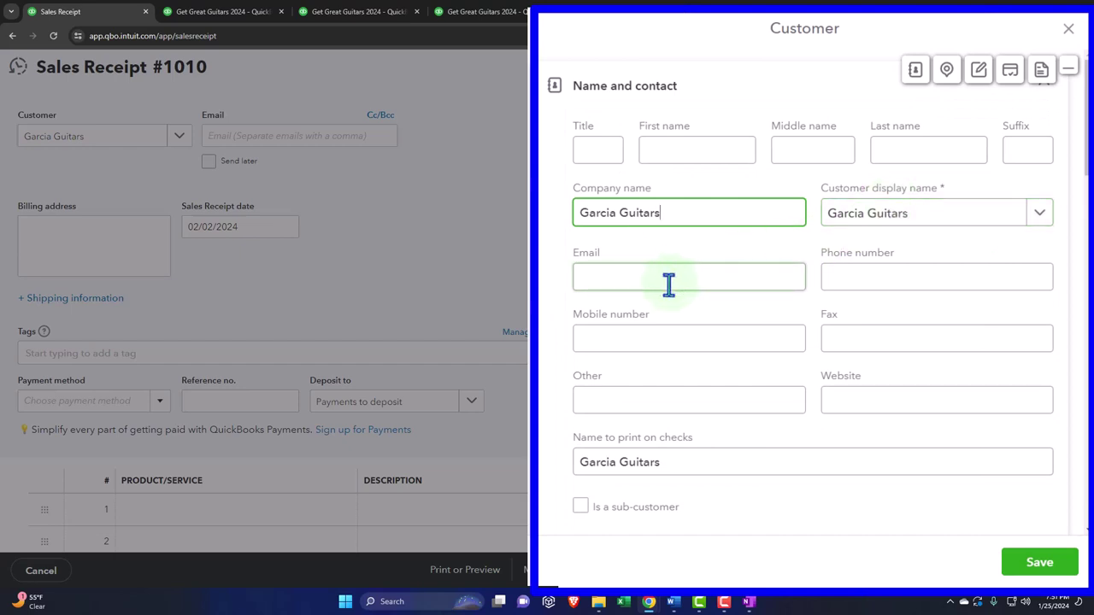
left_click(1034, 558)
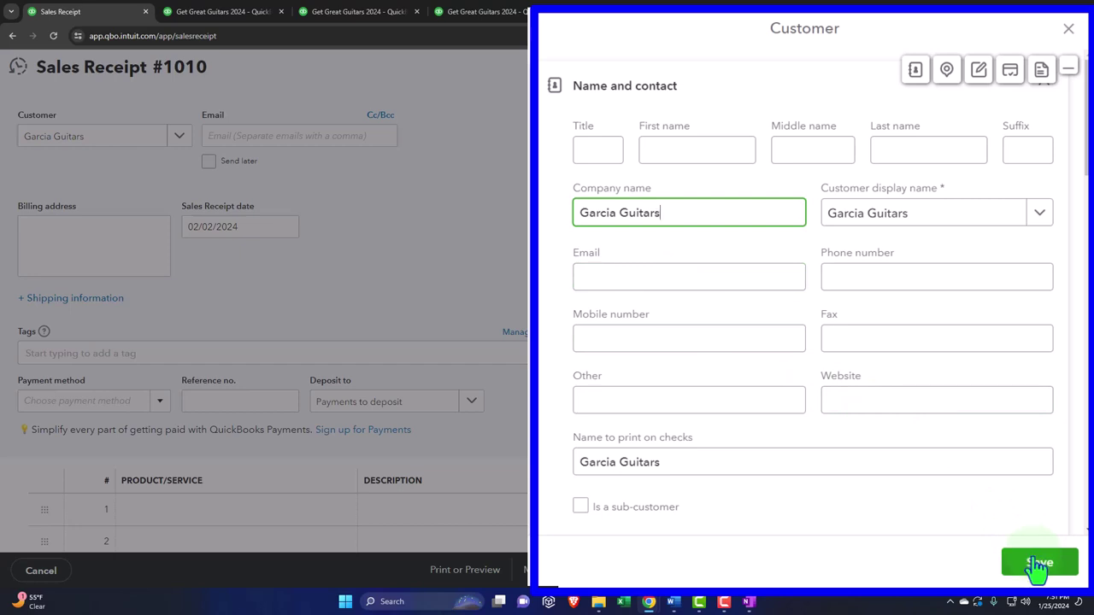
left_click(1038, 564)
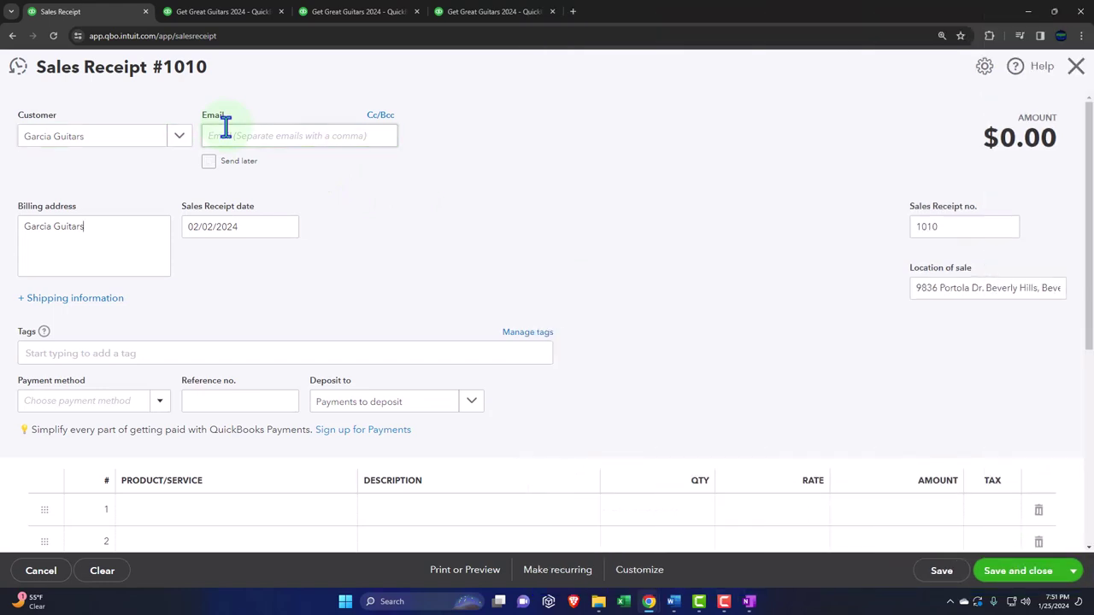
- Set the sales receipt date to 02/20/2024
key("Tab")
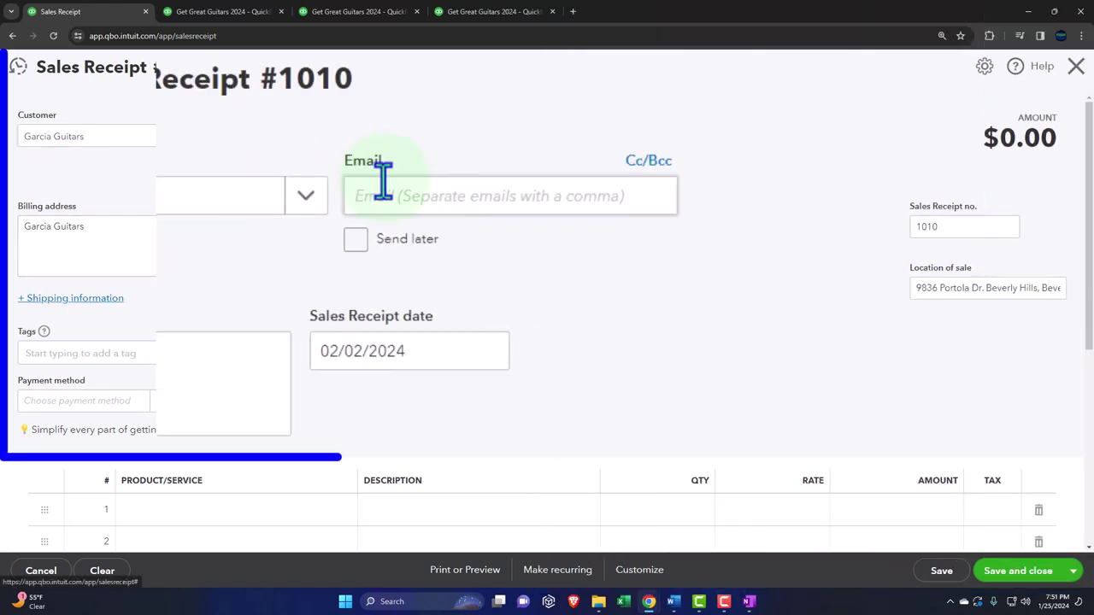
left_click(428, 347)
type("0")
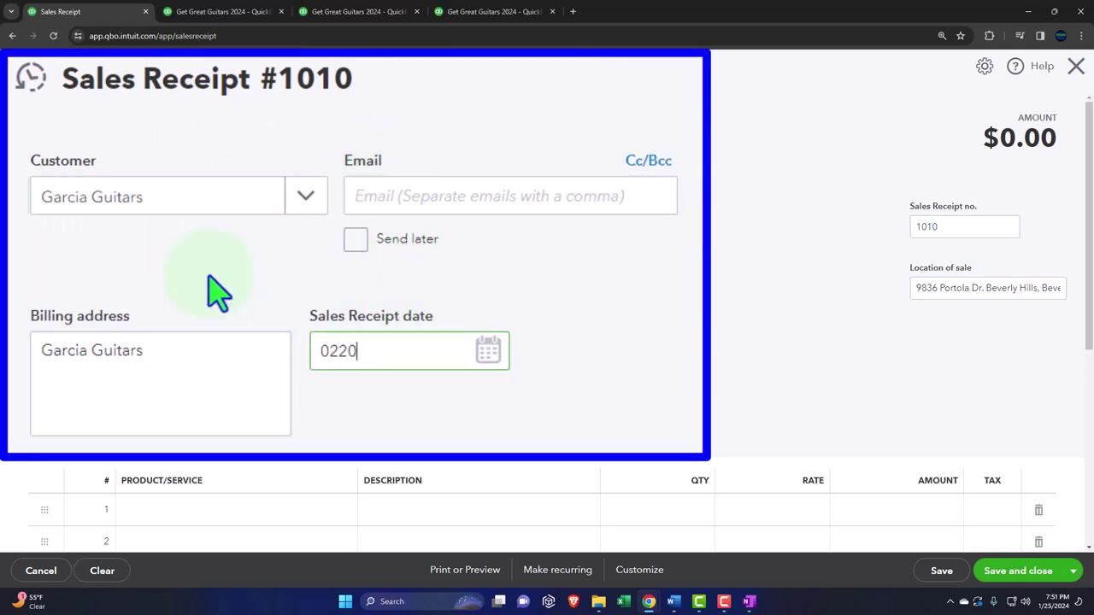
type("2/20/2024")
key("Tab")
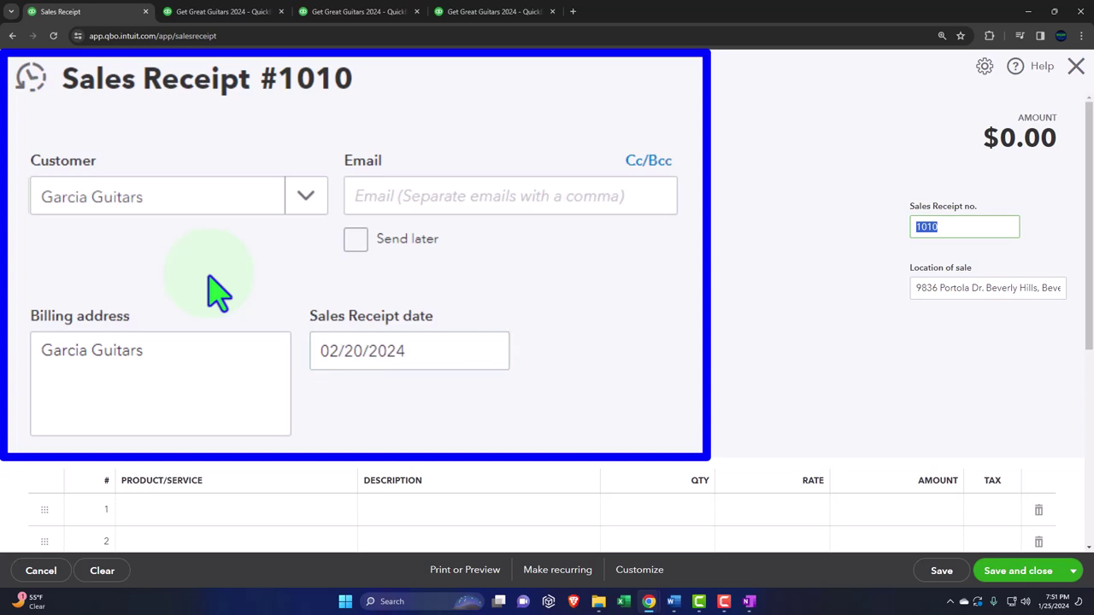
- Examine the payment method choices and the Deposit to account options on the sales receipt
scroll(396, 368, "down", 1)
key("Tab")
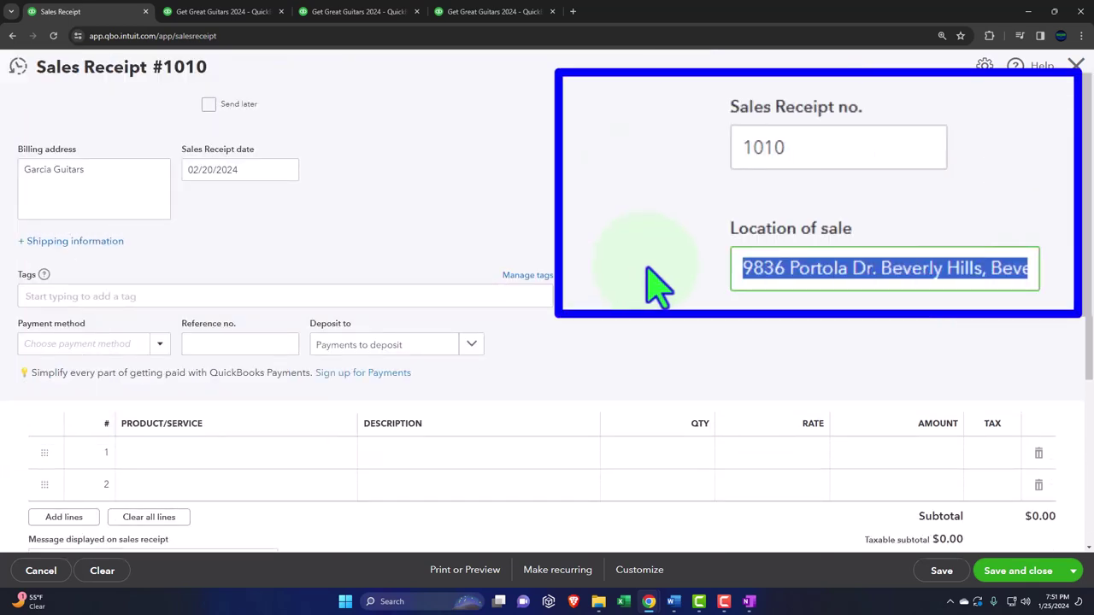
key("Tab")
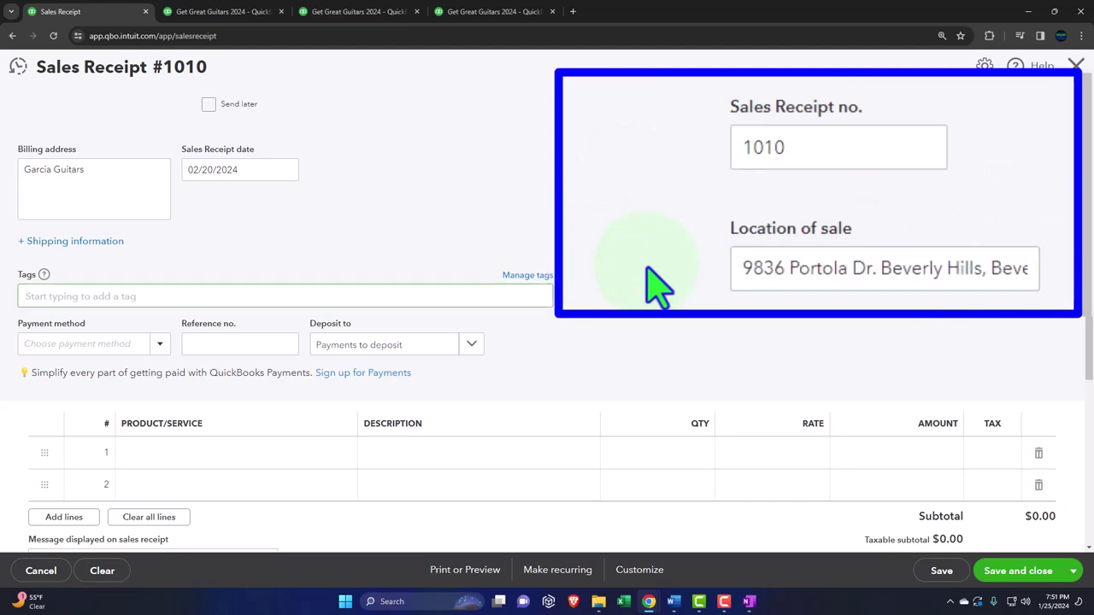
key("Tab")
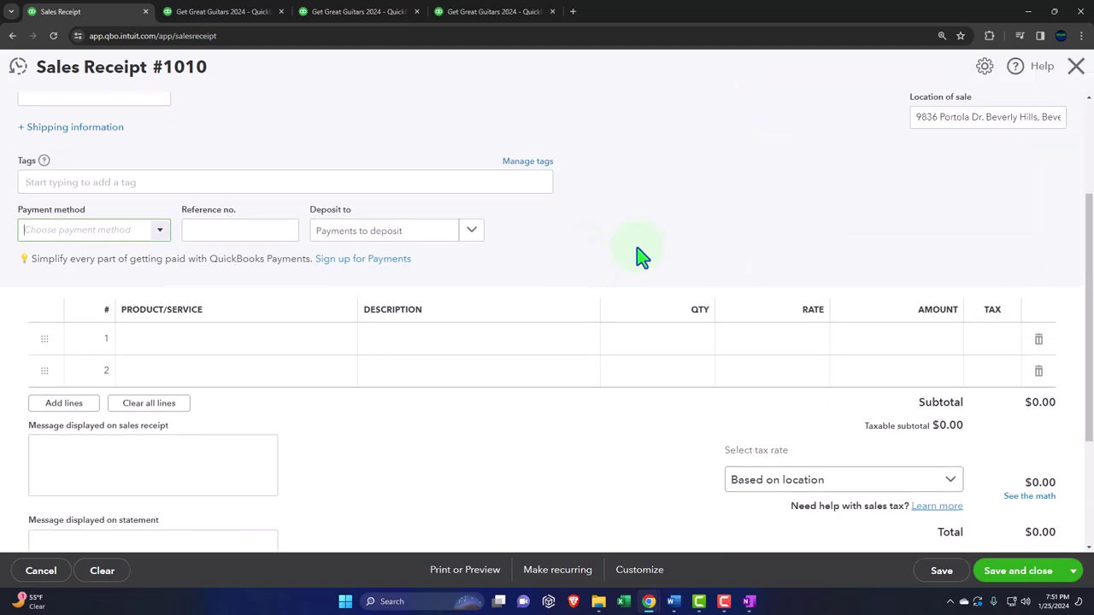
left_click(159, 232)
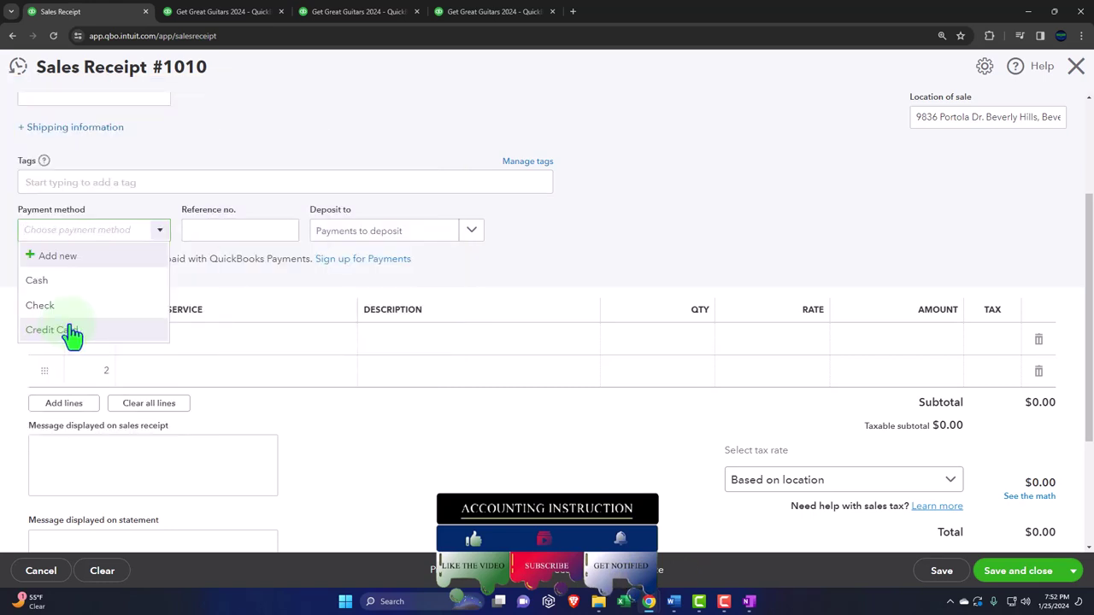
left_click(475, 238)
left_click(476, 238)
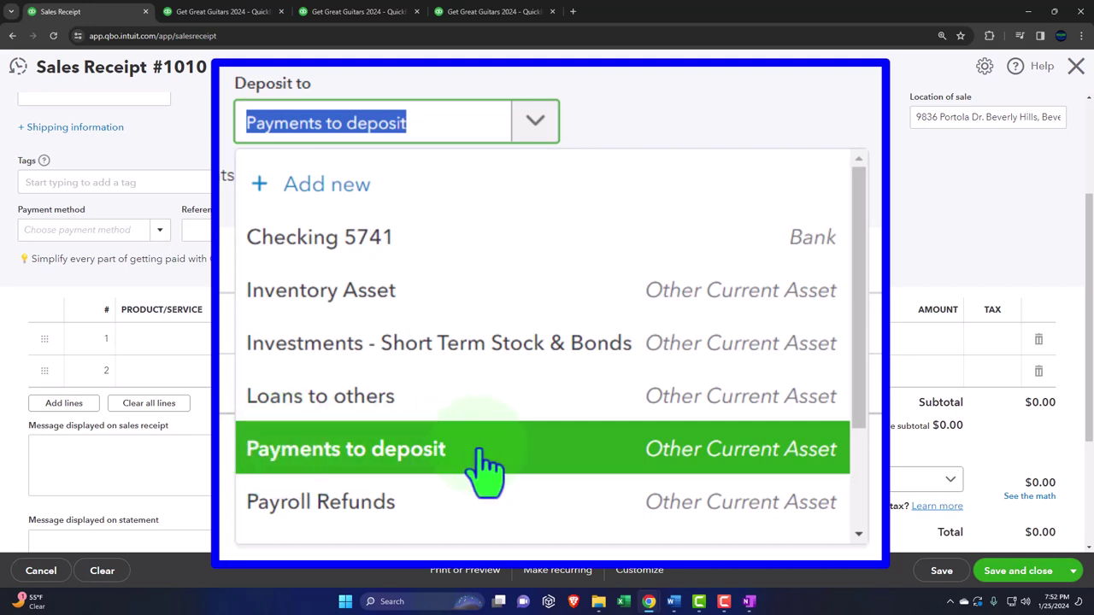
left_click(750, 93)
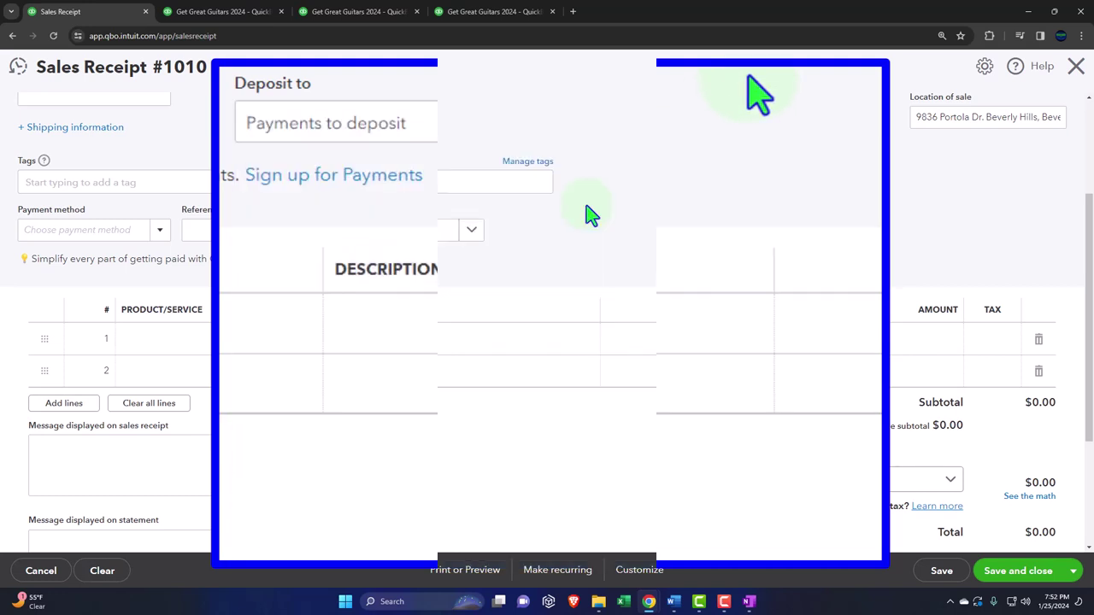
- Choose Cash as the payment method and check the account choices for the deposit
left_click(157, 233)
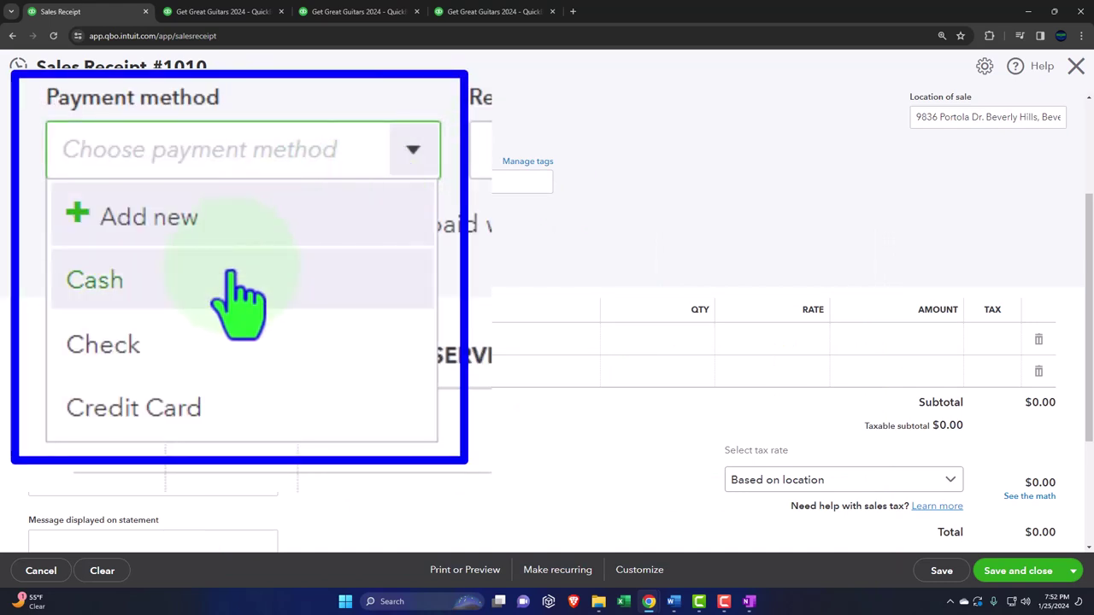
left_click(93, 282)
key("Tab")
key("Tab")
key("Tab")
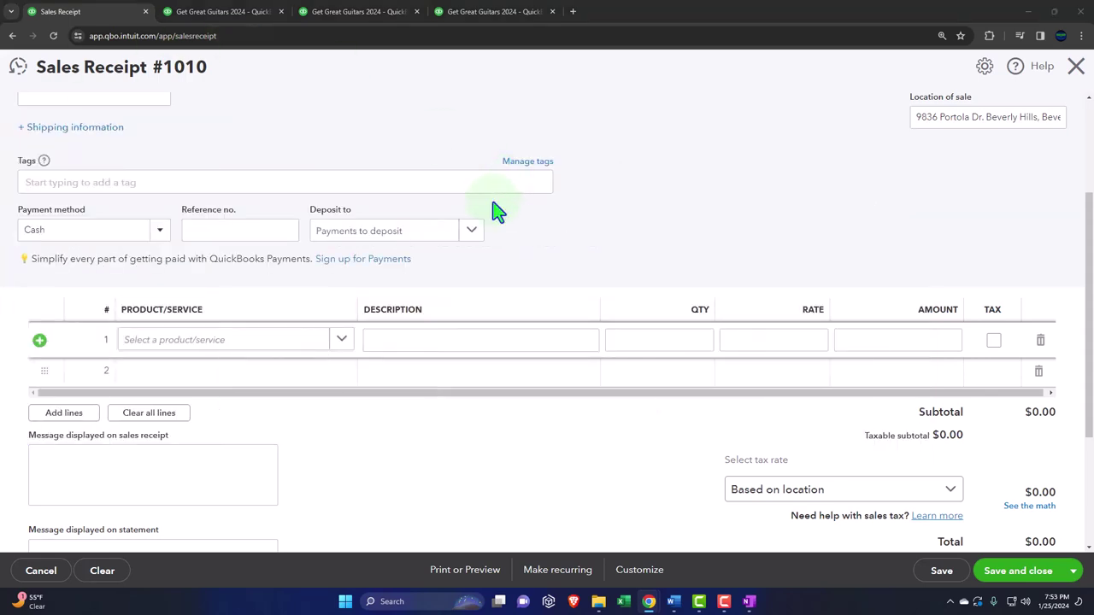
left_click(471, 232)
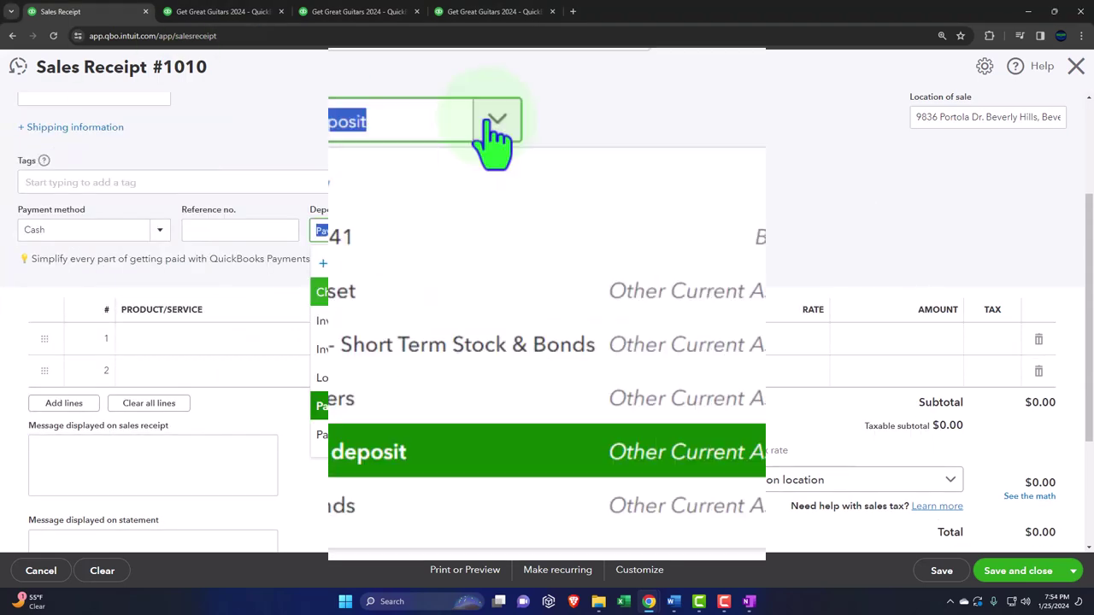
- Enter the product EPSP (Epiphone Standard Pro) on the first line with a quantity of 2
left_click(171, 340)
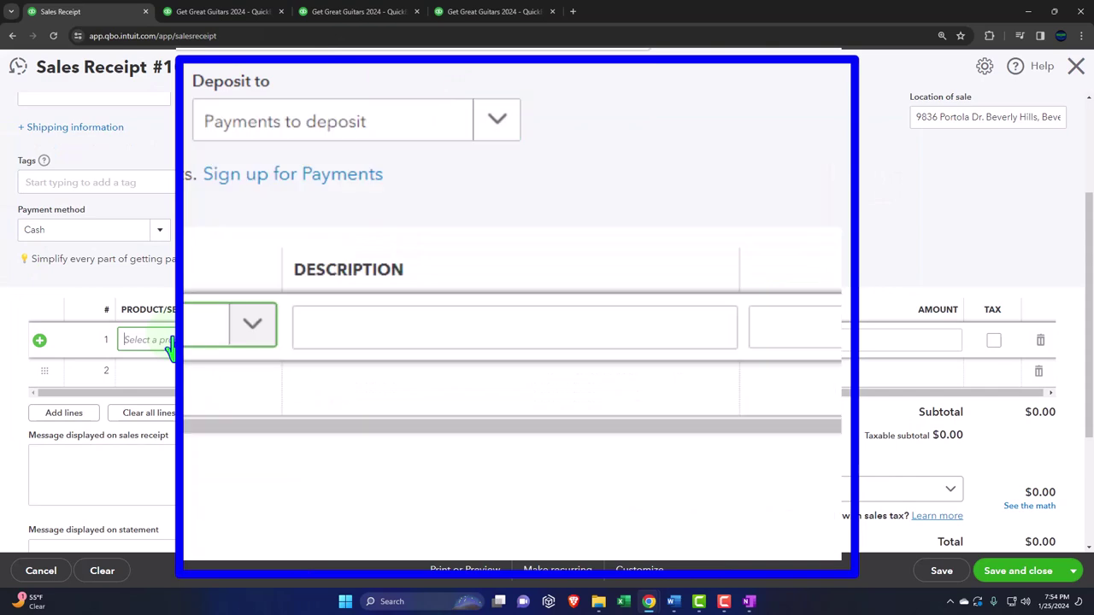
type("e")
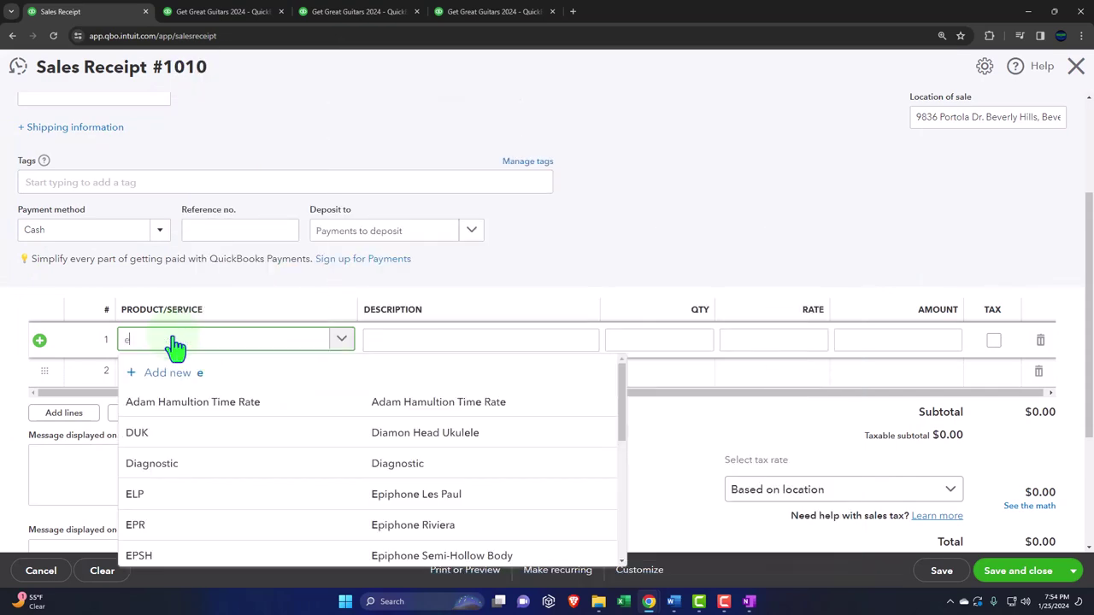
type("psp")
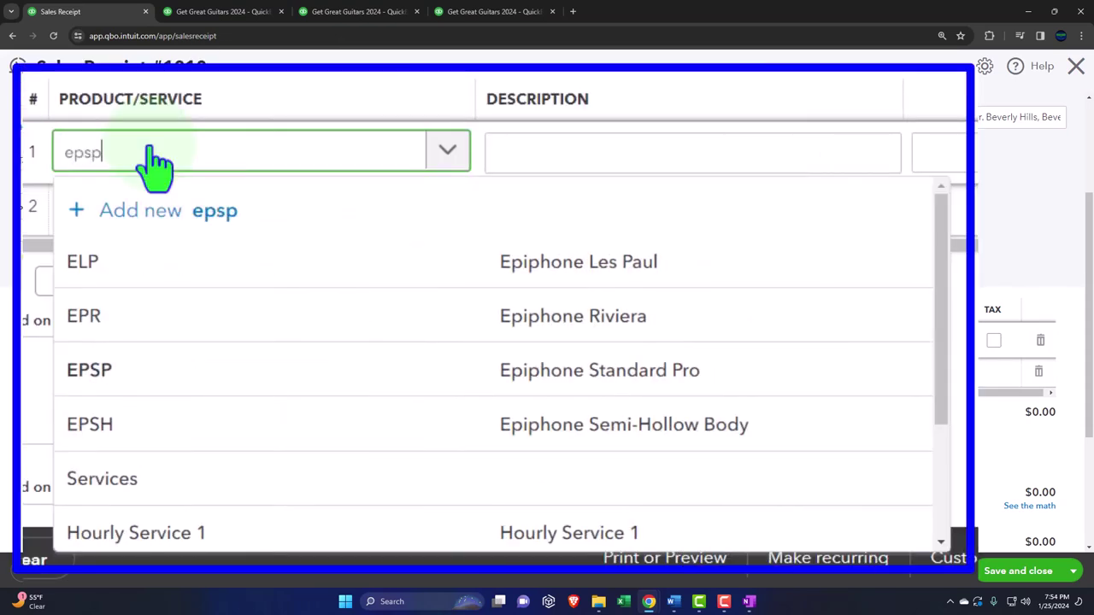
key("Down")
key("Tab")
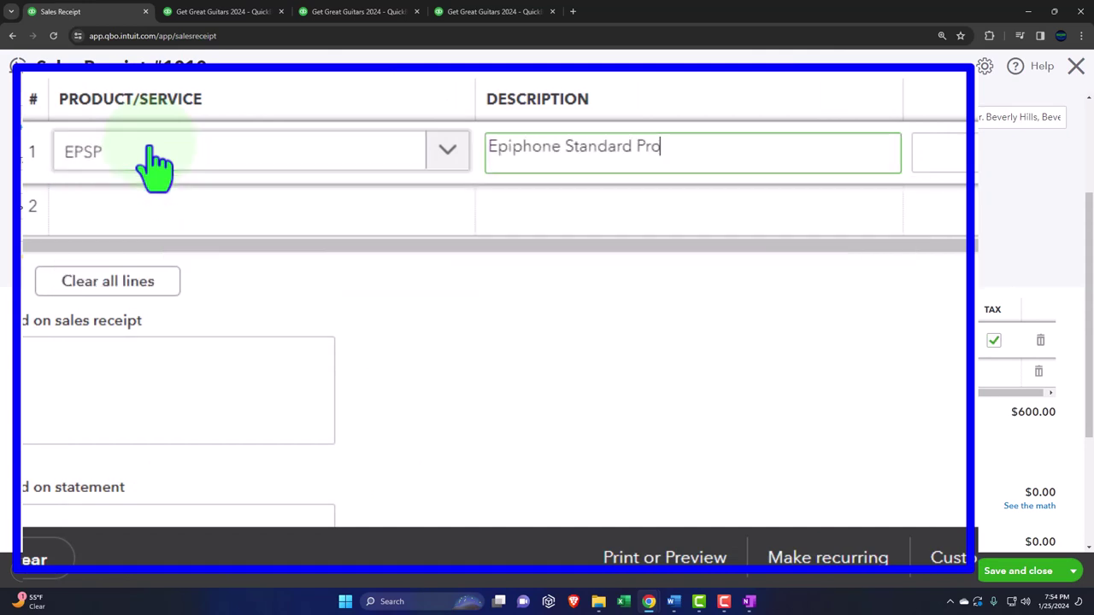
key("Tab")
type("2")
key("Tab")
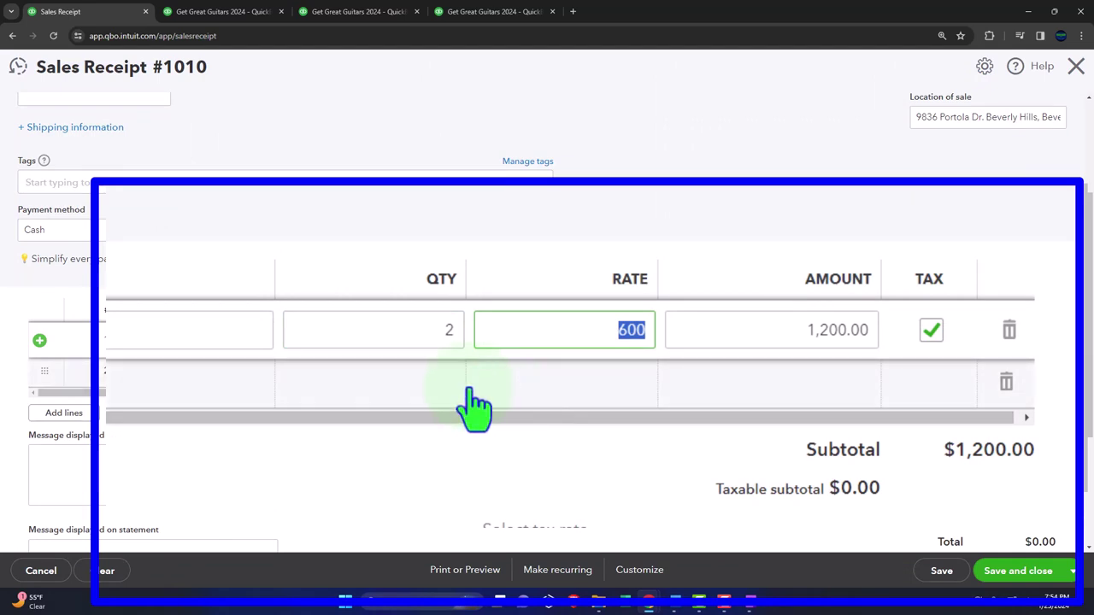
key("Tab")
key("Tab")
key("Tab")
key("Tab")
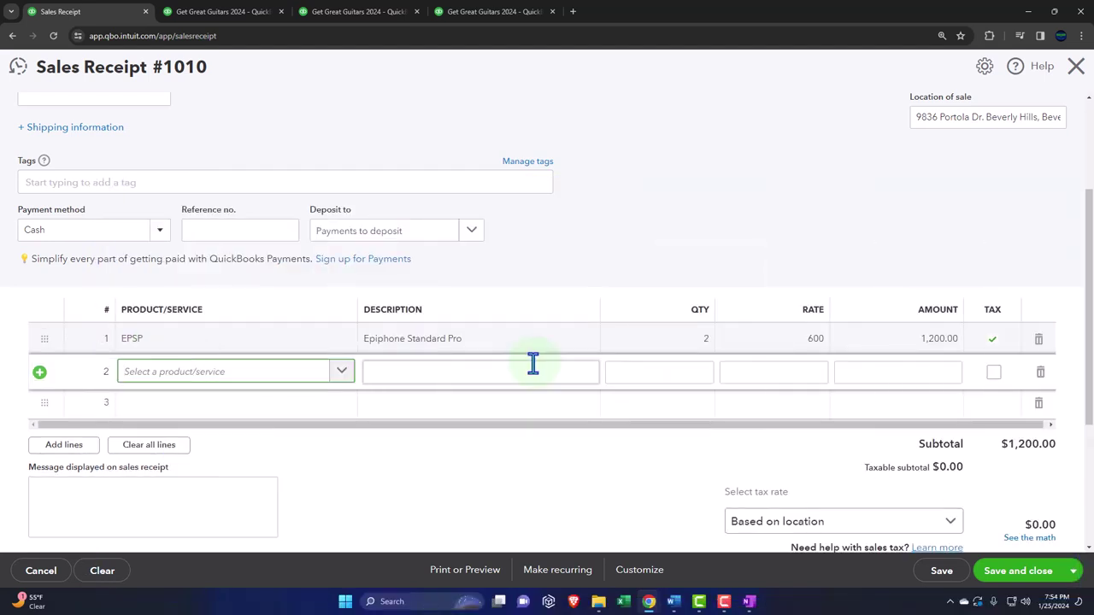
- Enter the product ELP (Epiphone Les Paul) on the second line with a quantity of 2
type("ELp")
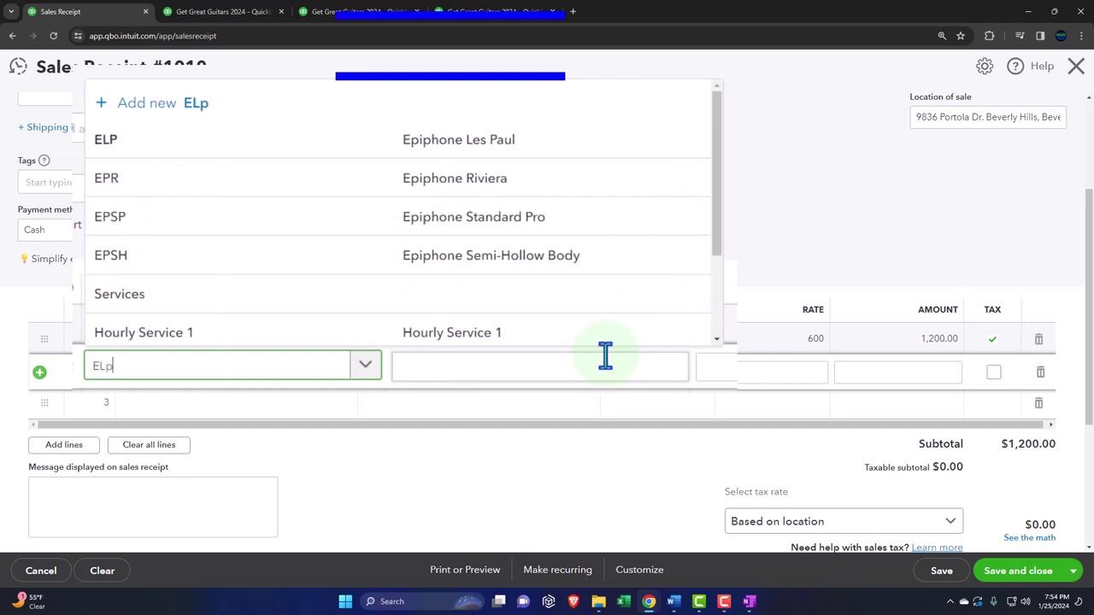
left_click(605, 357)
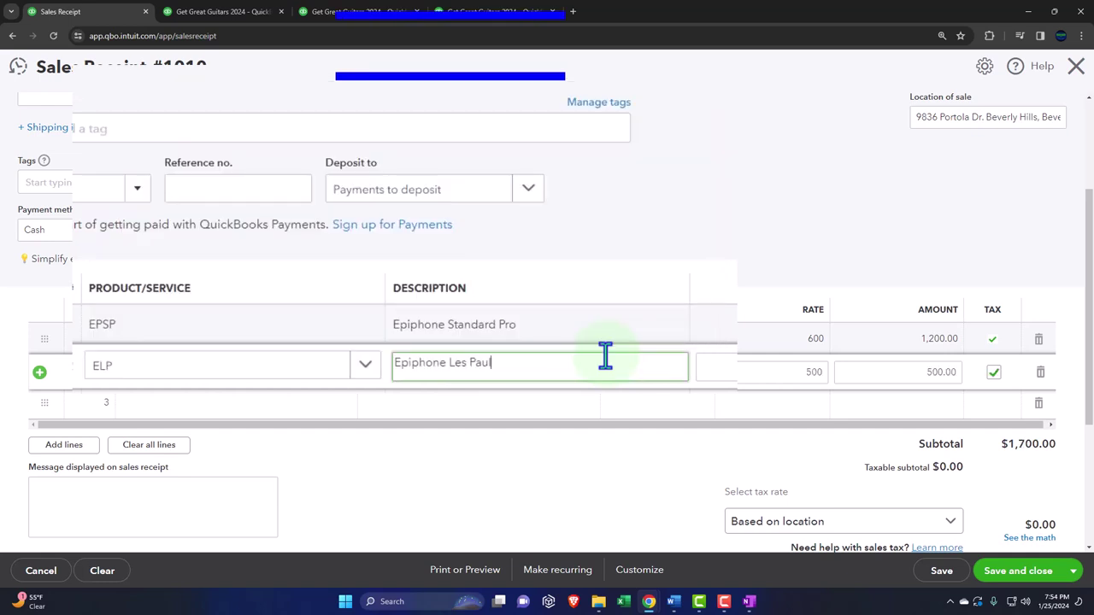
key("Tab")
type("2")
key("Tab")
key("Tab")
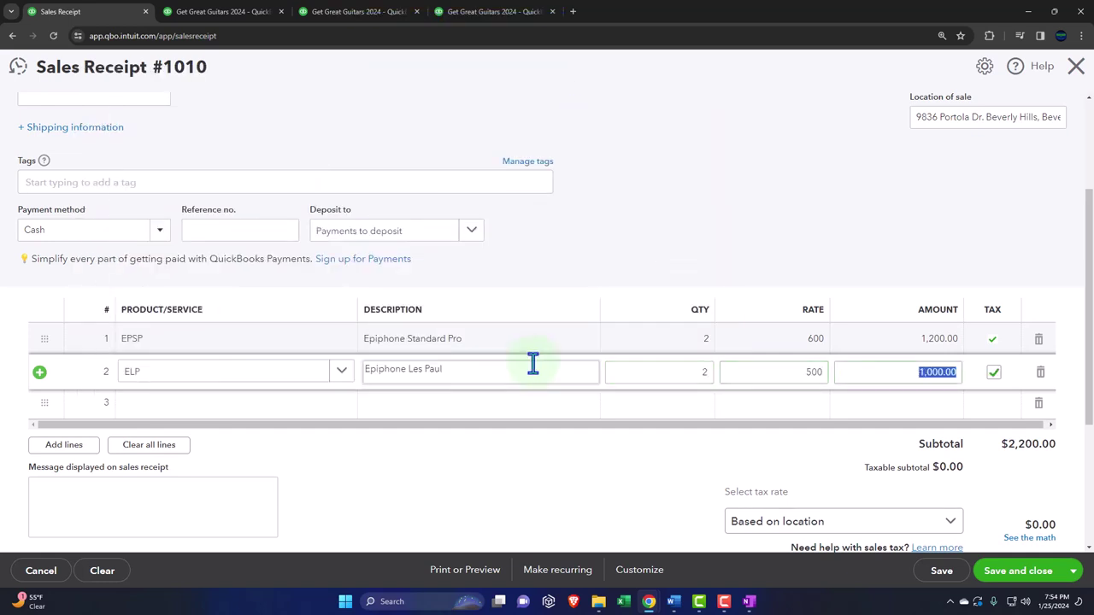
key("Tab")
key("Tab")
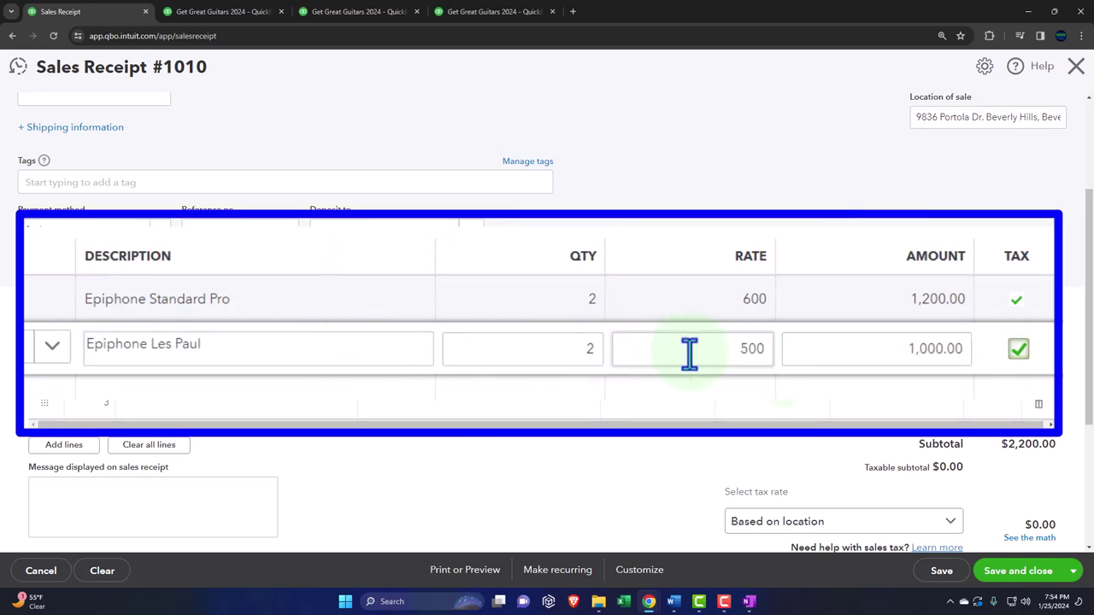
key("Tab")
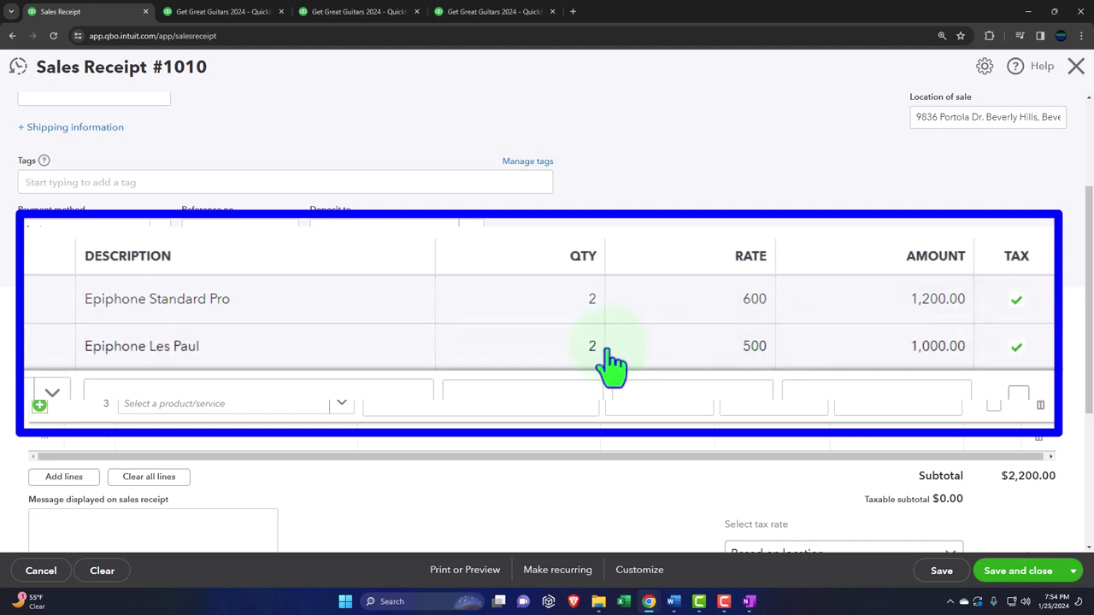
- Change the sales receipt's tax rate to the custom rate Example State Tax (5%)
mouse_move(587, 354)
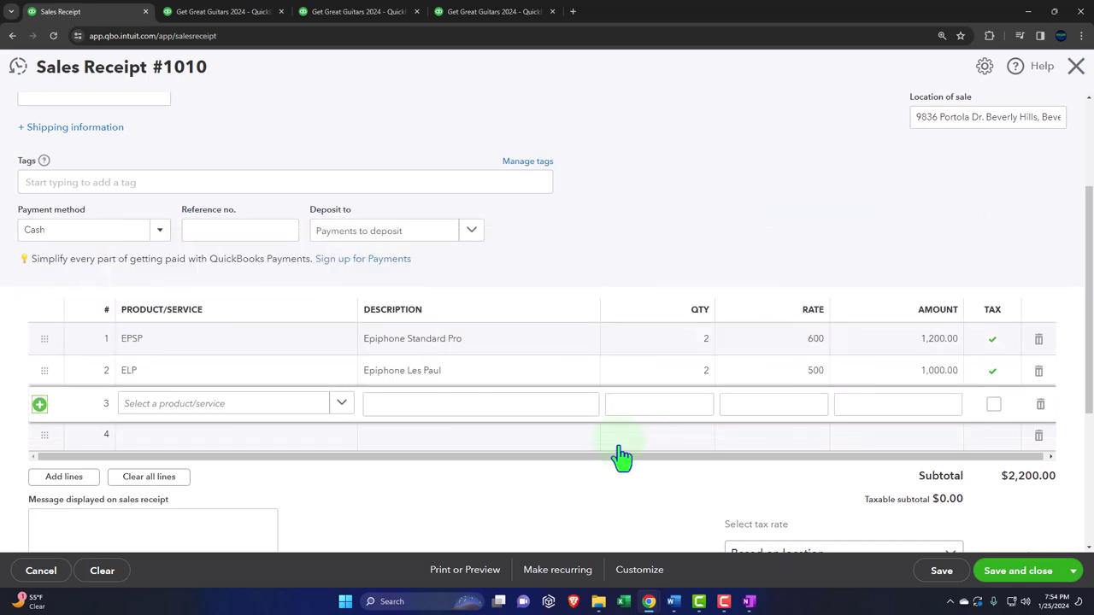
scroll(621, 458, "down", 3)
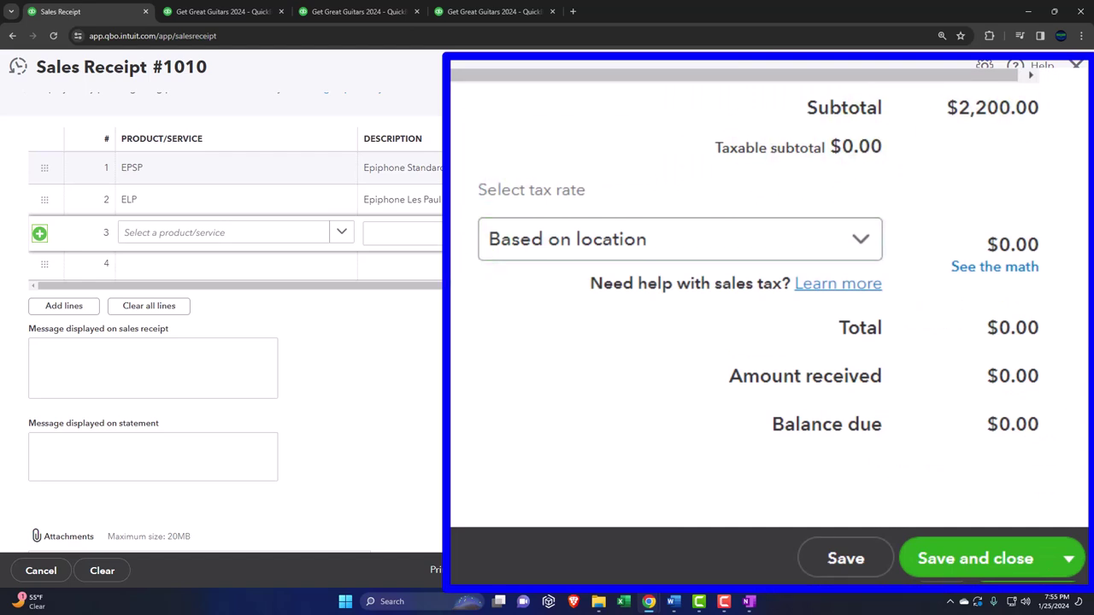
left_click(701, 291)
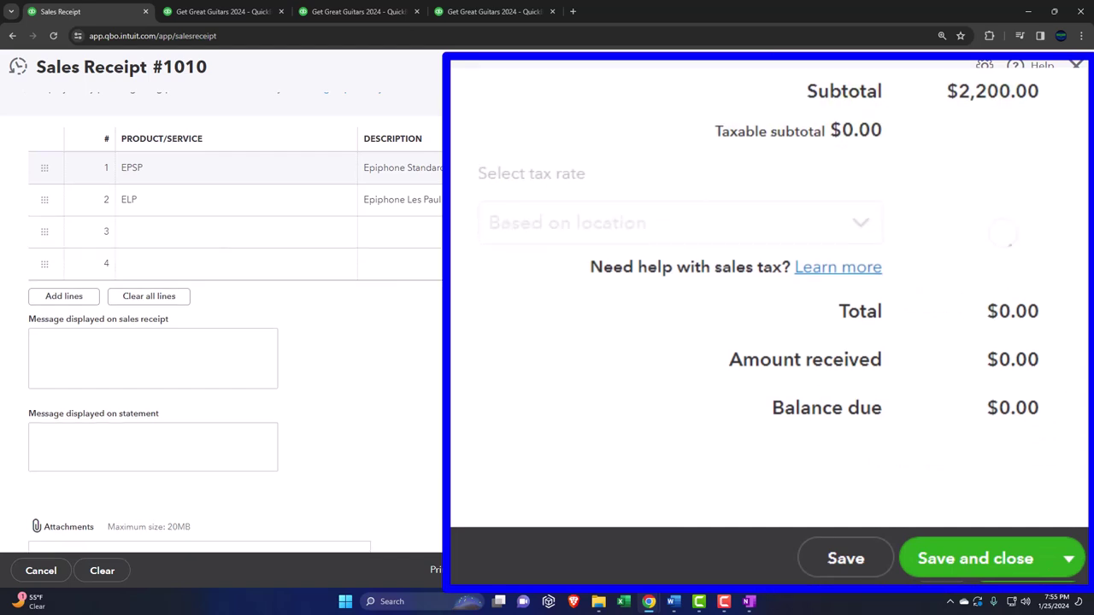
left_click(860, 242)
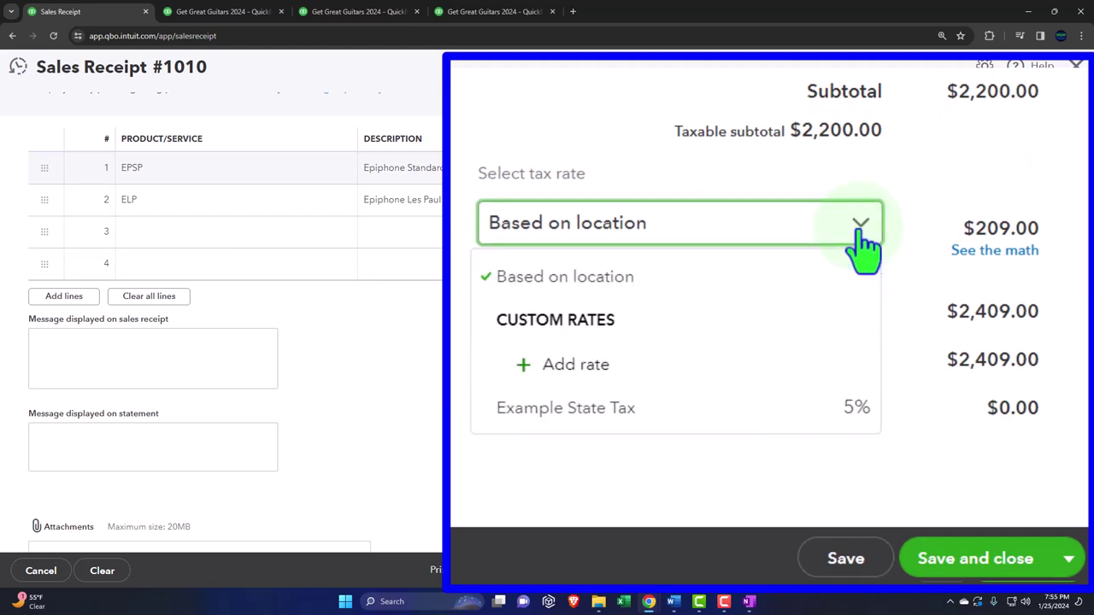
left_click(637, 409)
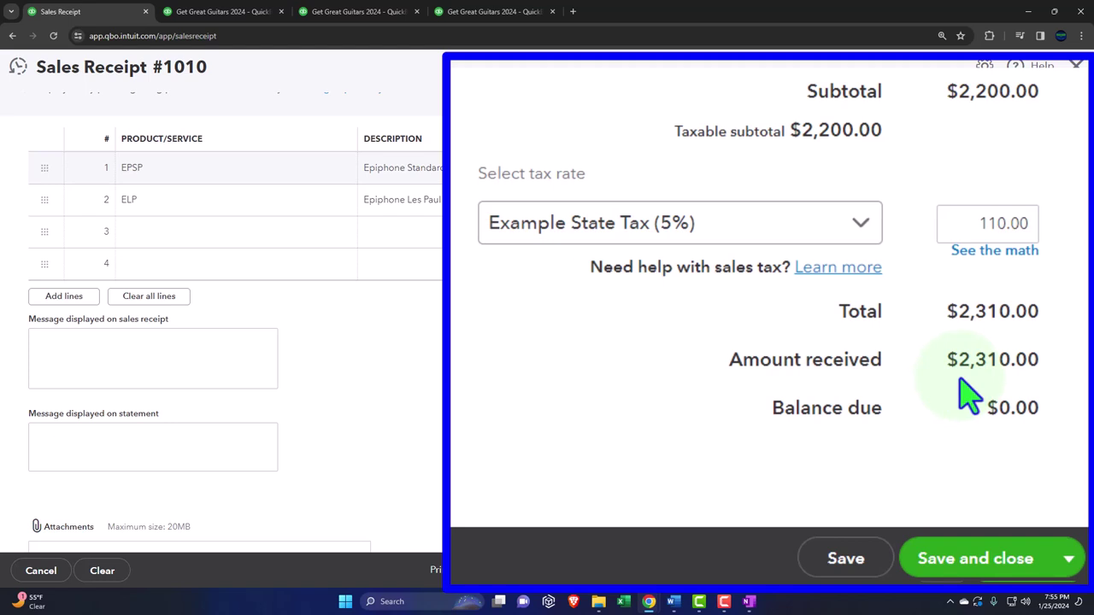
- Review the sales receipt's product lines, sales tax and total, and save and close the receipt
scroll(966, 395, "up", 5)
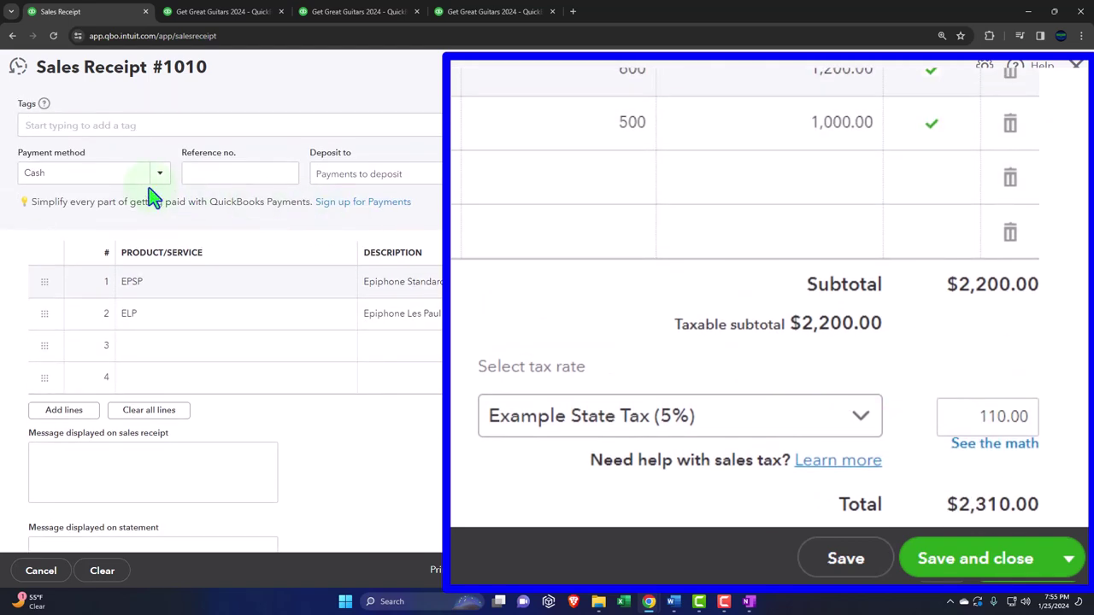
scroll(743, 342, "down", 2)
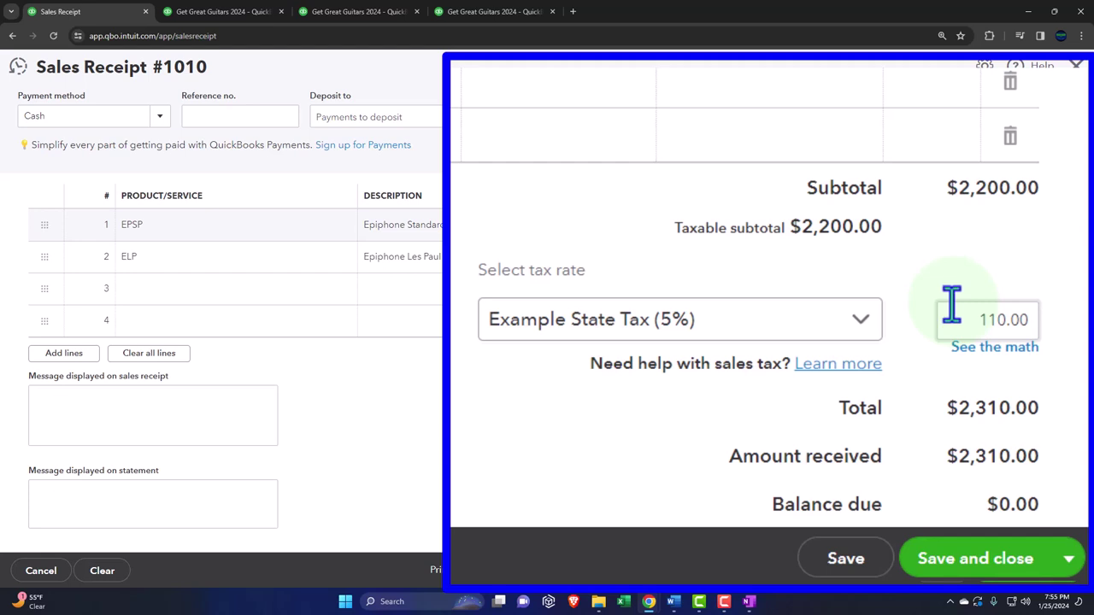
scroll(952, 304, "down", 1)
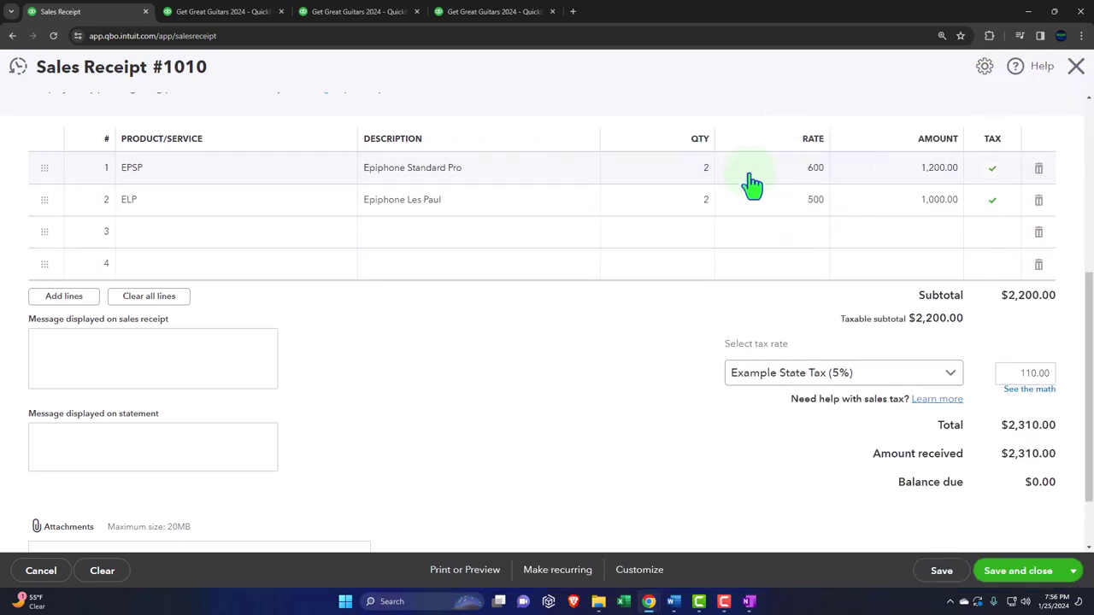
mouse_move(657, 186)
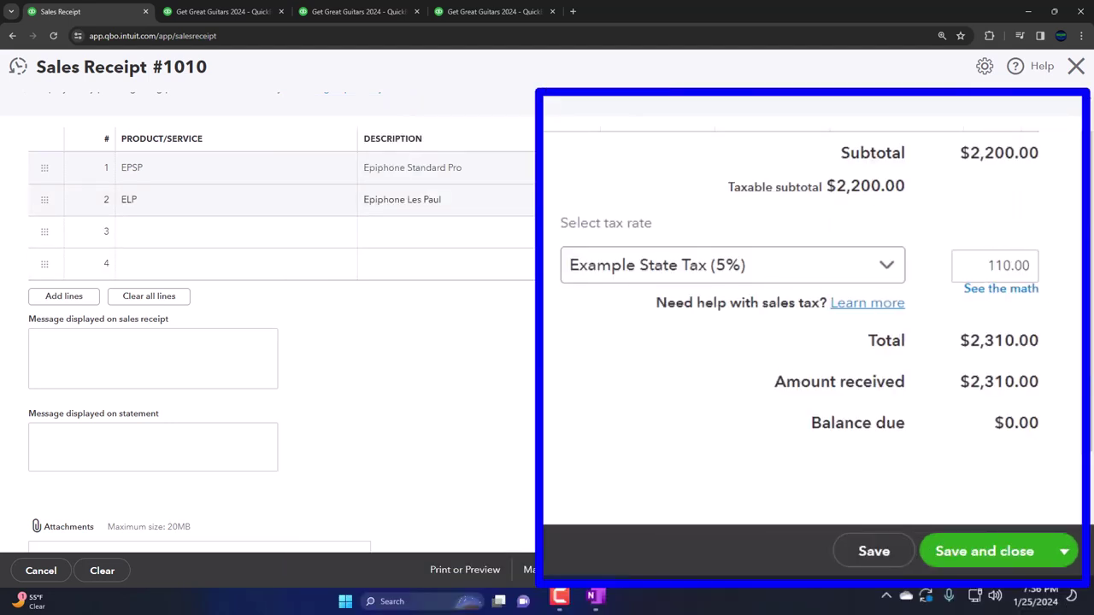
left_click(983, 564)
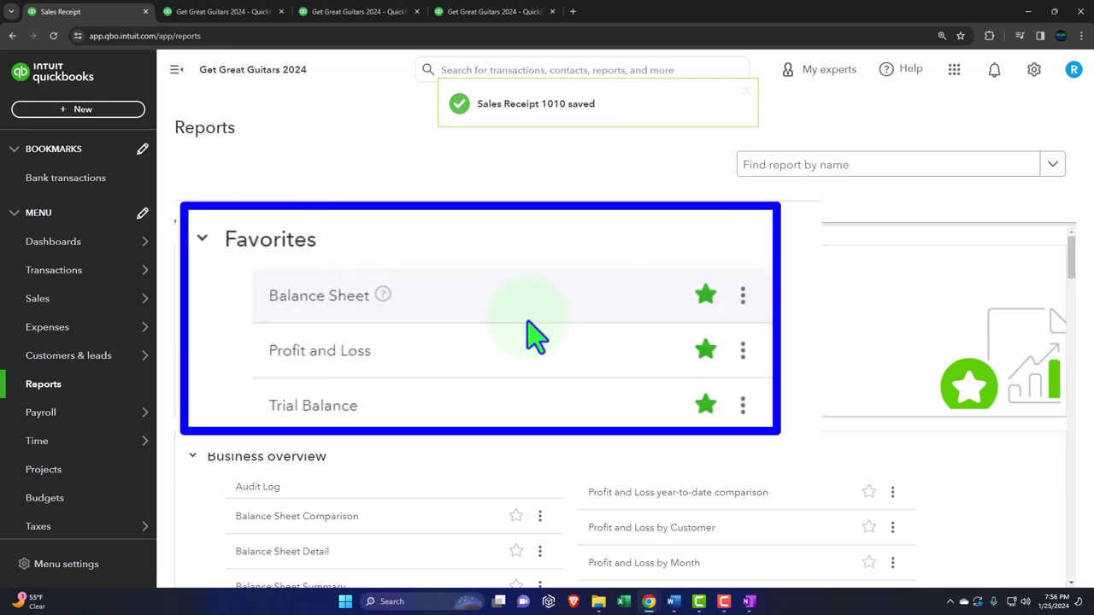
- Rerun the January–February 2024 Balance Sheet report and review its current assets section
left_click(226, 19)
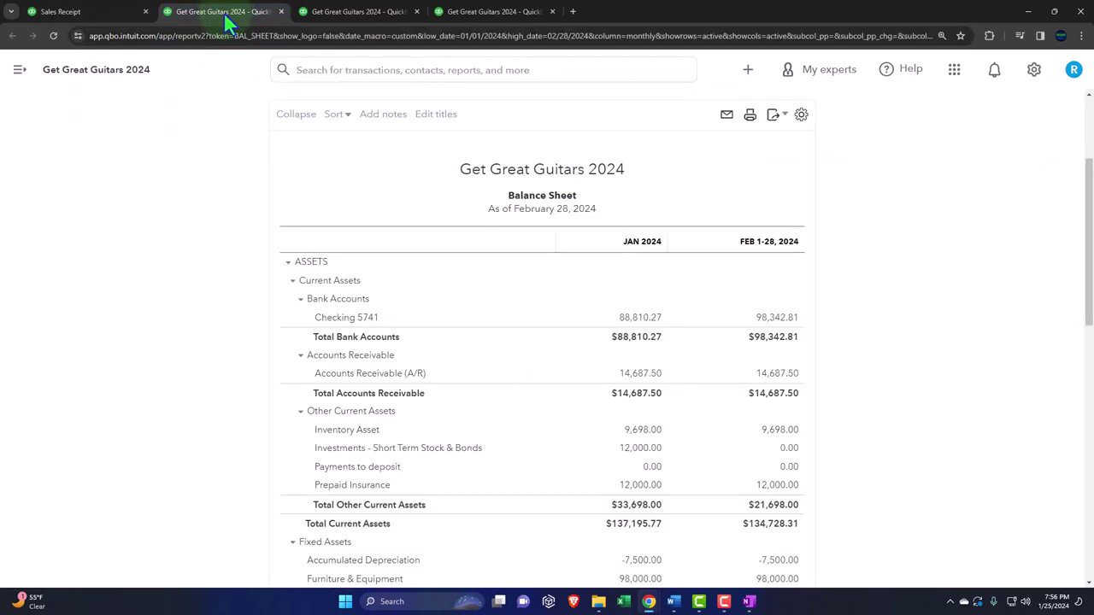
left_click(649, 237)
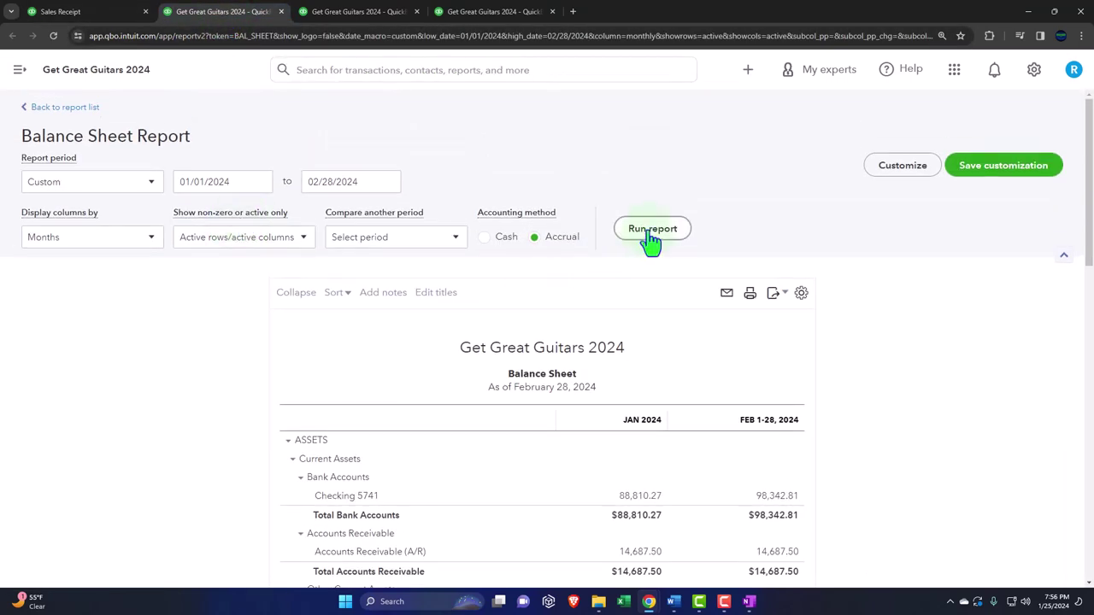
key("ctrl+plus")
key("ctrl+plus")
key("ctrl+plus")
scroll(567, 110, "down", 4)
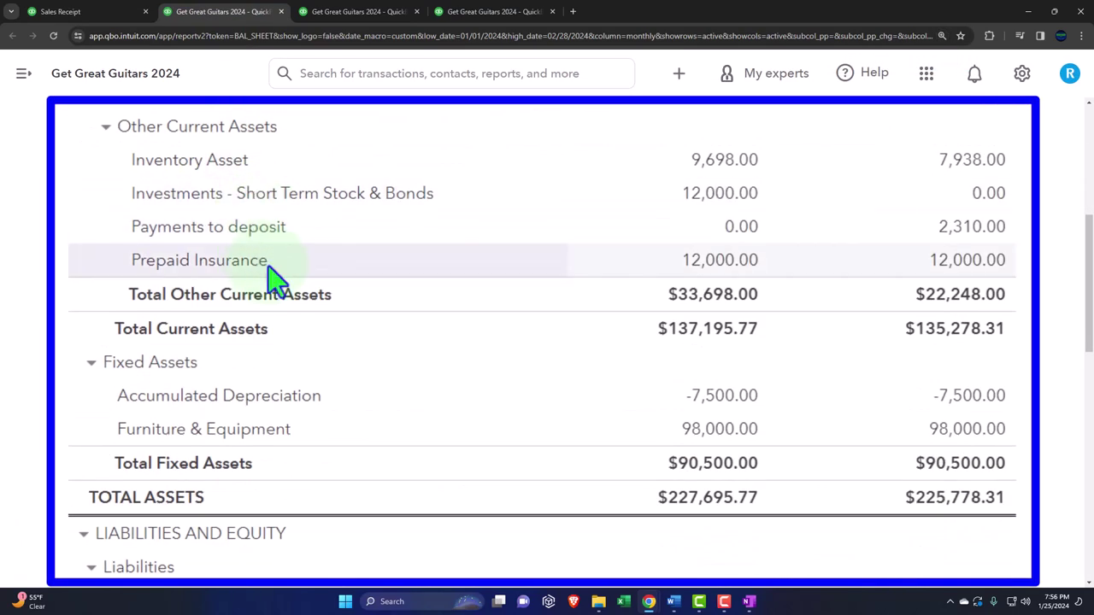
- Examine the February transactions behind the Payments to deposit balance and return to the Balance Sheet
left_click(972, 229)
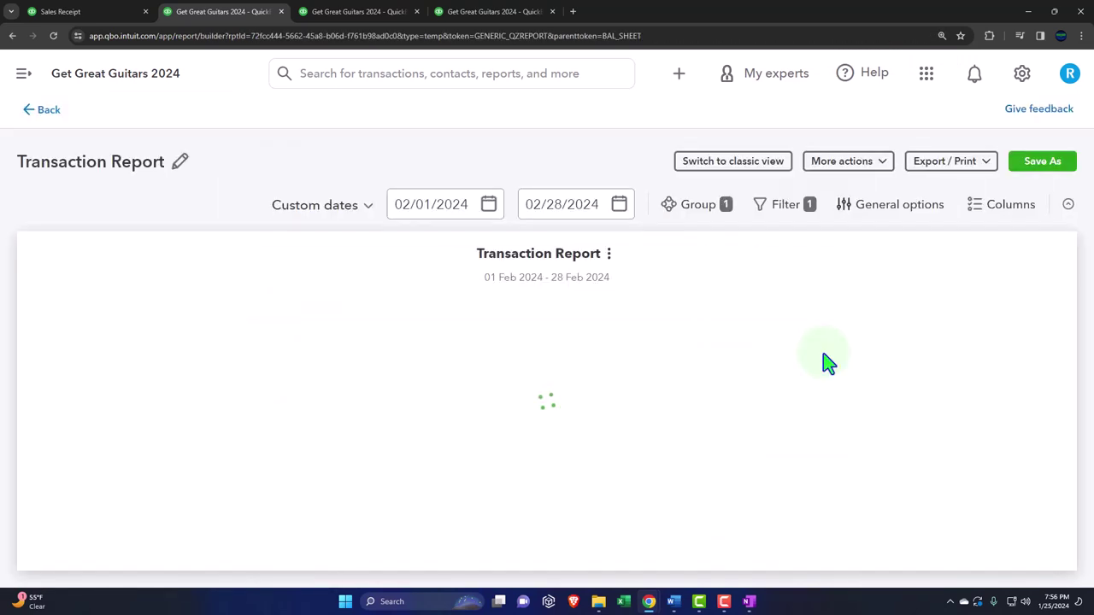
key("ctrl+plus")
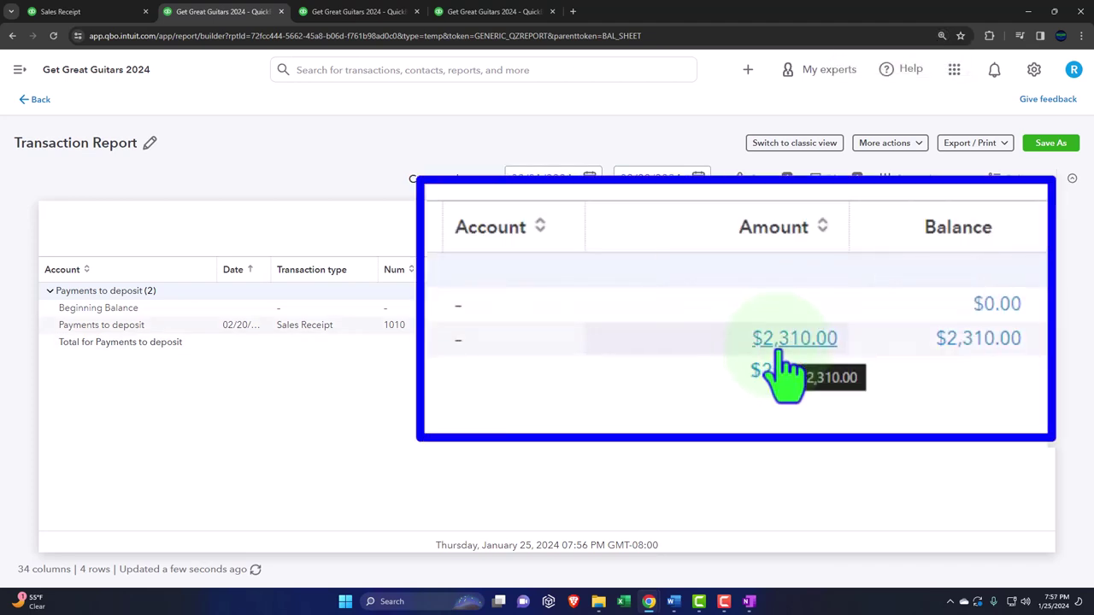
left_click(41, 102)
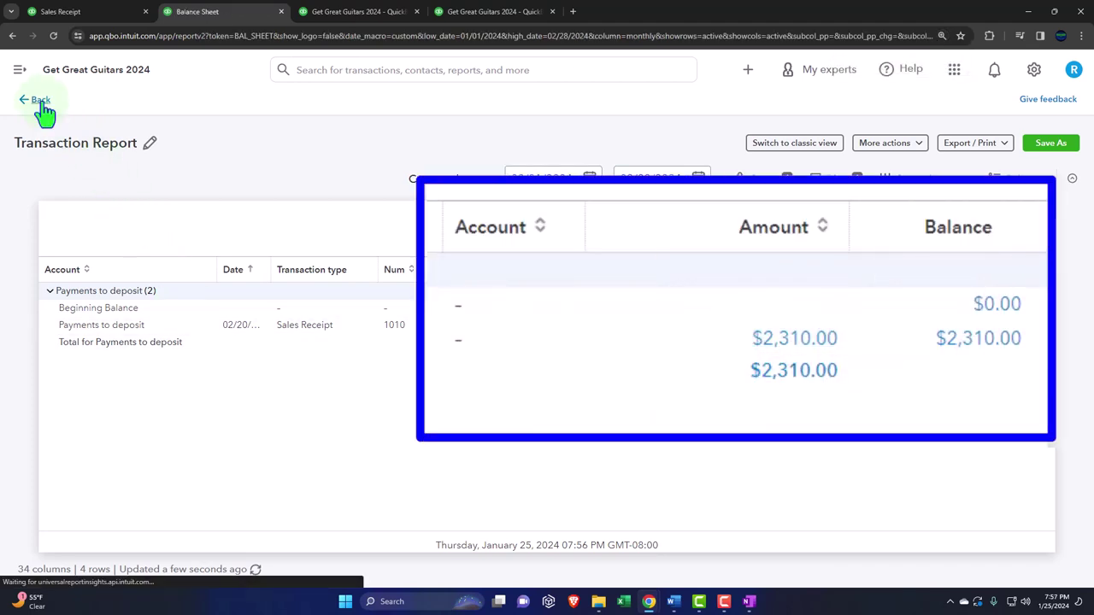
- Rerun the Profit and Loss report and examine the February transactions behind Sales of Product Income
left_click(334, 8)
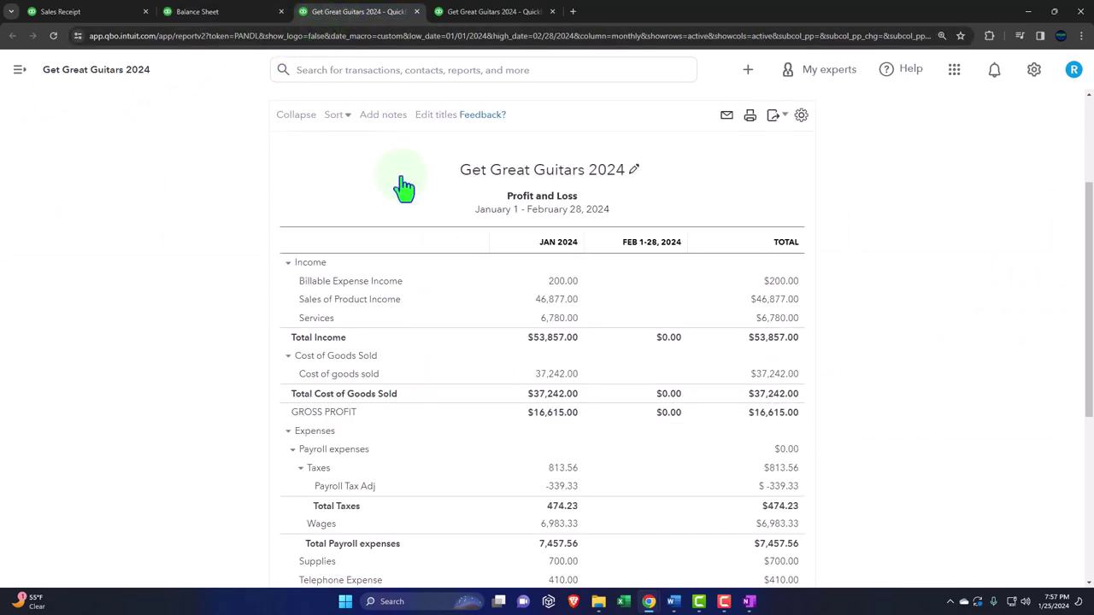
left_click(647, 112)
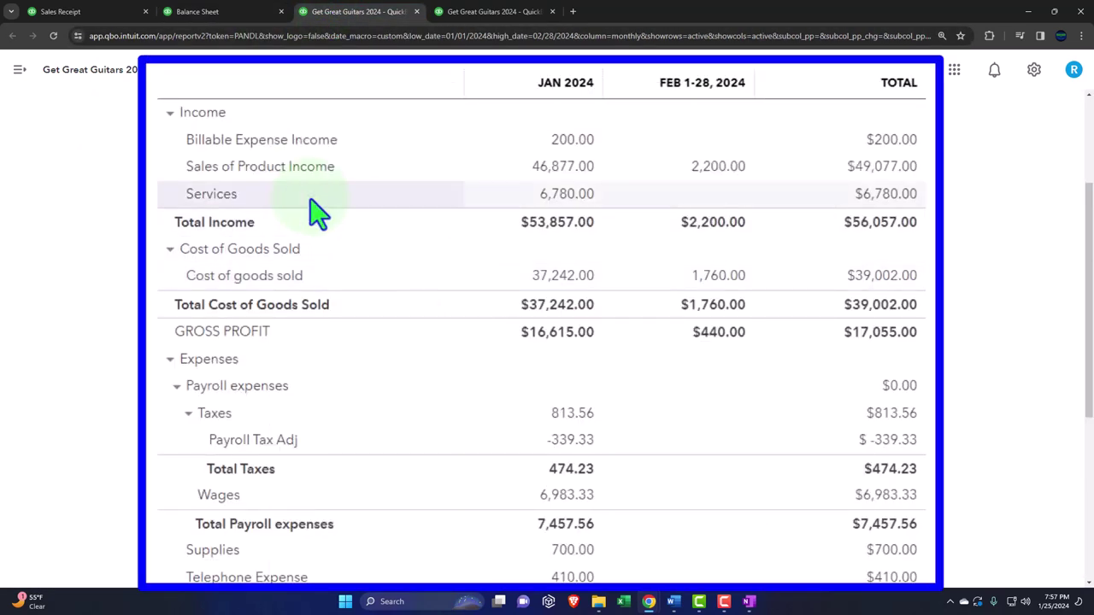
left_click(716, 169)
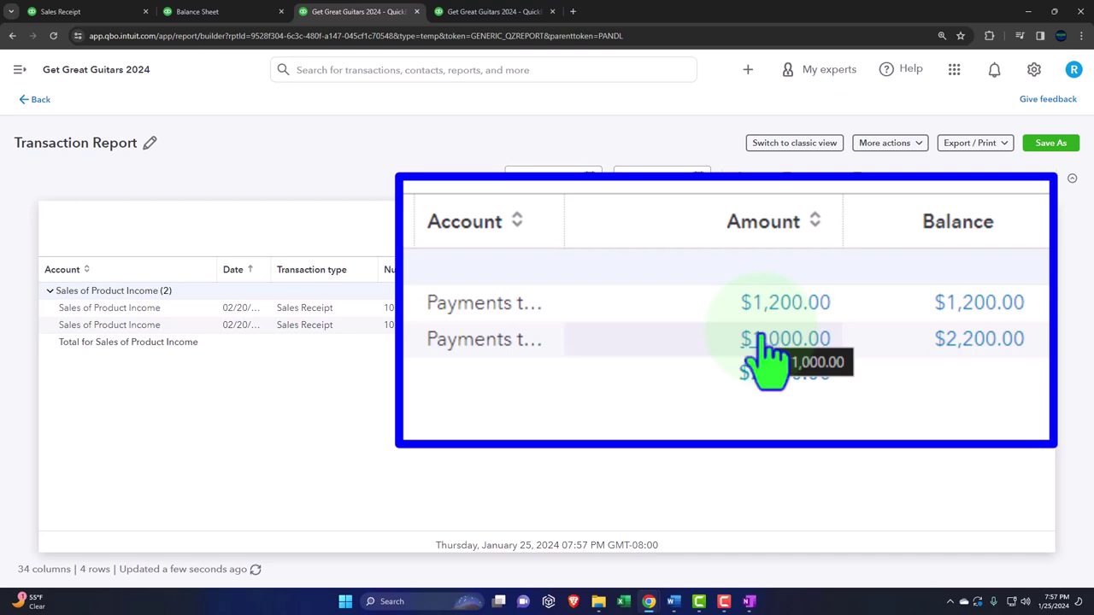
left_click(43, 104)
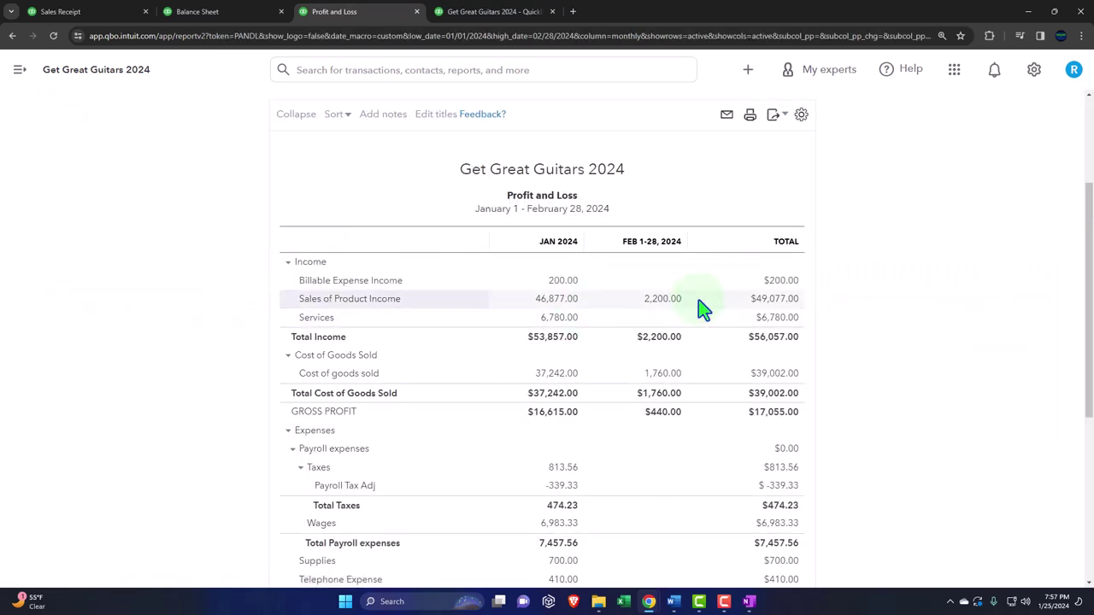
- Check the sales tax payable accounts under other current liabilities on the Balance Sheet
left_click(197, 12)
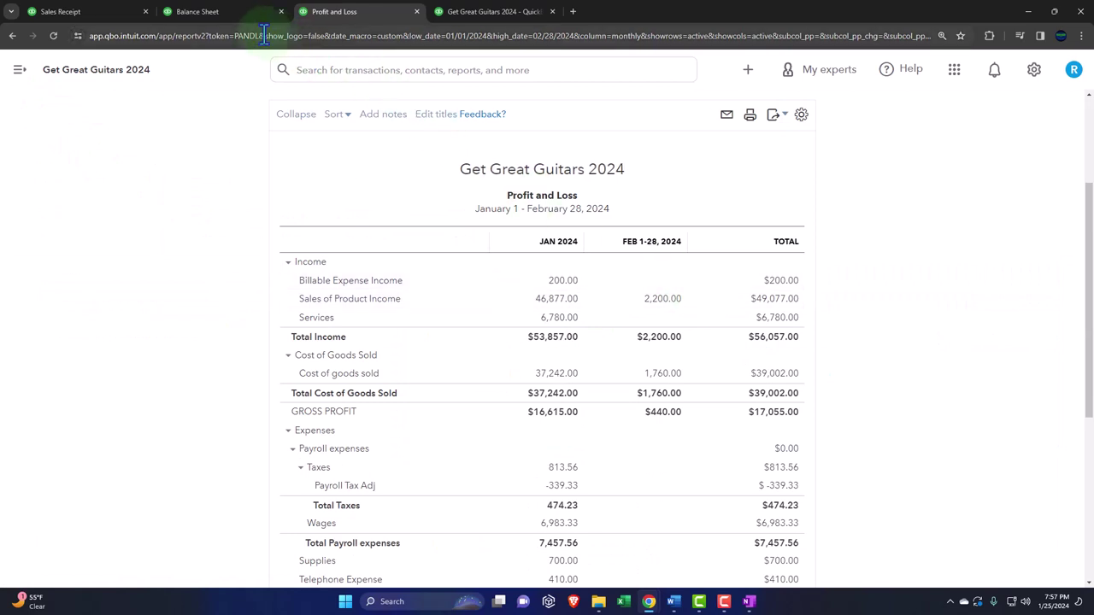
scroll(535, 308, "down", 4)
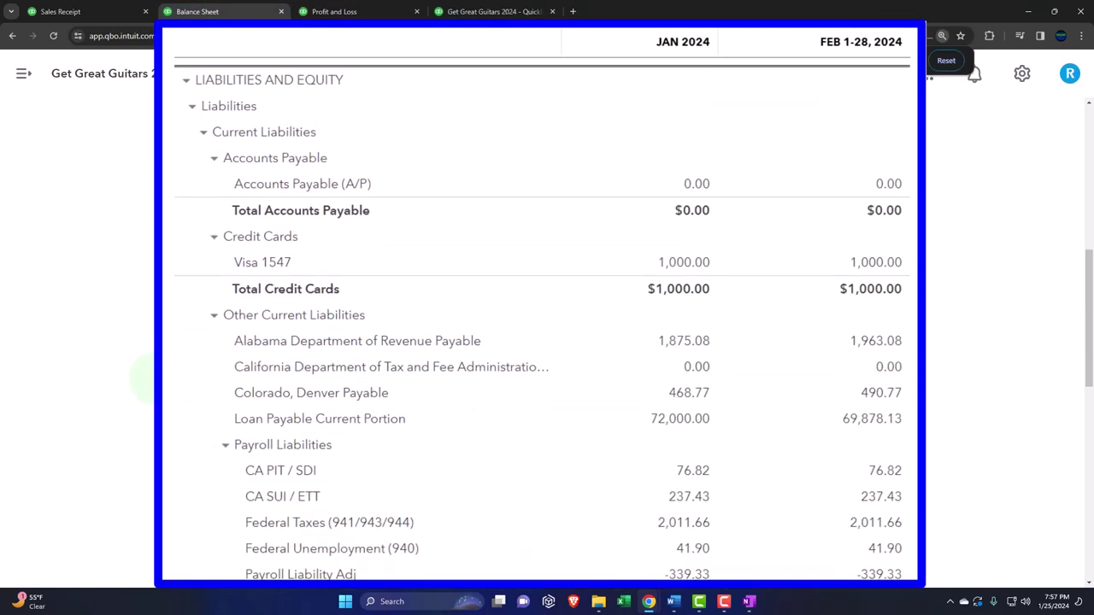
scroll(536, 307, "down", 3)
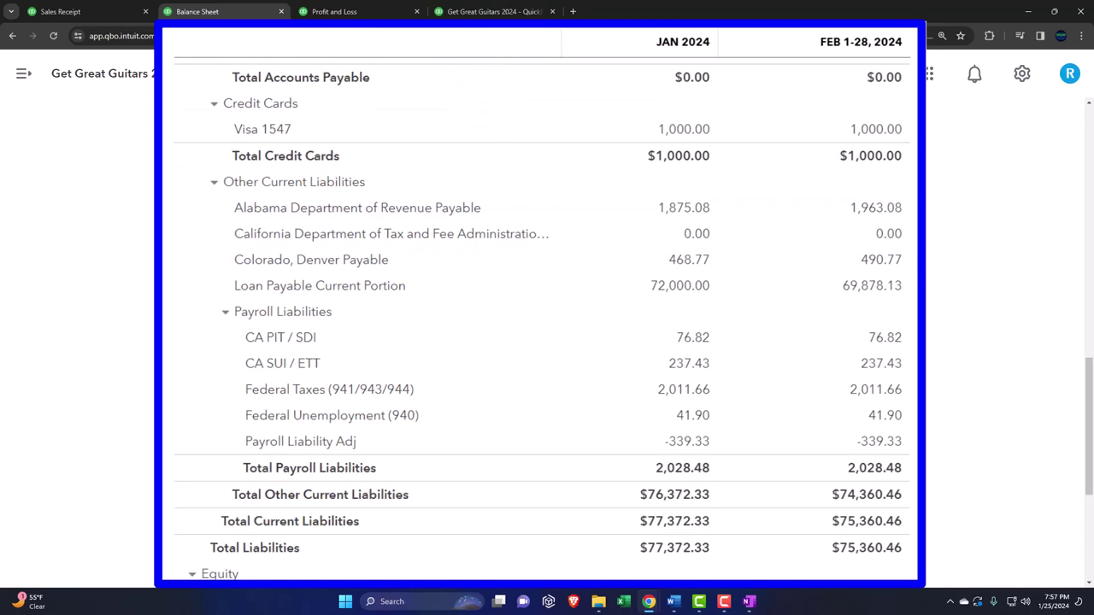
- Examine the February Inventory Asset transactions and their source sales receipt, and return to the Balance Sheet
scroll(364, 103, "up", 5)
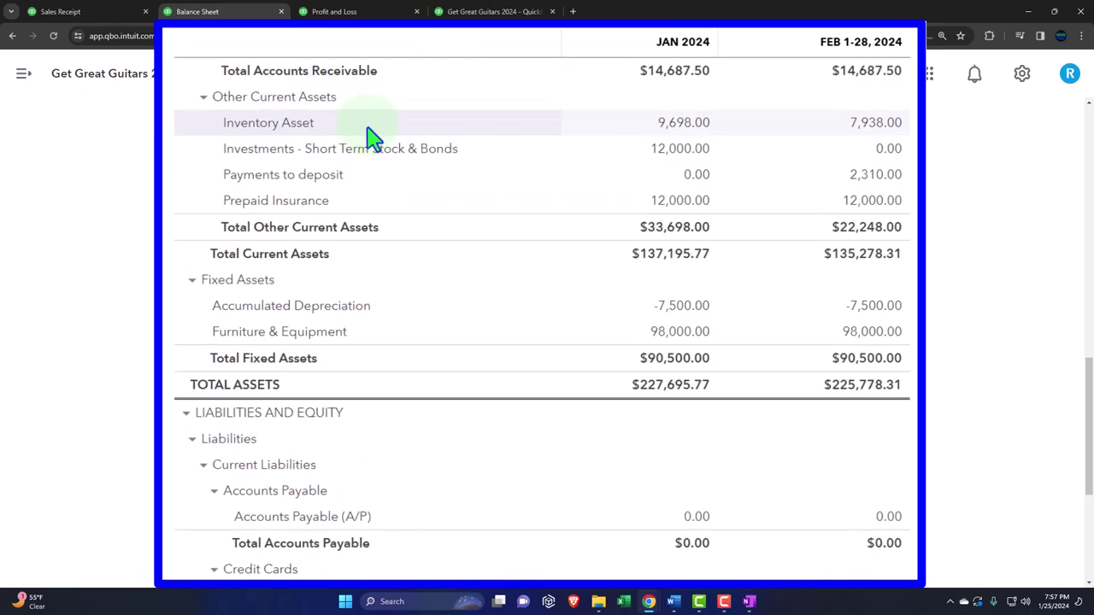
scroll(373, 141, "up", 2)
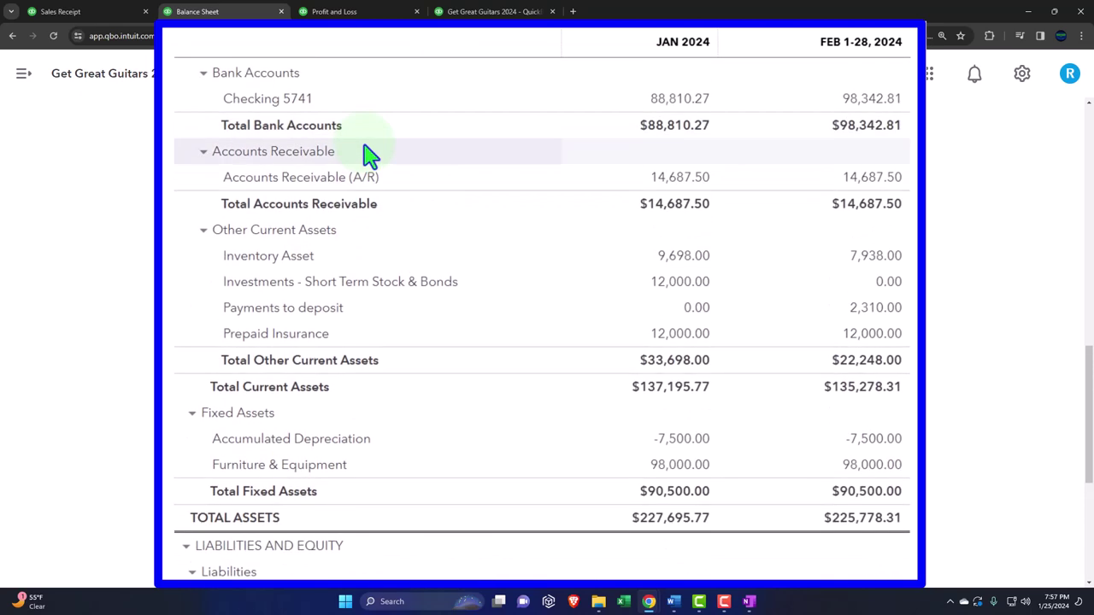
left_click(872, 259)
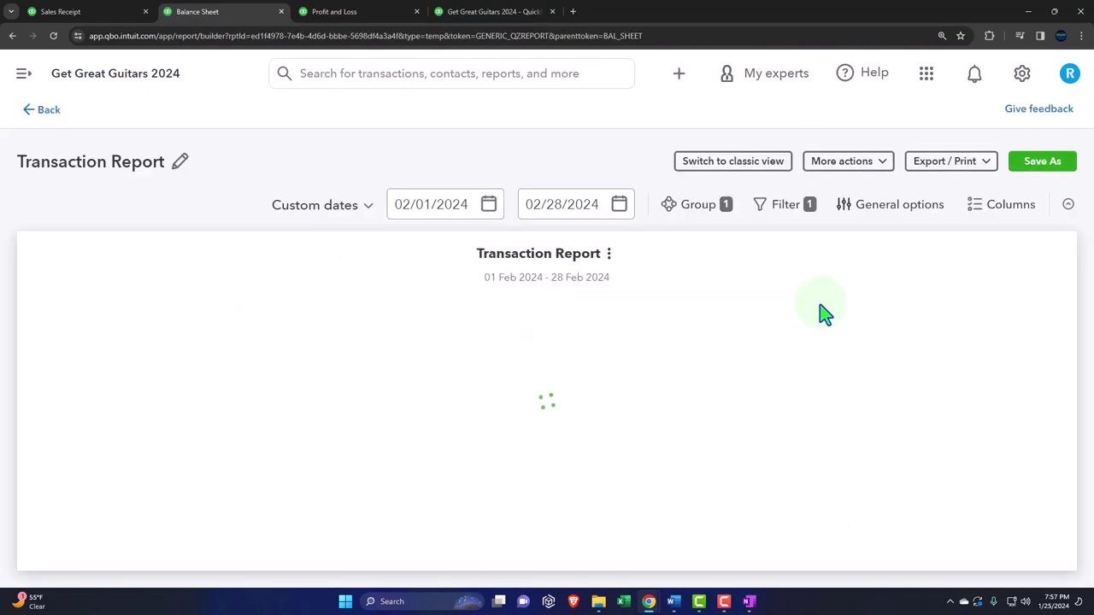
key("ctrl+minus")
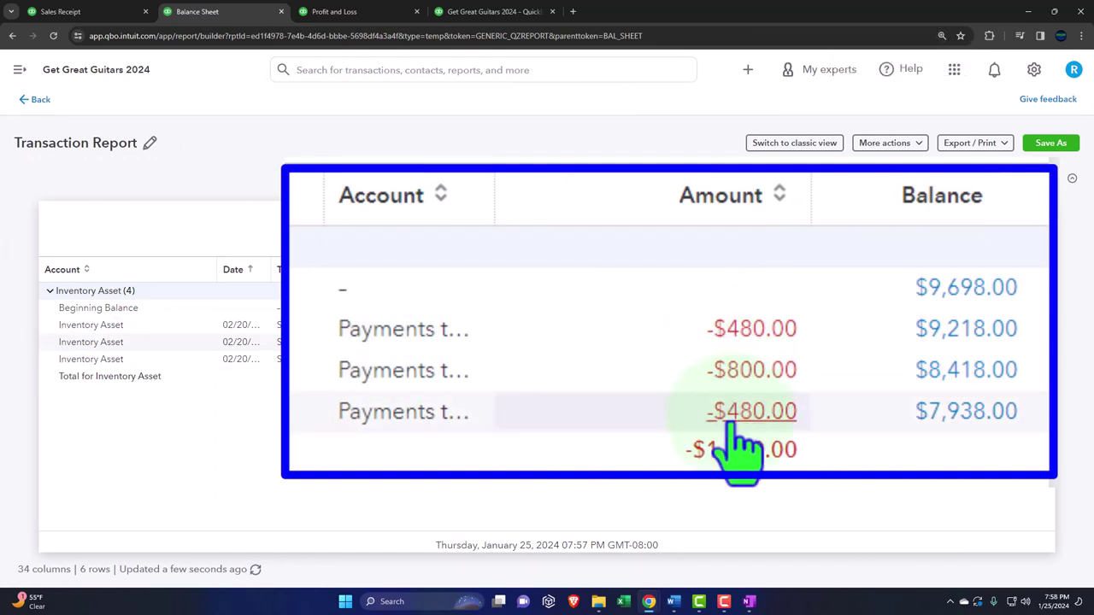
left_click(752, 338)
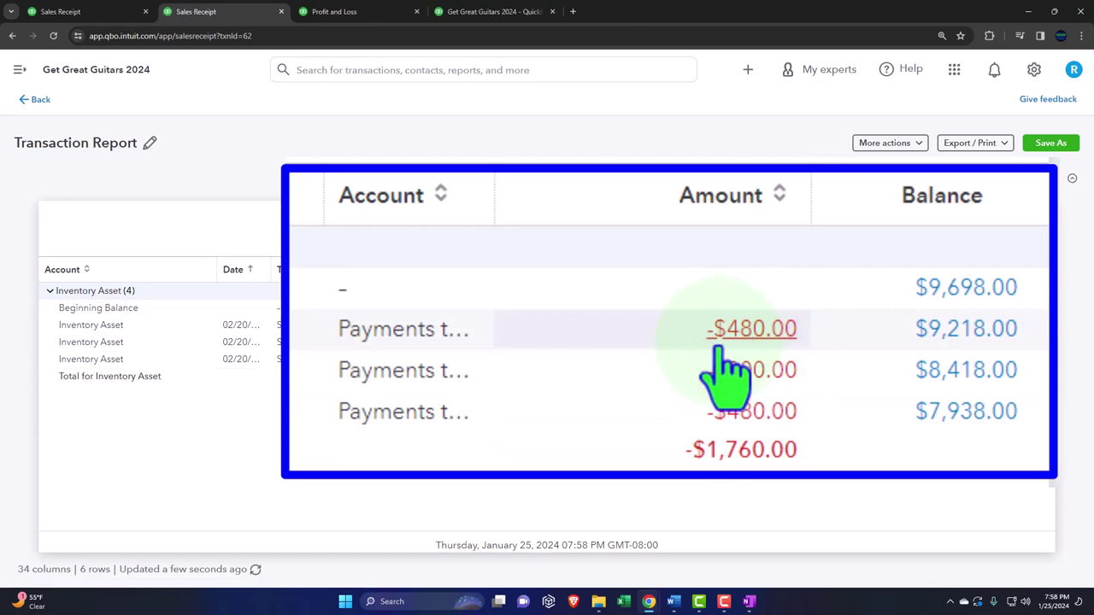
scroll(683, 432, "down", 2)
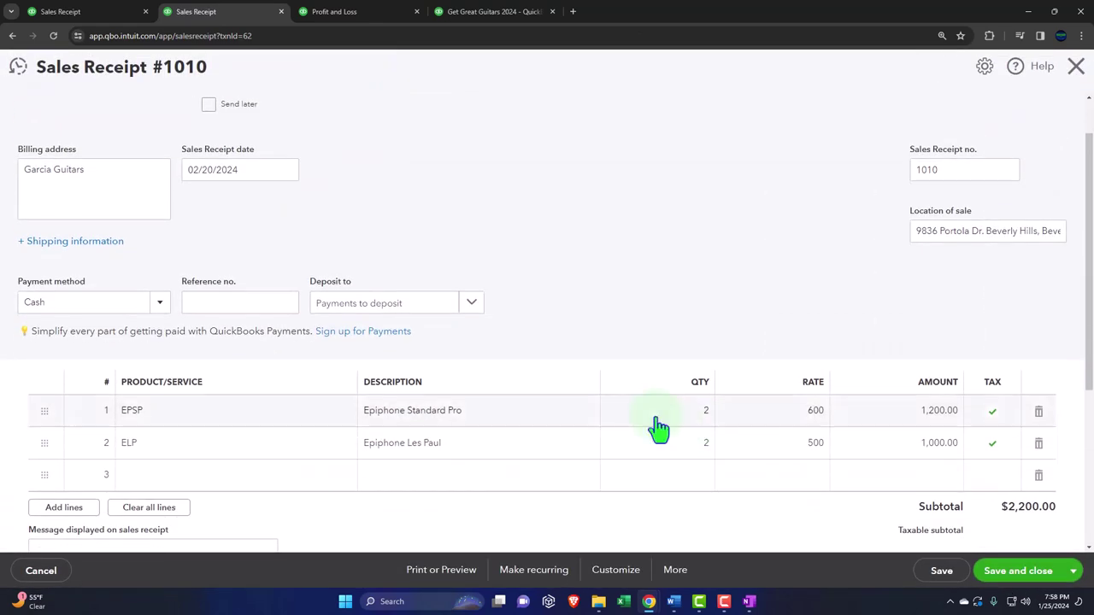
scroll(589, 419, "down", 1)
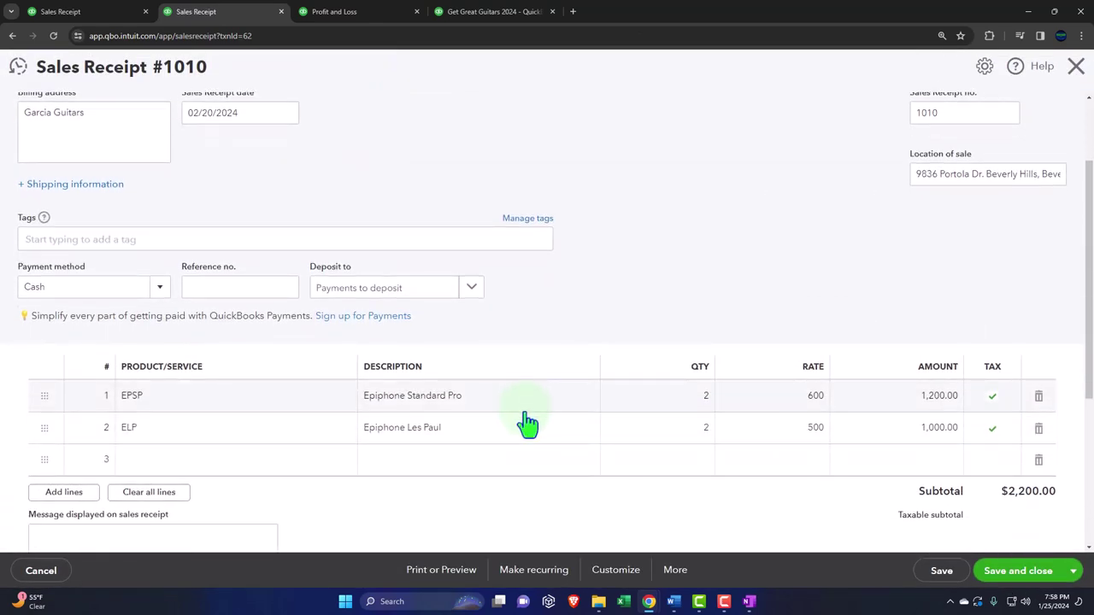
left_click(1076, 68)
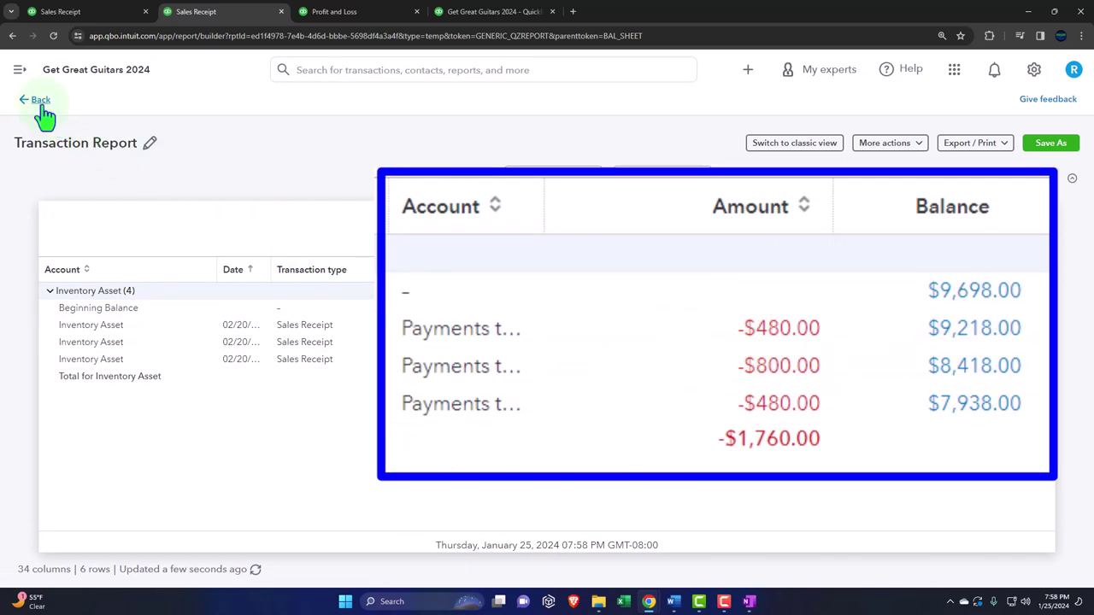
left_click(40, 101)
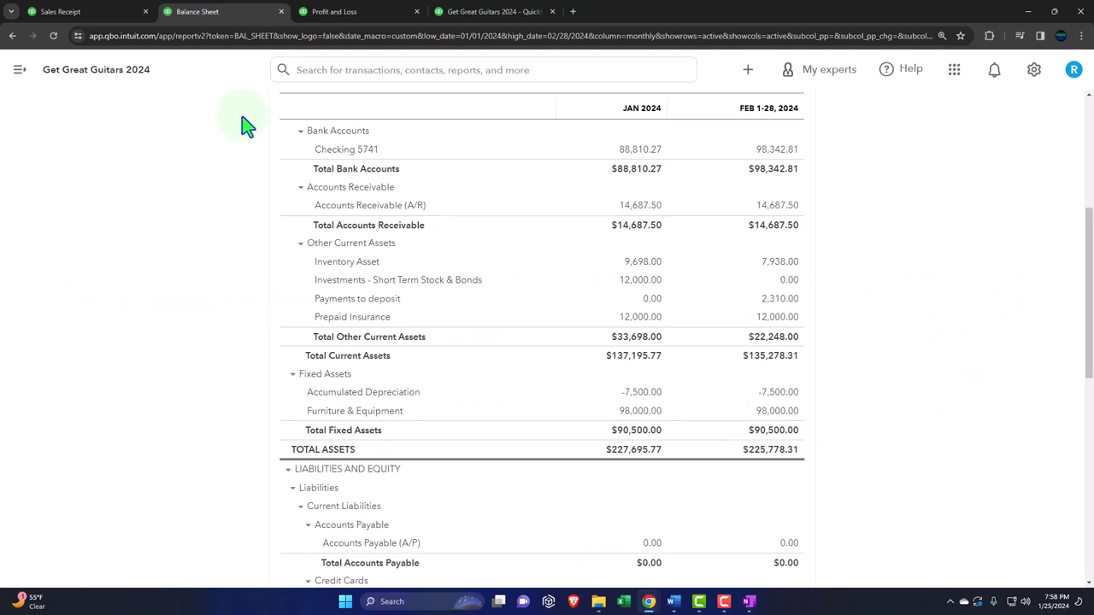
- Examine the February Cost of goods sold transactions behind the Profit and Loss report and return to the report
left_click(346, 14)
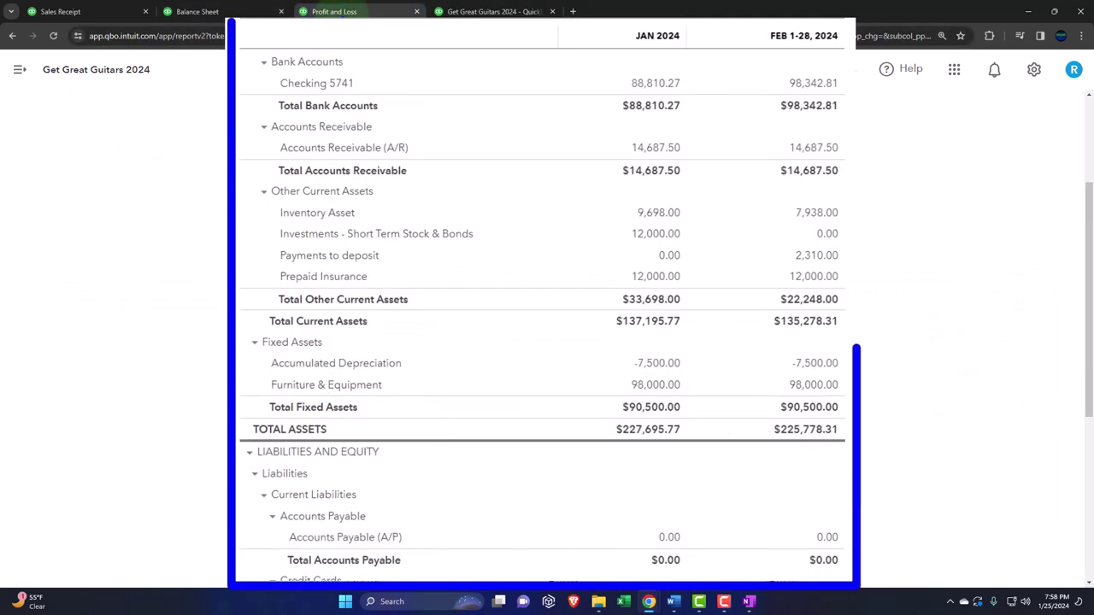
scroll(542, 342, "down", 1)
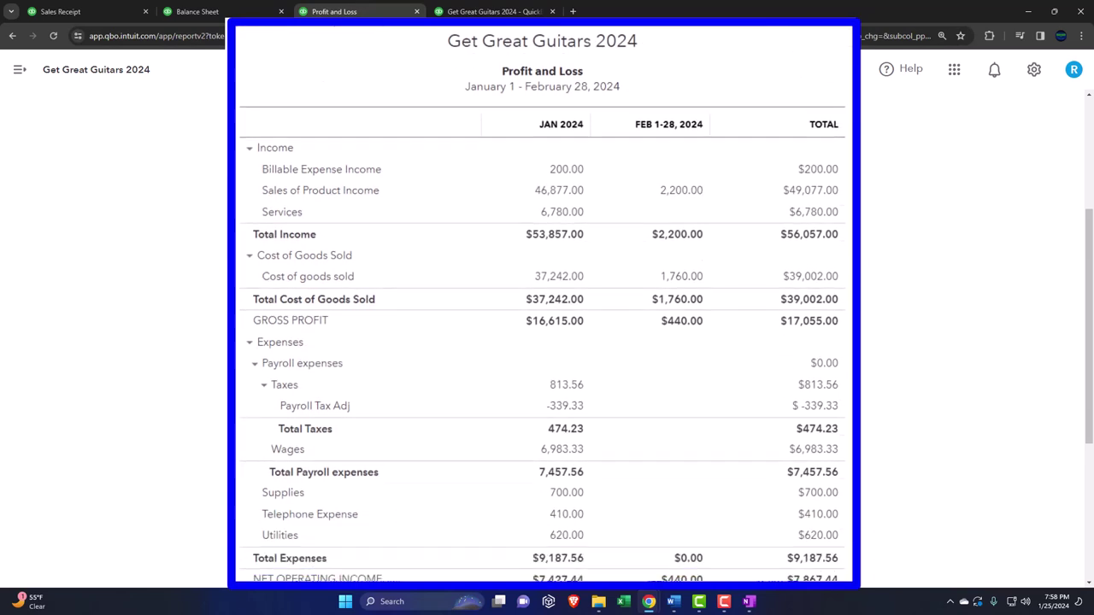
left_click(679, 278)
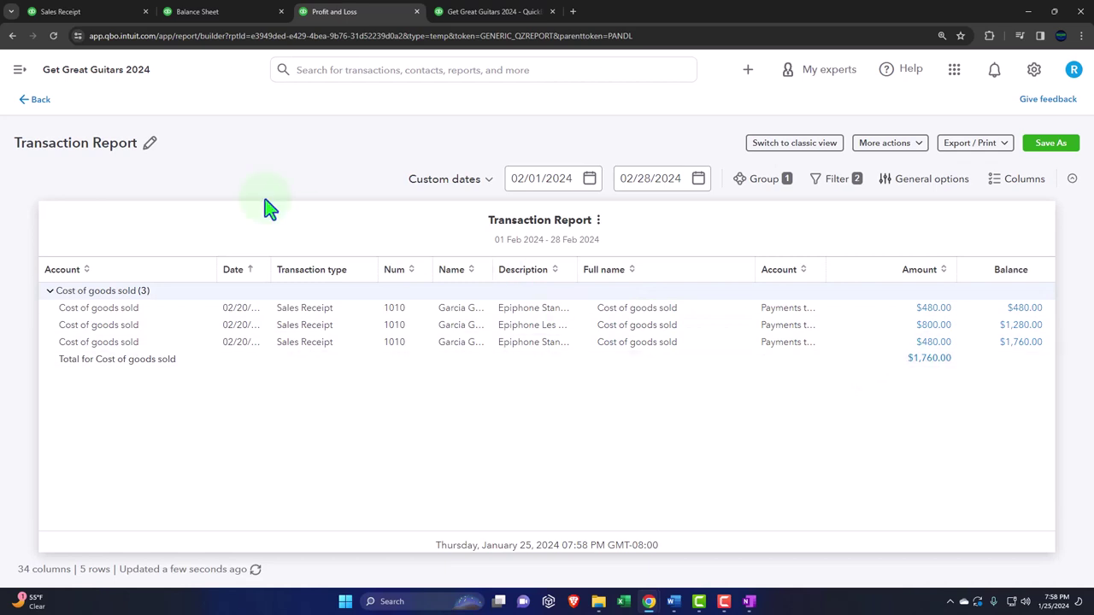
left_click(34, 101)
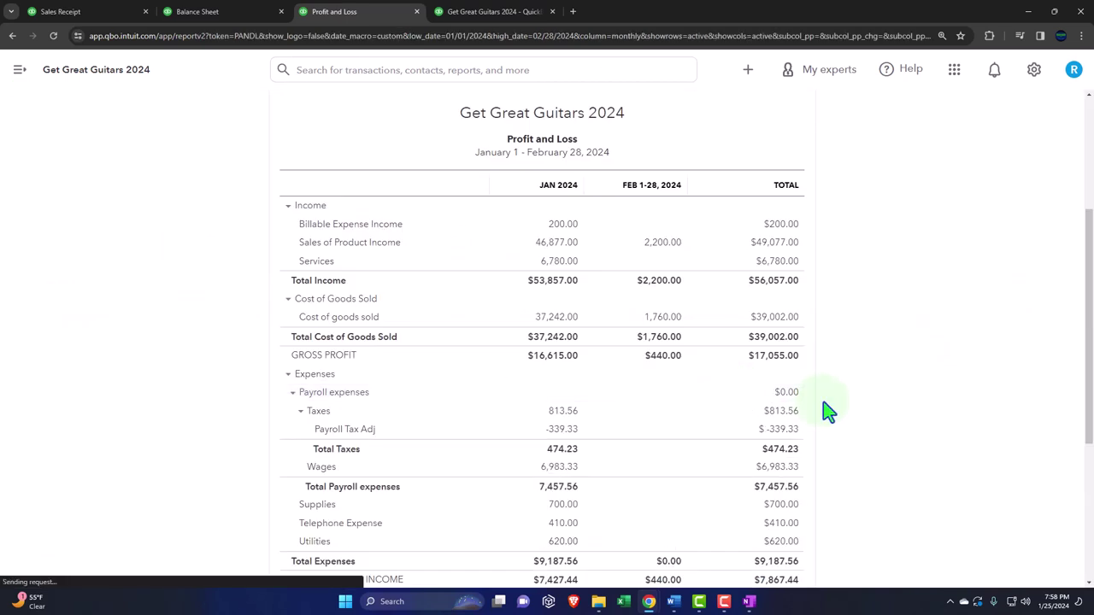
- Review the Profit and Loss report's February column from income down to net income
scroll(825, 410, "up", 1)
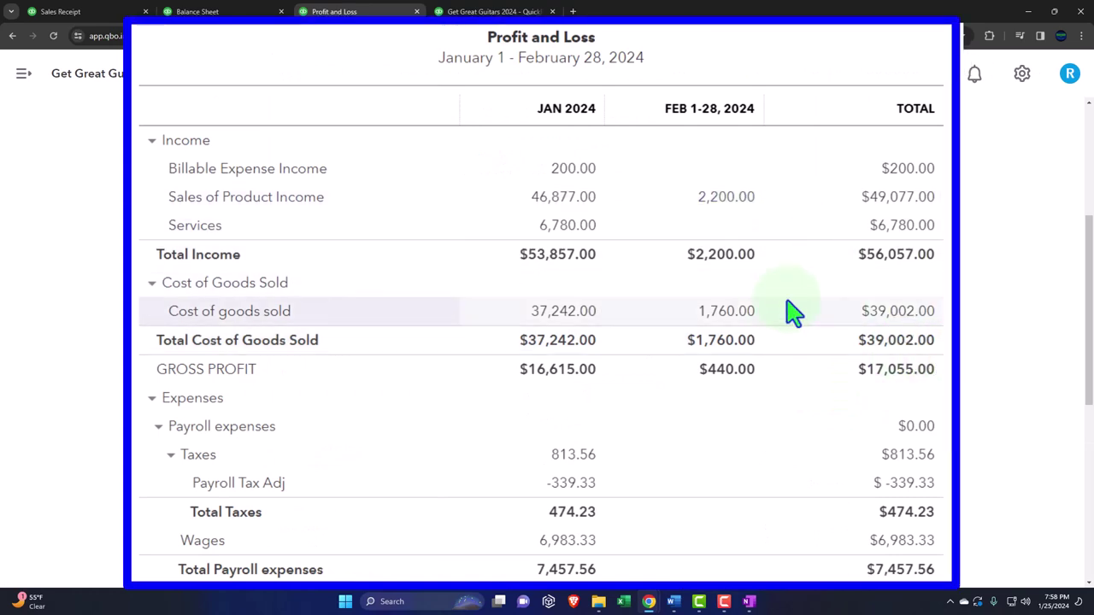
scroll(767, 325, "down", 3)
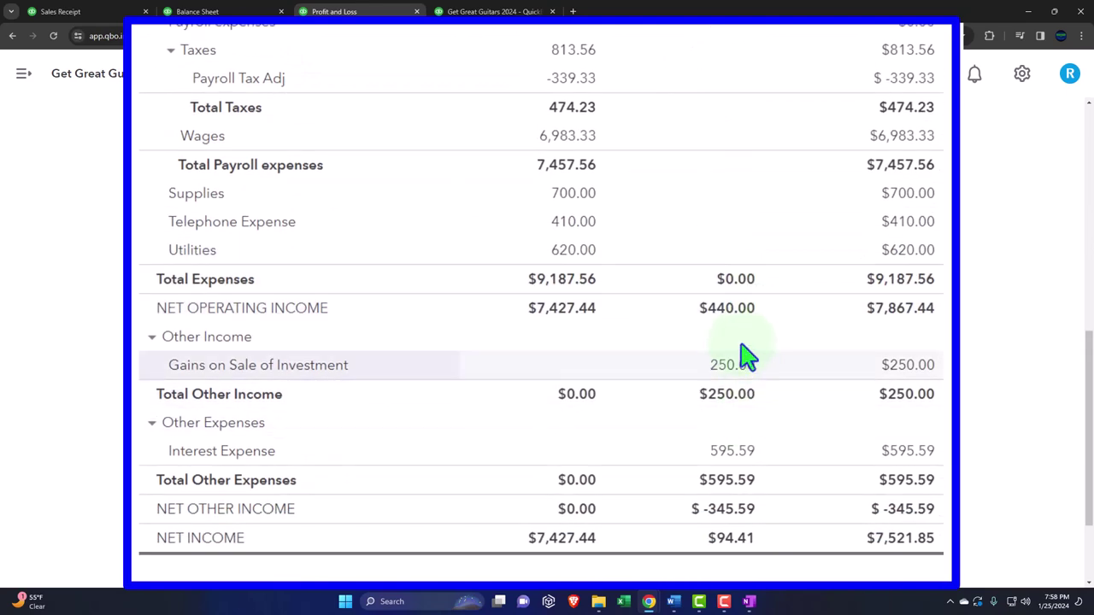
scroll(722, 332, "up", 5)
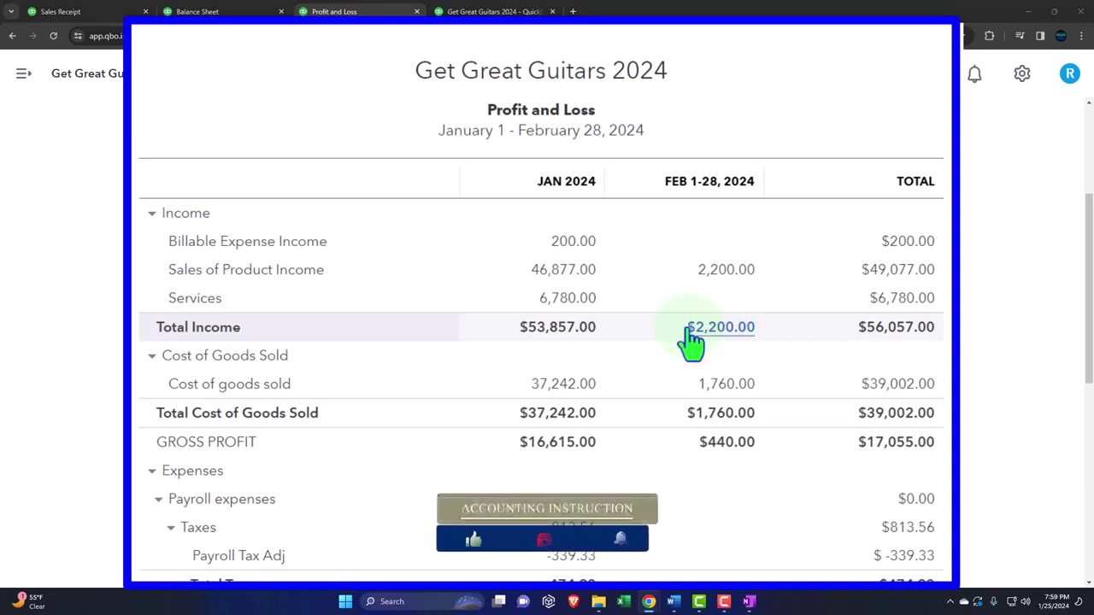
- Duplicate the Trial Balance browser tab and open the Reports list in the copy
left_click(479, 12)
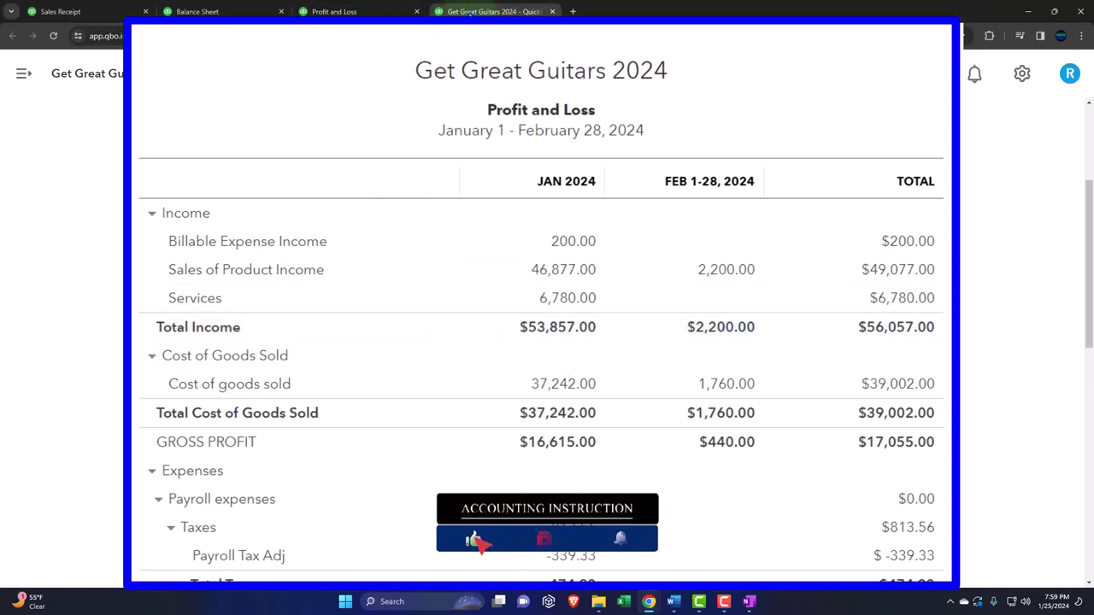
right_click(469, 15)
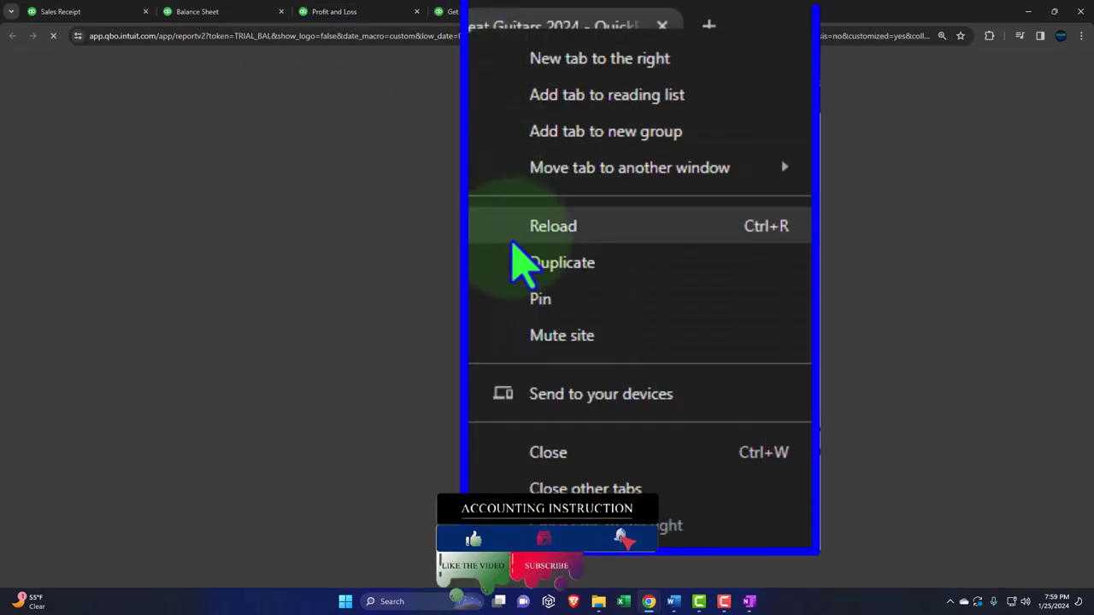
left_click(489, 113)
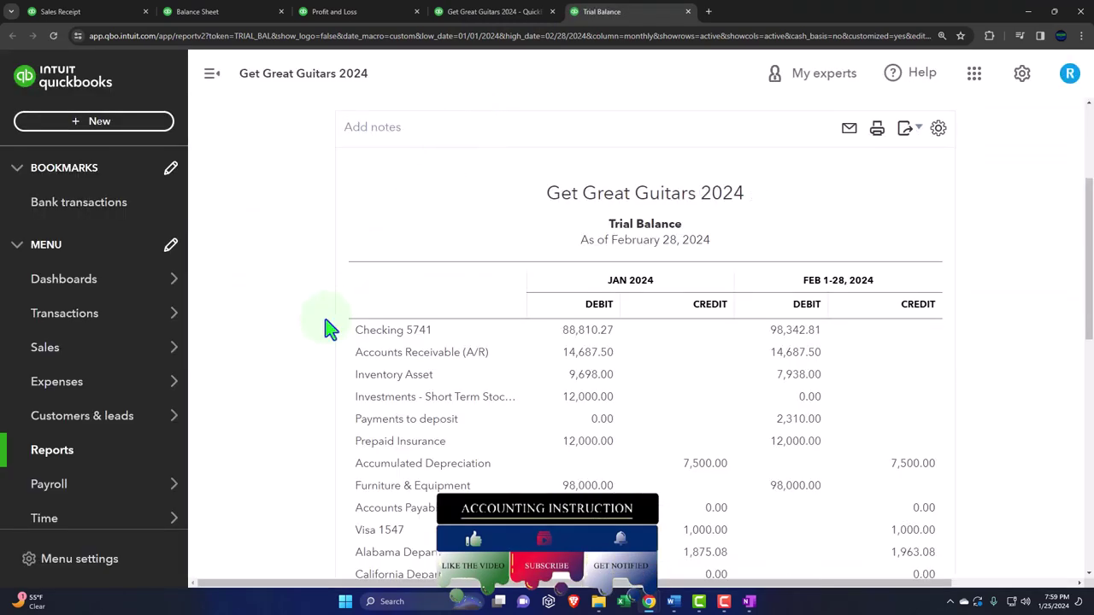
scroll(117, 385, "down", 2)
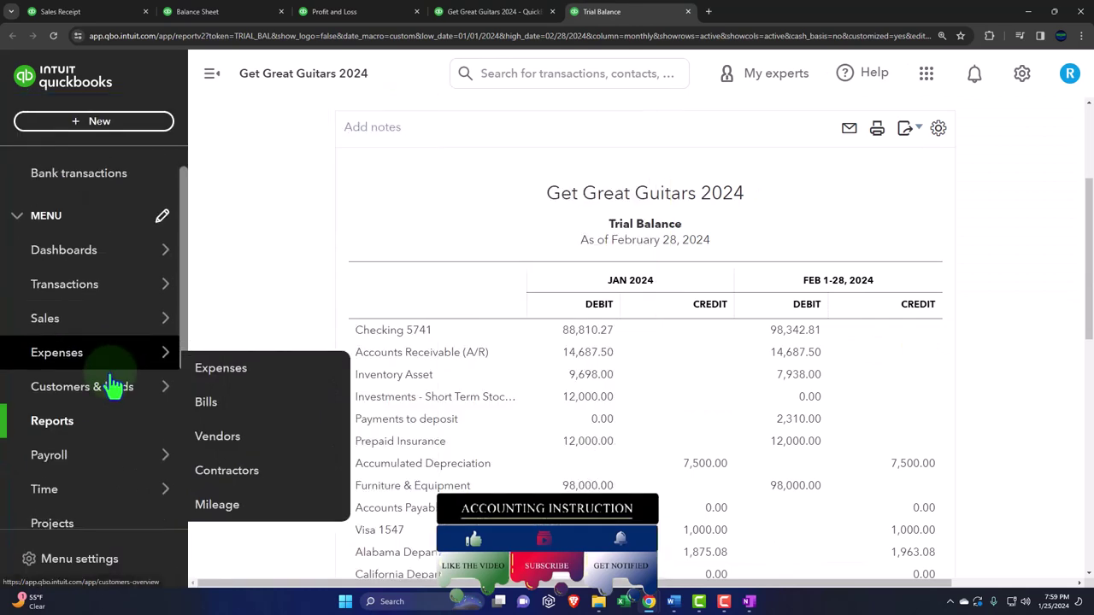
left_click(72, 412)
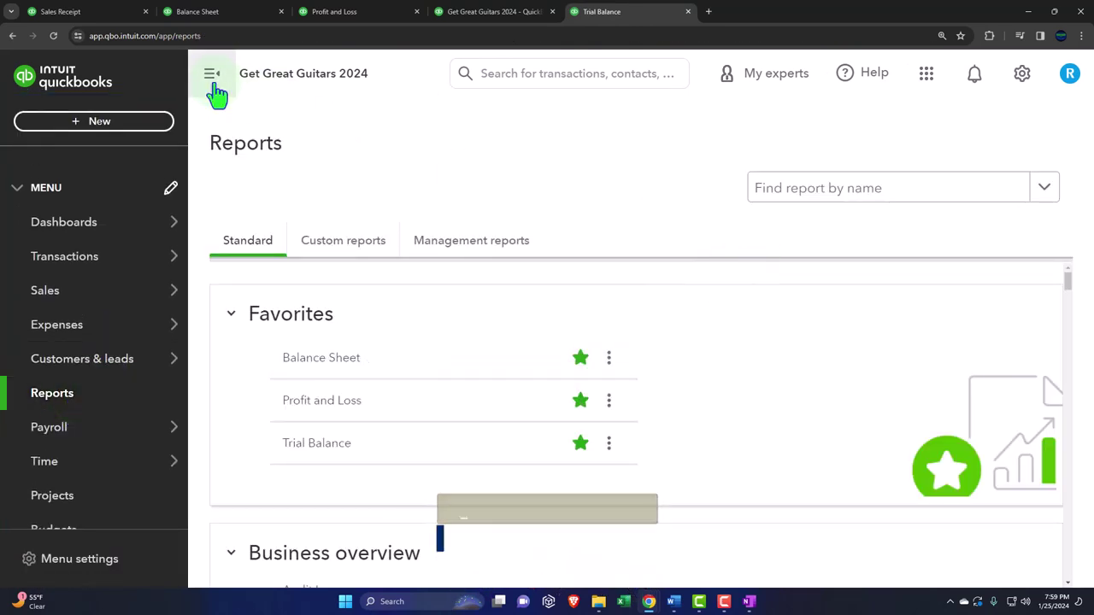
- Find the Inventory Valuation Summary report by searching for "inve" and open it
left_click(214, 77)
left_click(707, 190)
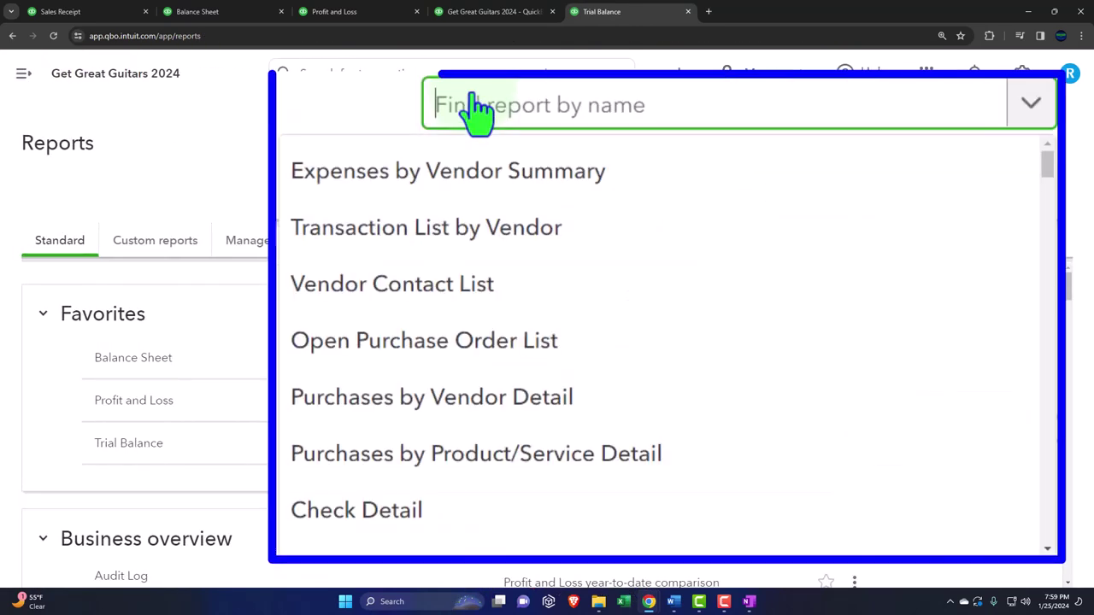
type("inve")
left_click(476, 168)
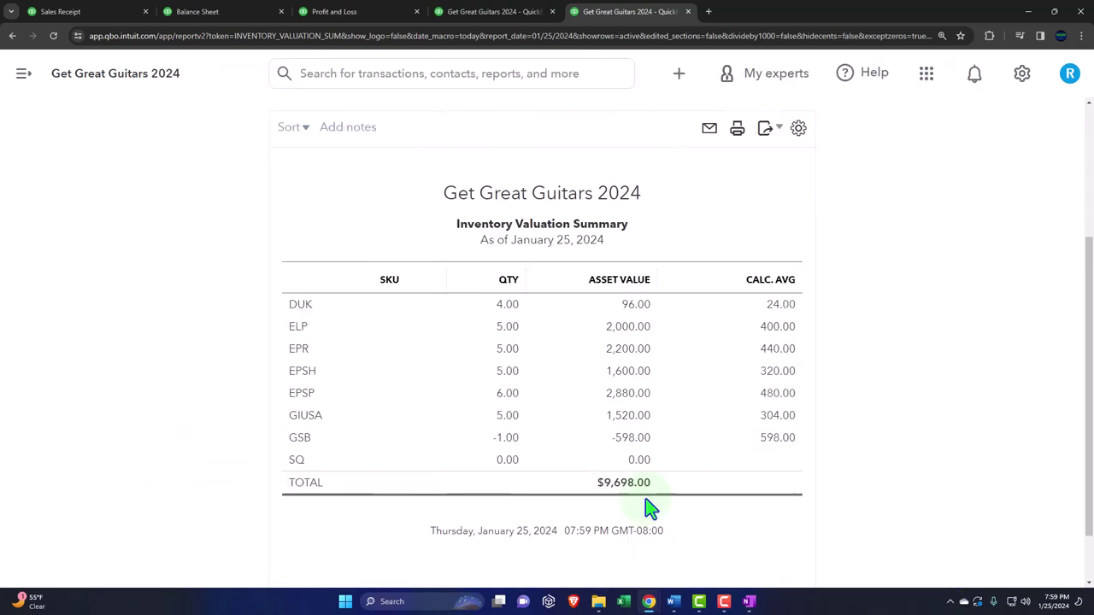
- Run the Inventory Valuation Summary as of 02/28/24 and compare its total with February's Inventory Asset on the Balance Sheet
scroll(647, 507, "up", 2)
left_click(321, 165)
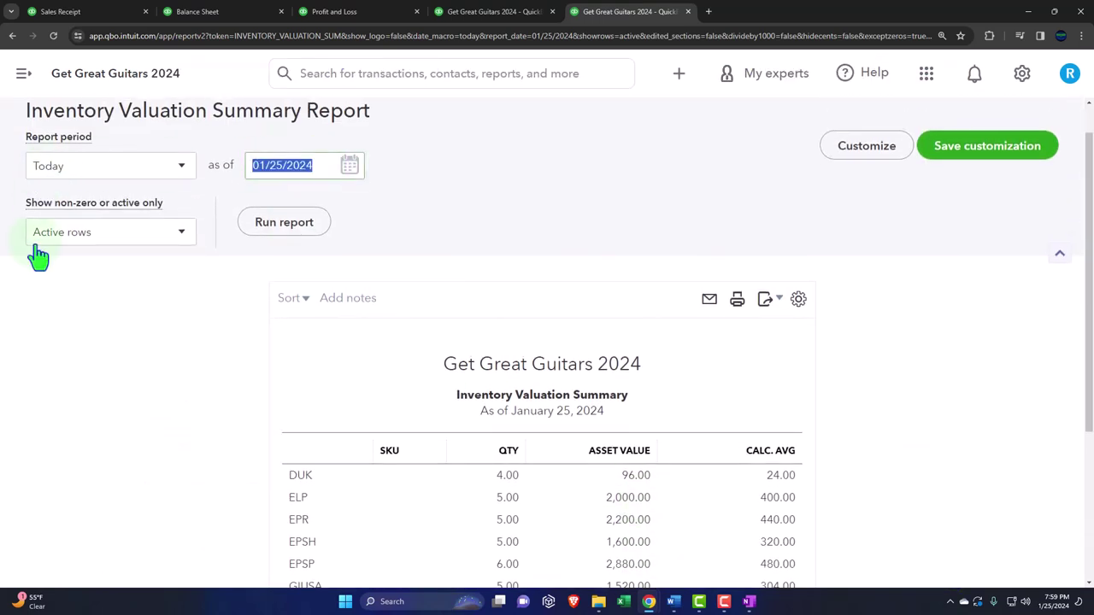
type("022")
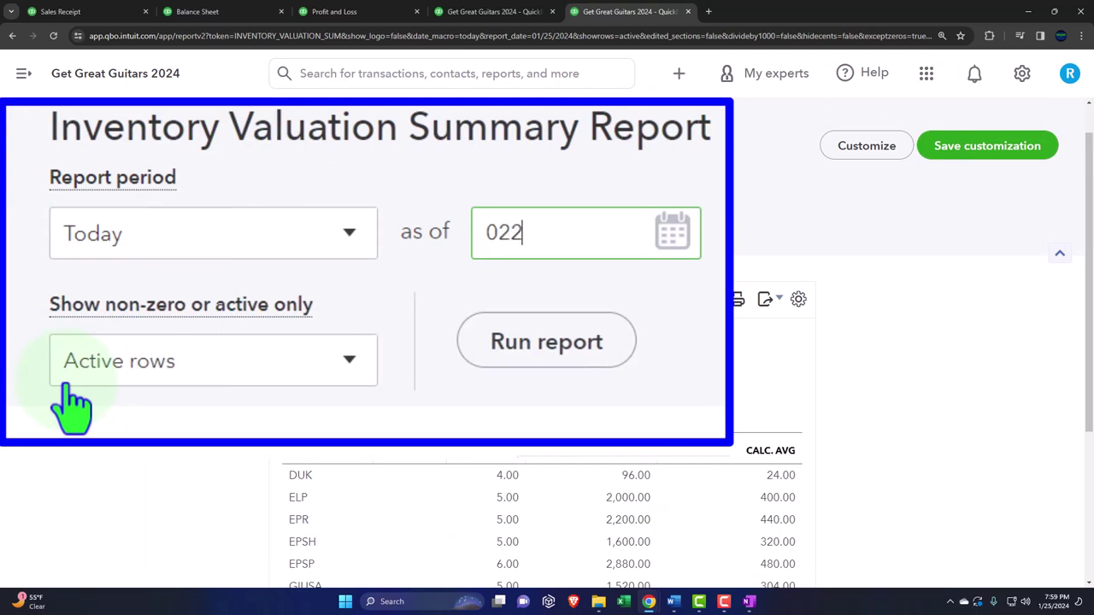
type("824")
key("Return")
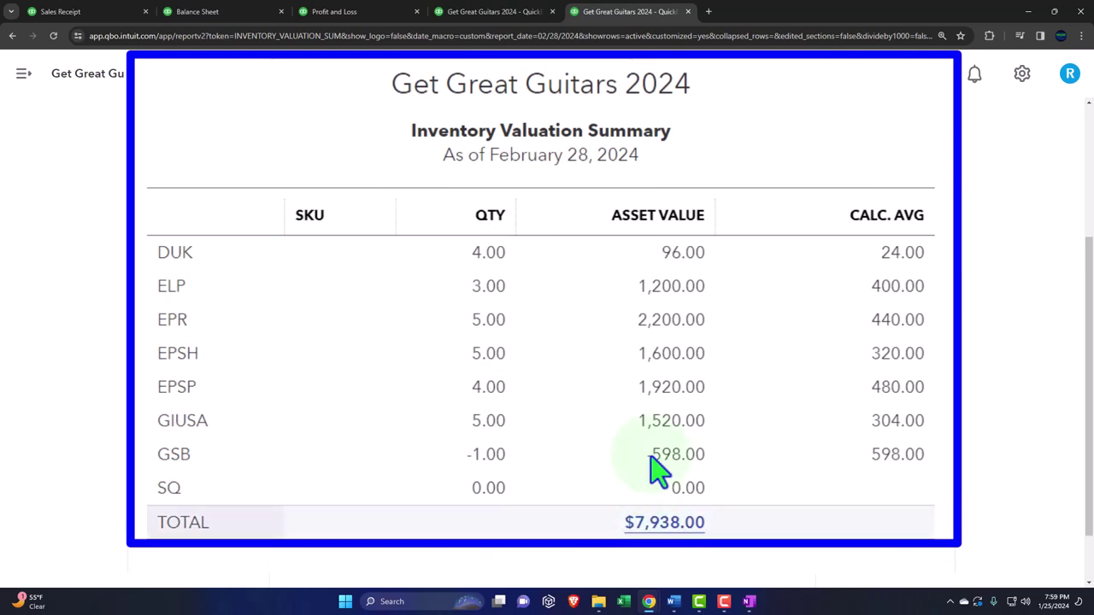
left_click(190, 11)
scroll(319, 324, "up", 1)
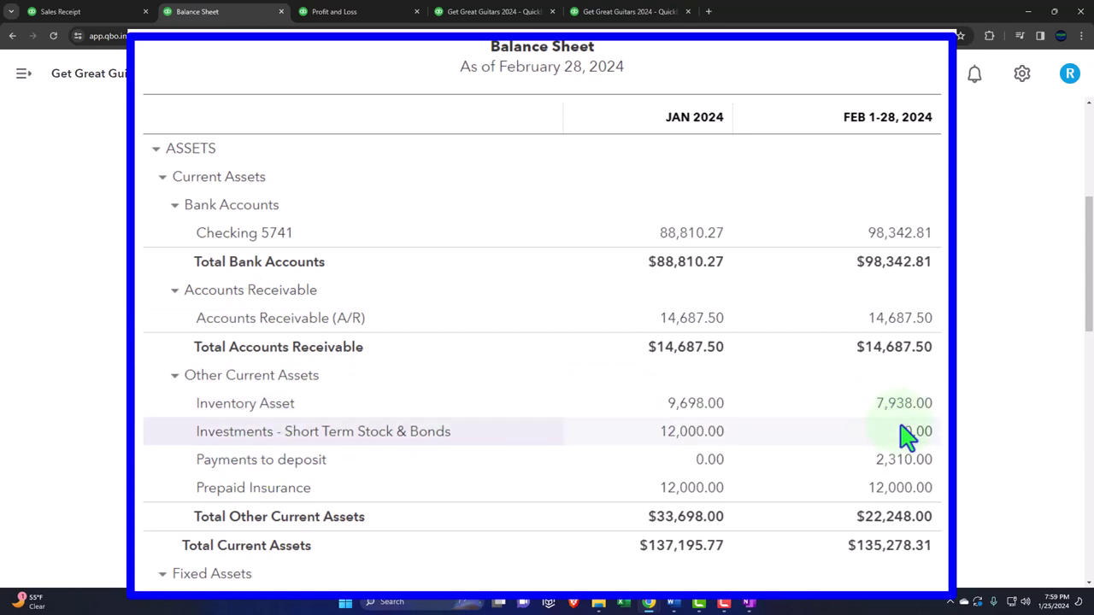
- Return to the sales receipt's browser tab and open the All sales transactions list in the Sales area
left_click(94, 12)
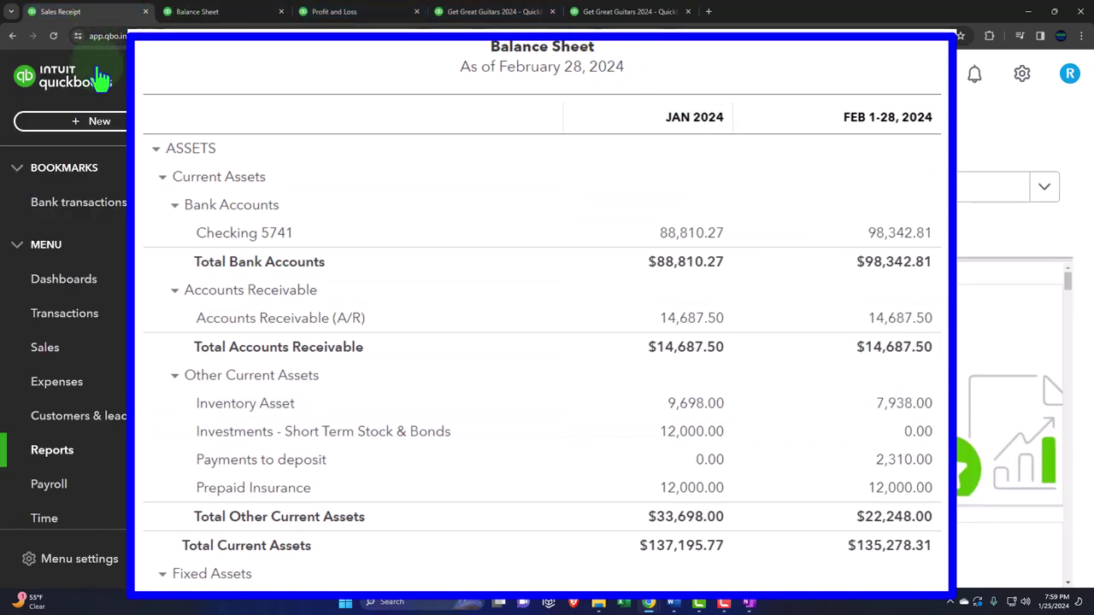
mouse_move(139, 329)
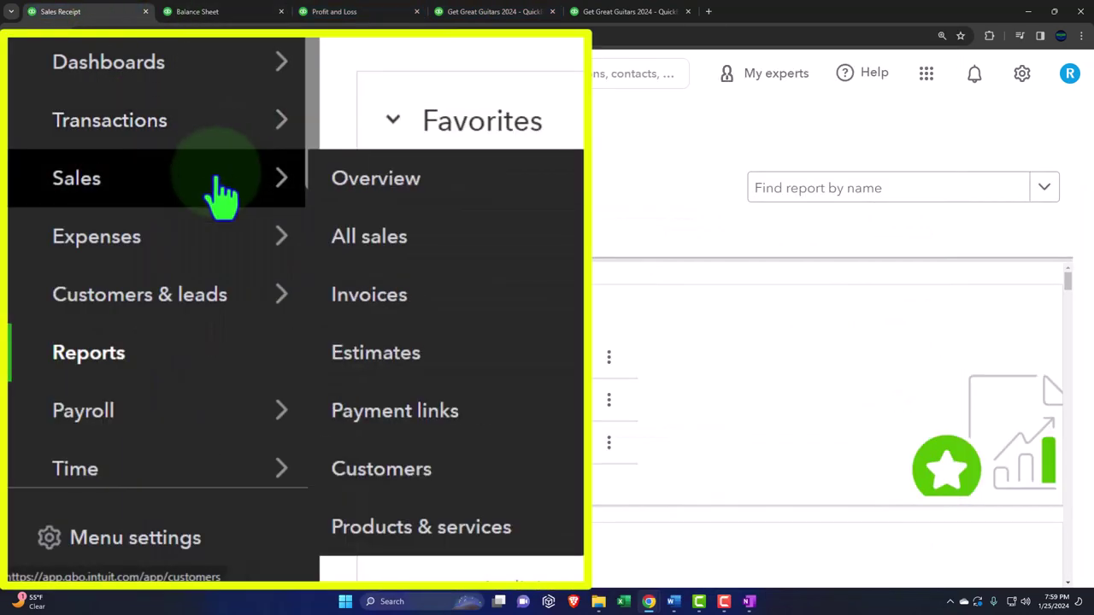
left_click(129, 98)
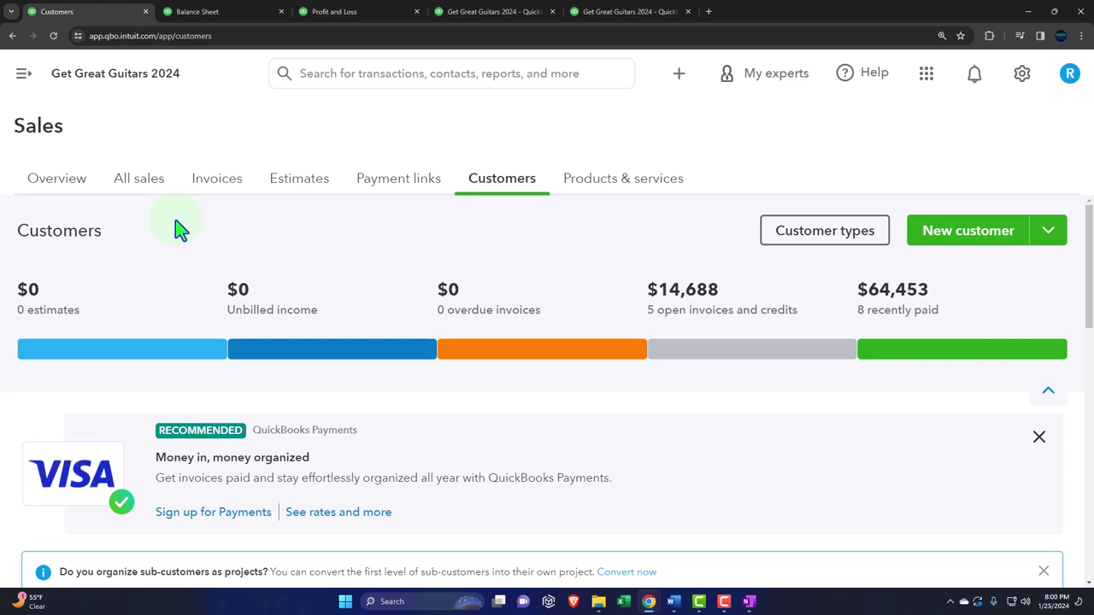
left_click(146, 182)
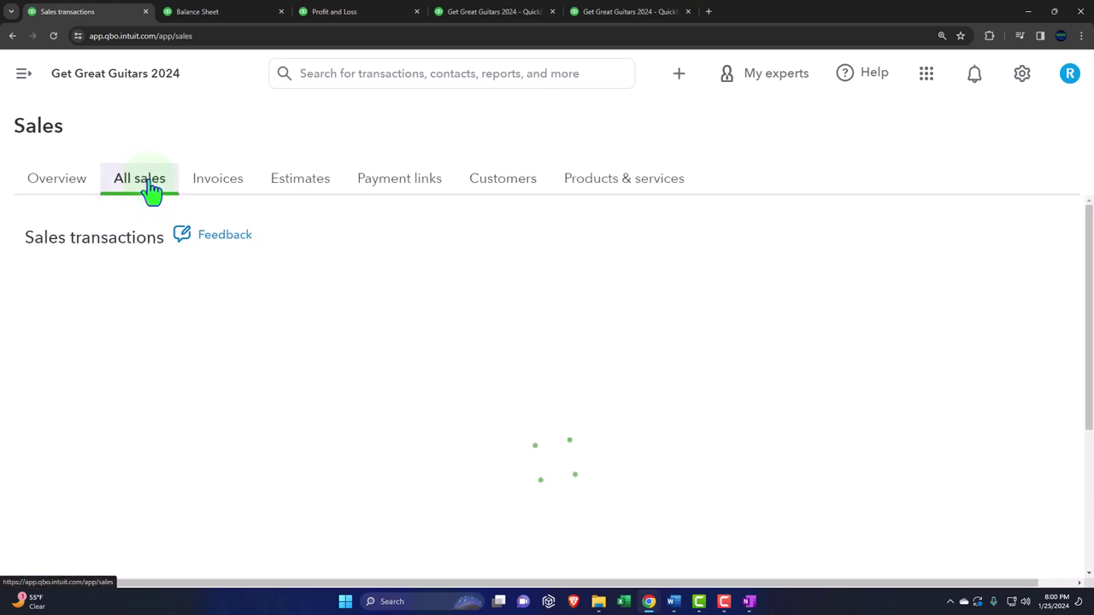
- Filter the sales transactions to the Sales Receipts type and dismiss the QuickBooks Payments banner
key("ctrl+minus")
key("ctrl+minus")
scroll(145, 192, "down", 1)
scroll(171, 273, "up", 1)
left_click(205, 270)
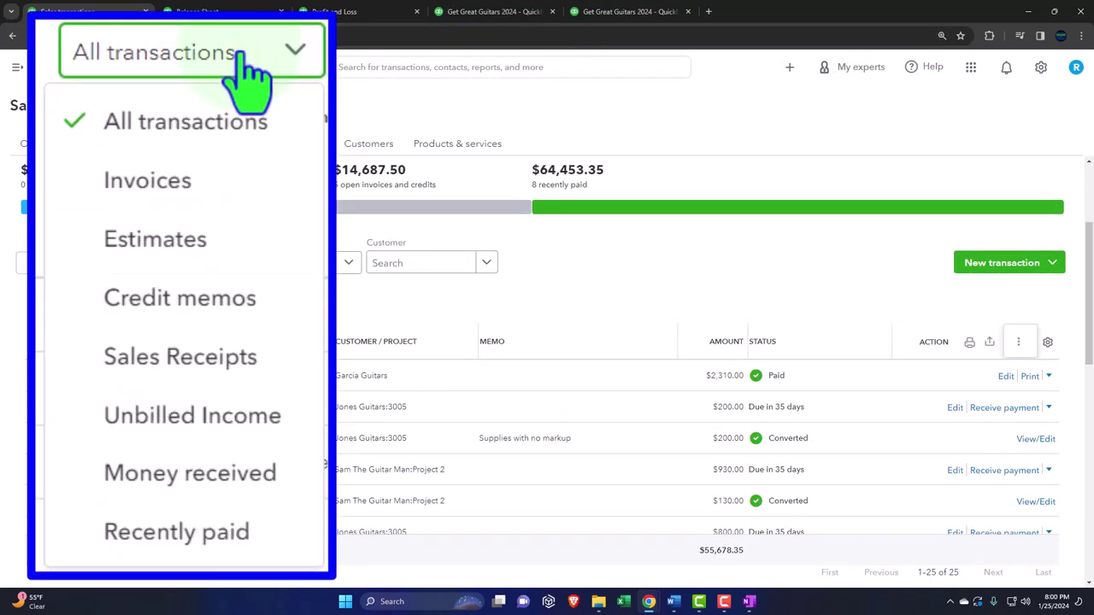
left_click(204, 395)
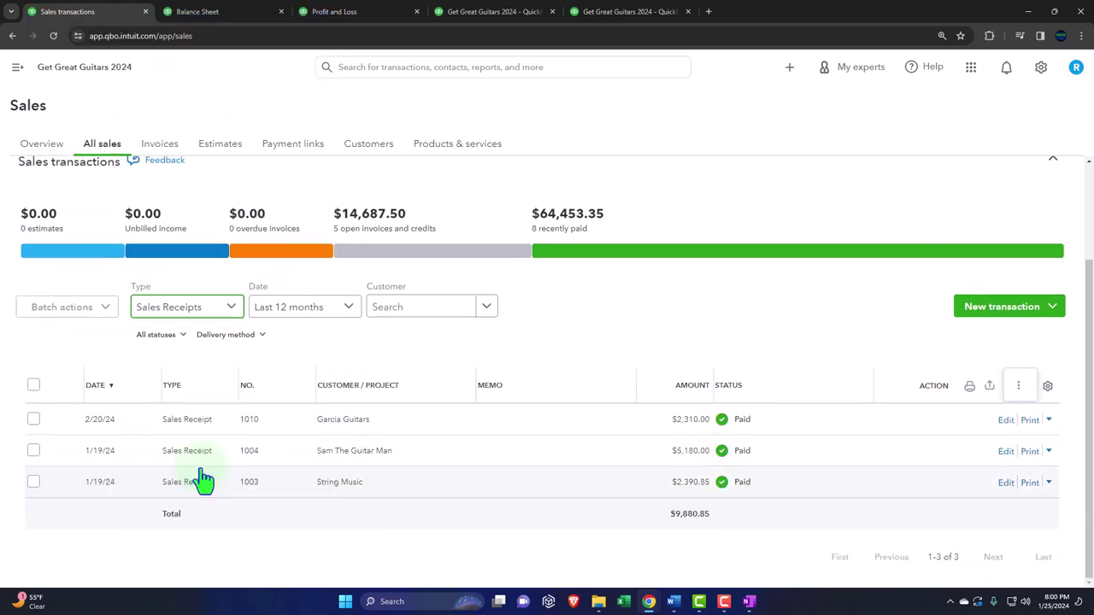
scroll(198, 482, "up", 2)
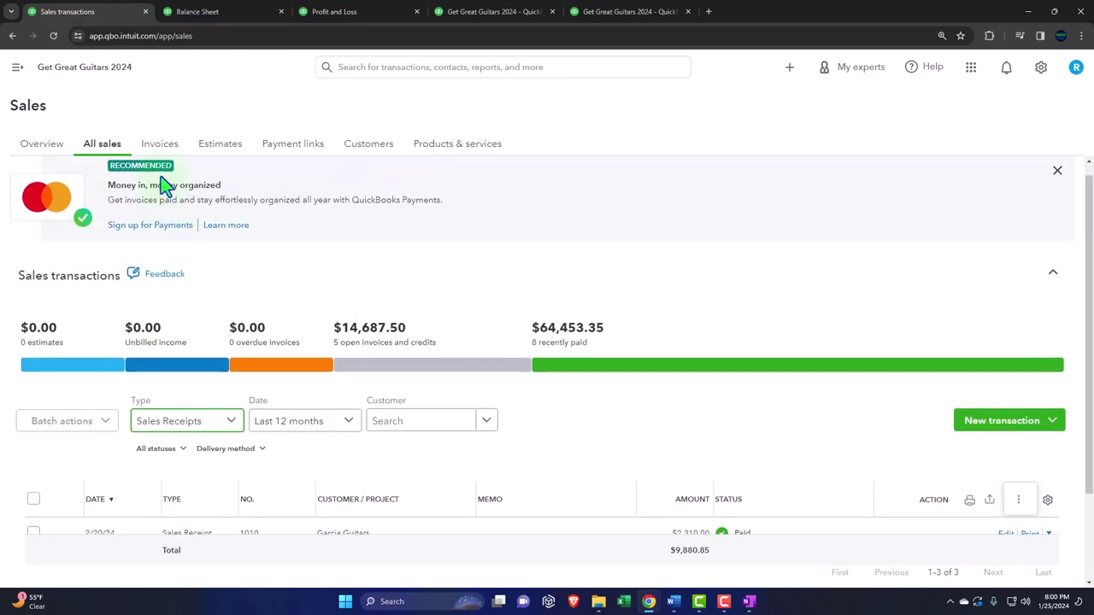
left_click(1057, 170)
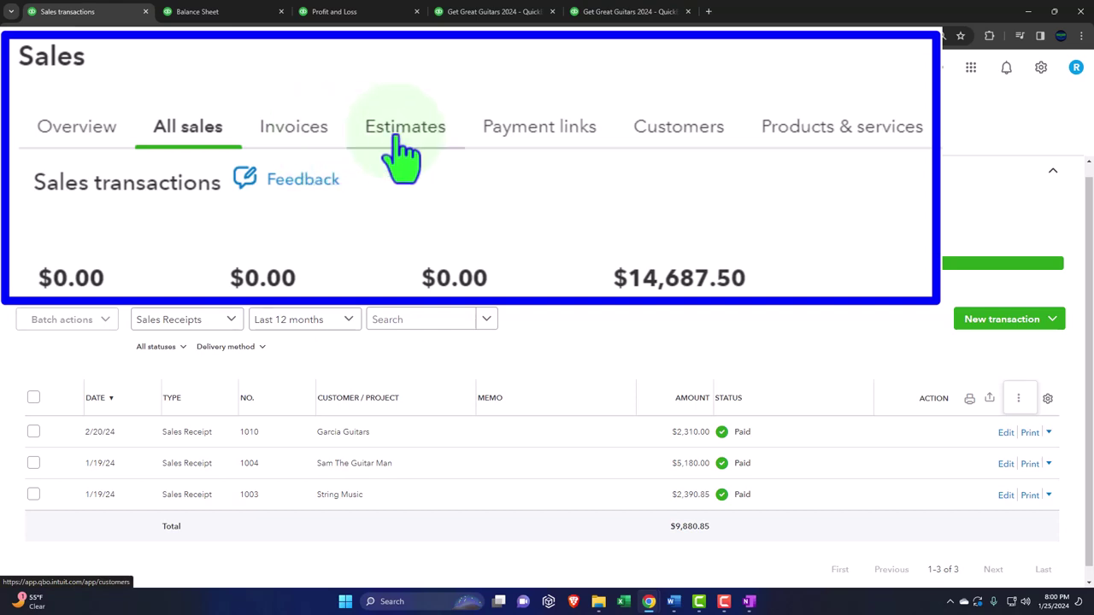
- Dismiss the notices on the Customers list, filter it to recently paid customers, and open Garcia Guitars' transaction list
left_click(683, 154)
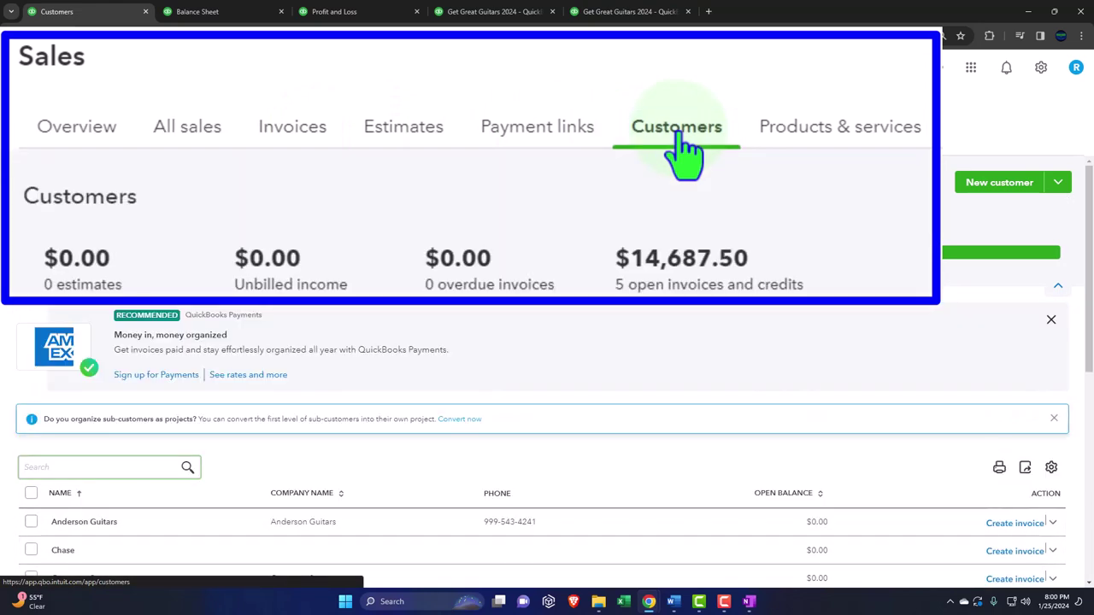
left_click(1051, 321)
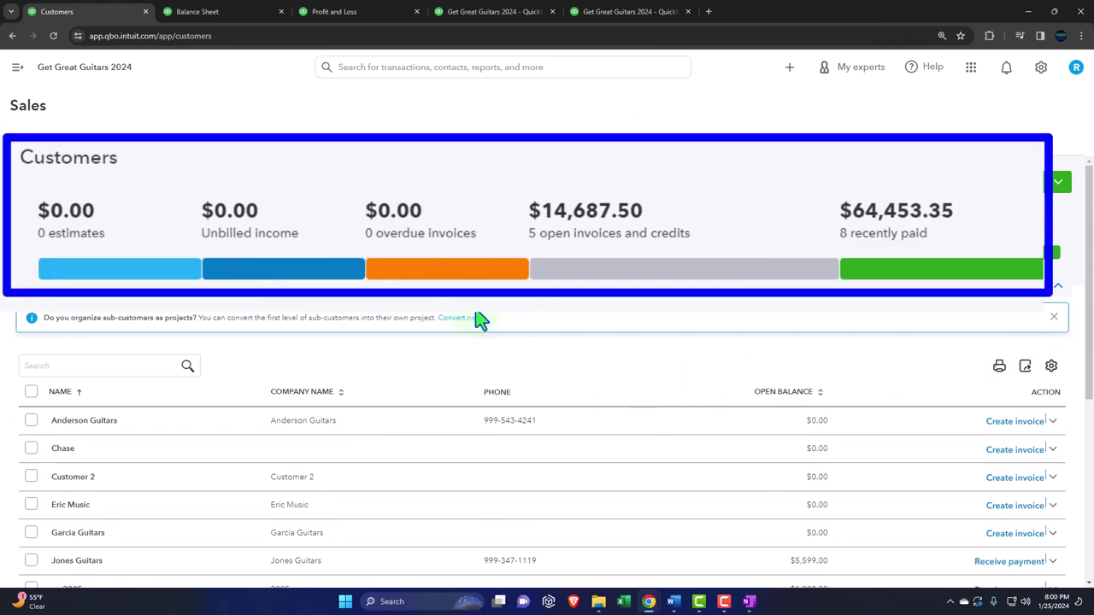
left_click(1055, 321)
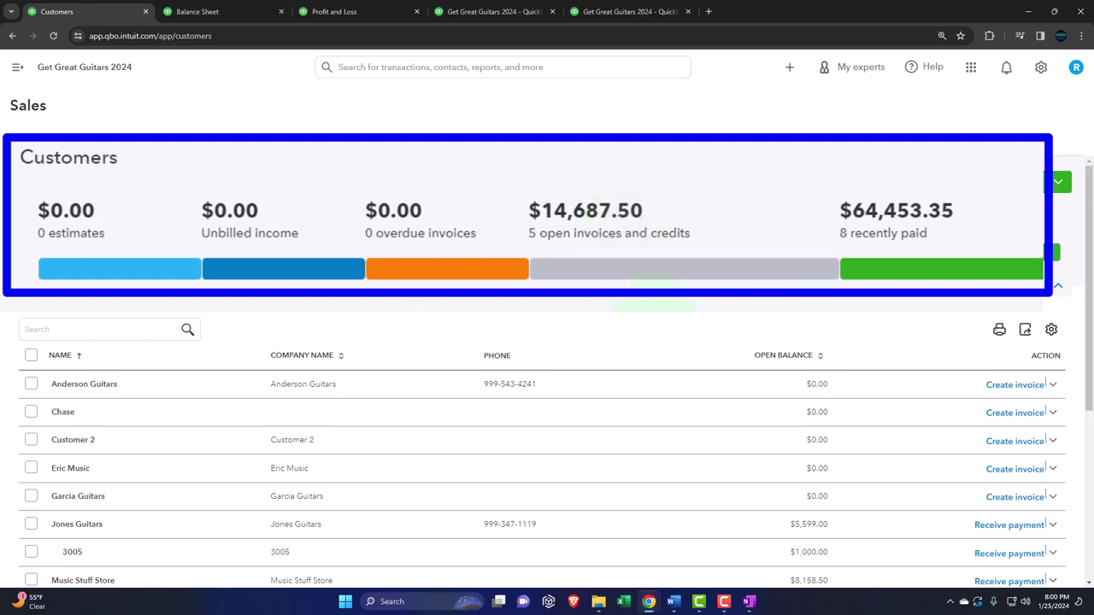
left_click(935, 267)
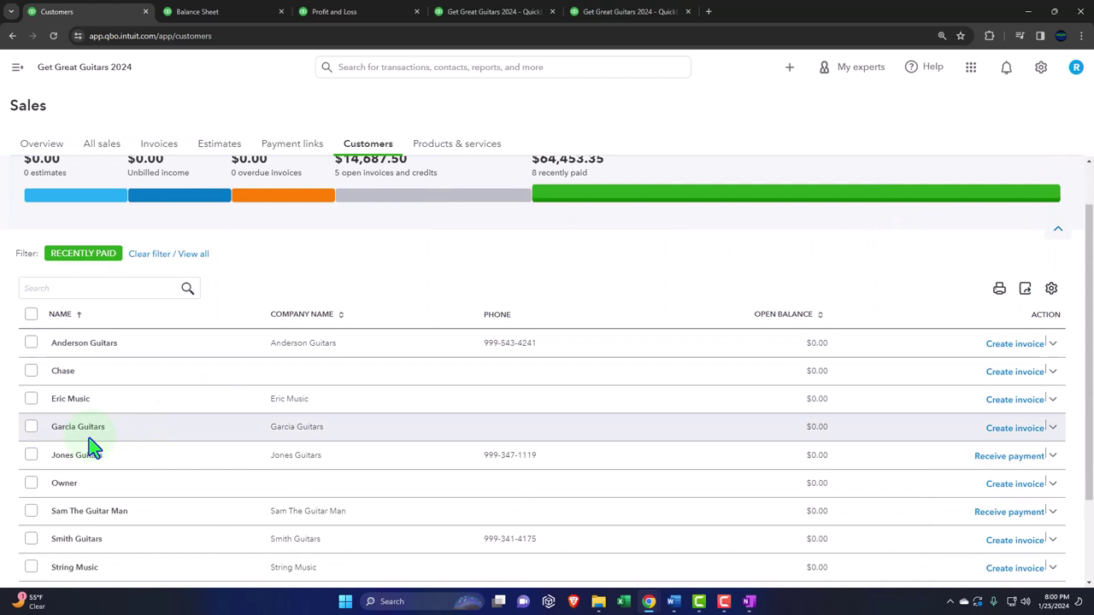
left_click(97, 439)
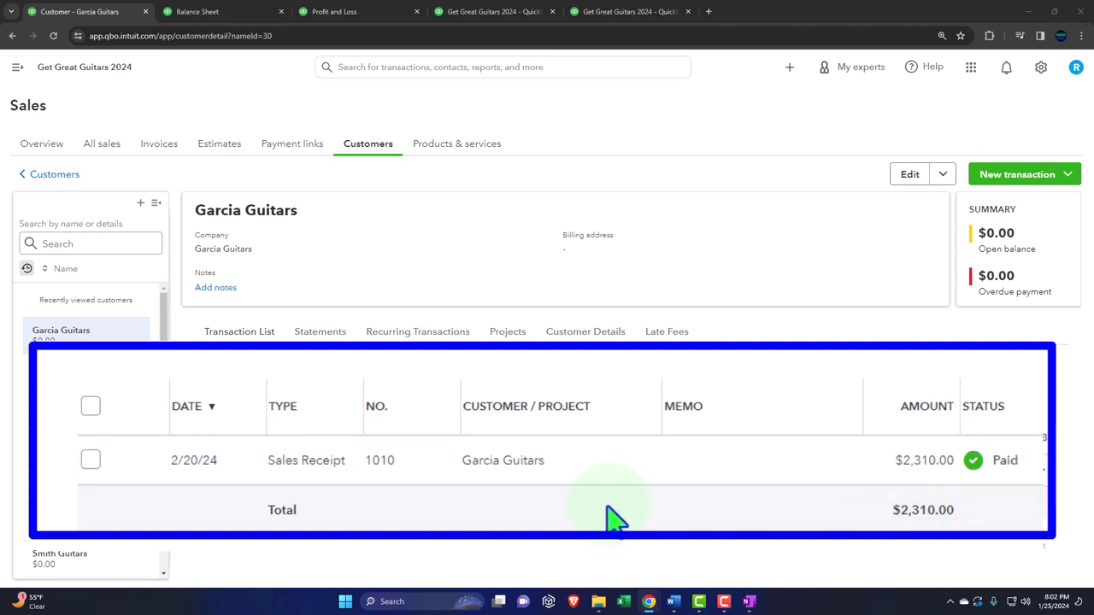
- Review the bank account and Payments to deposit on the Balance Sheet and return to the Garcia Guitars page
left_click(218, 12)
key("ctrl+plus")
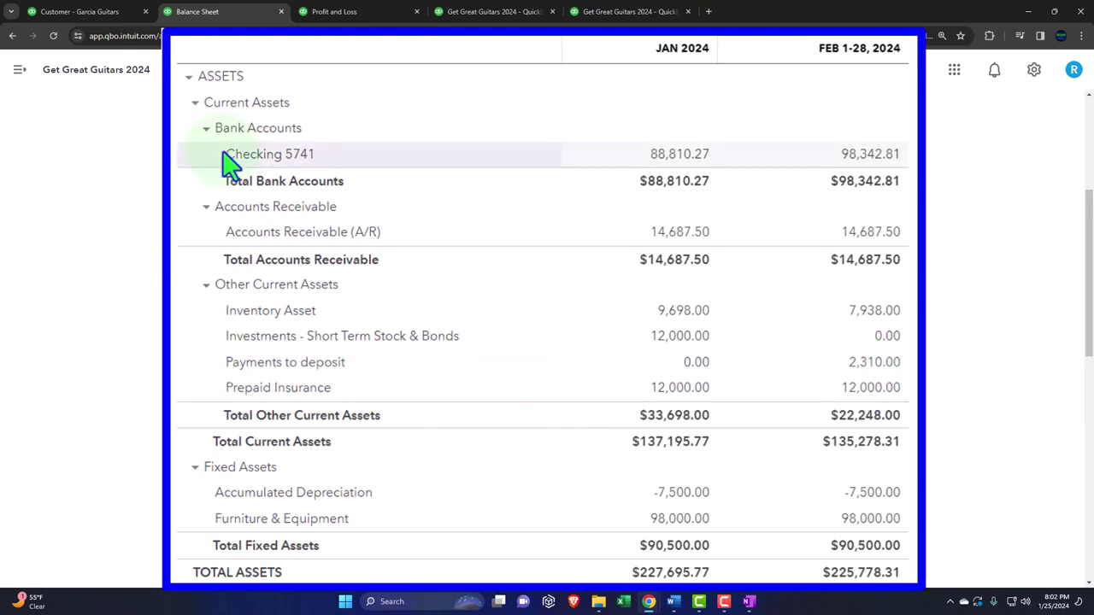
left_click(103, 9)
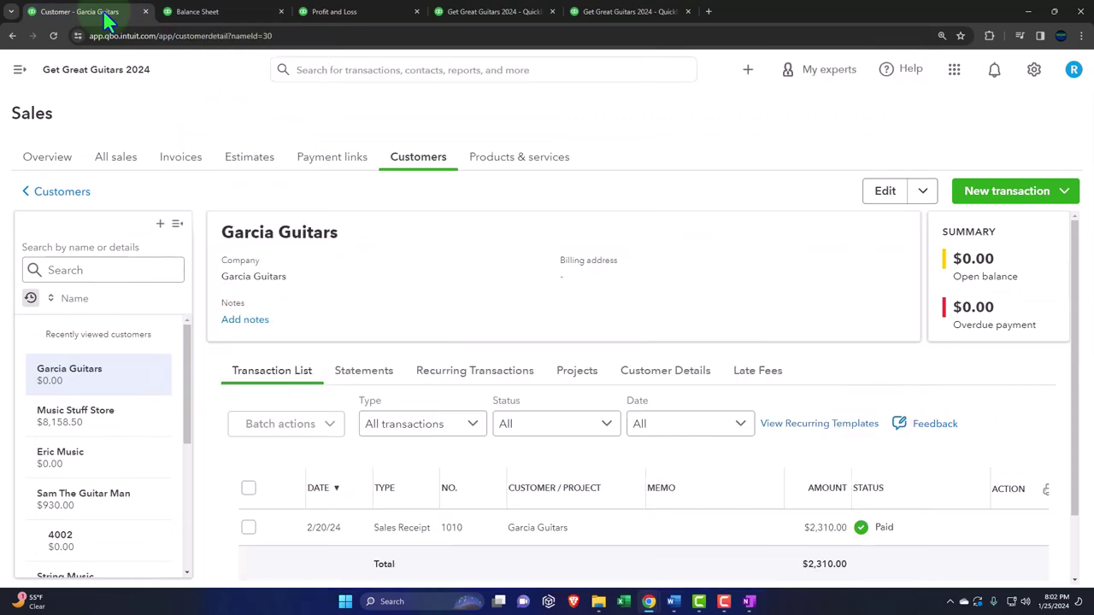
- Open a bank deposit form, review the payments available for deposit, and close it without saving
left_click(1028, 81)
left_click(1030, 81)
left_click(742, 77)
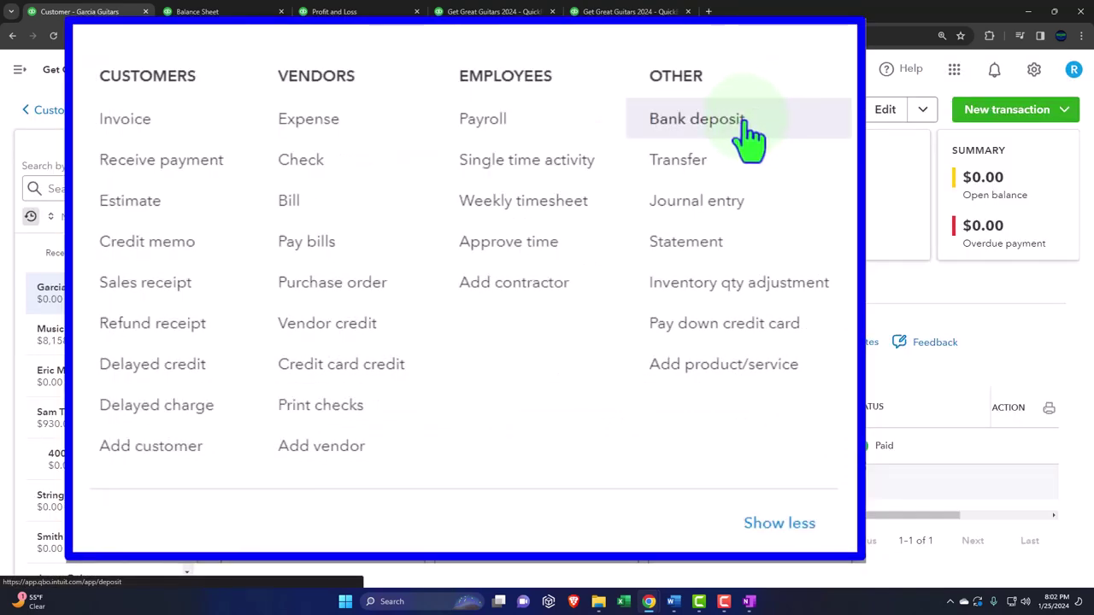
left_click(660, 154)
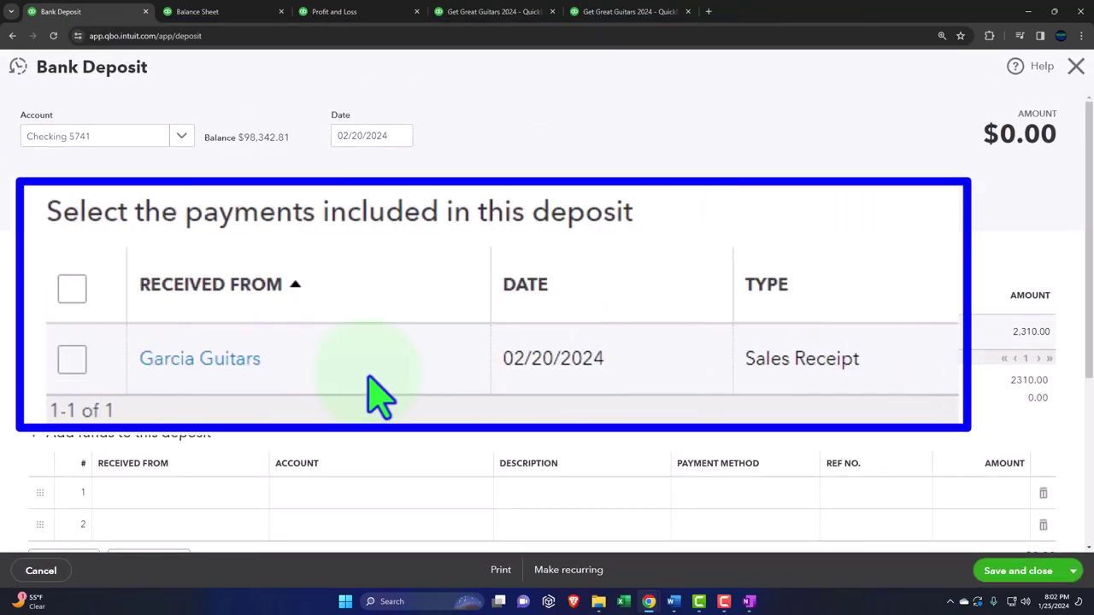
left_click(1078, 72)
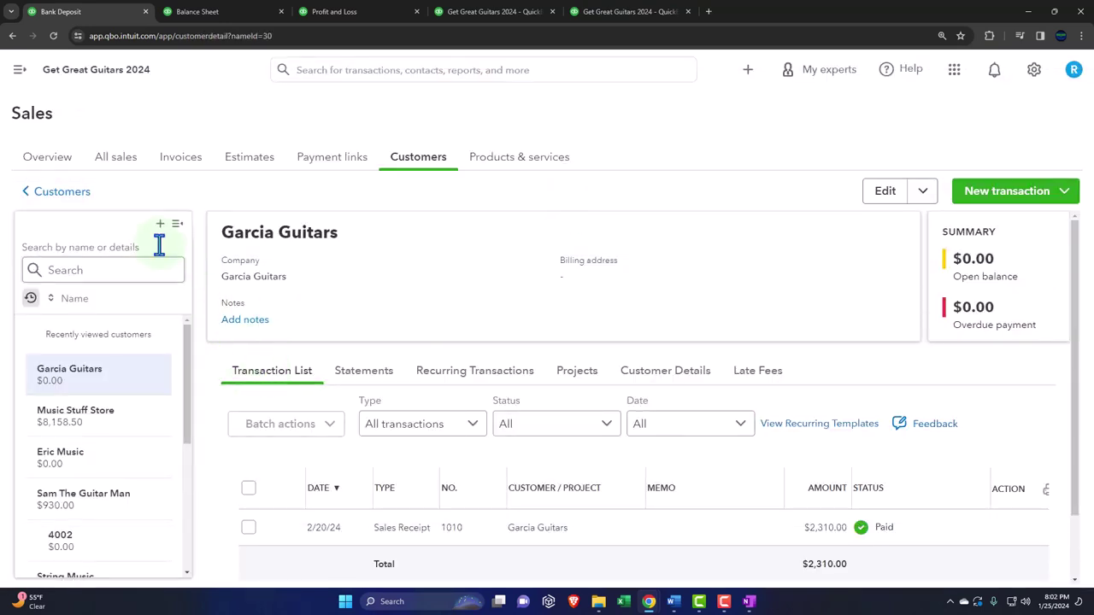
- Start a new sales receipt for the customer Anderson Guitars
left_click(18, 70)
left_click(65, 109)
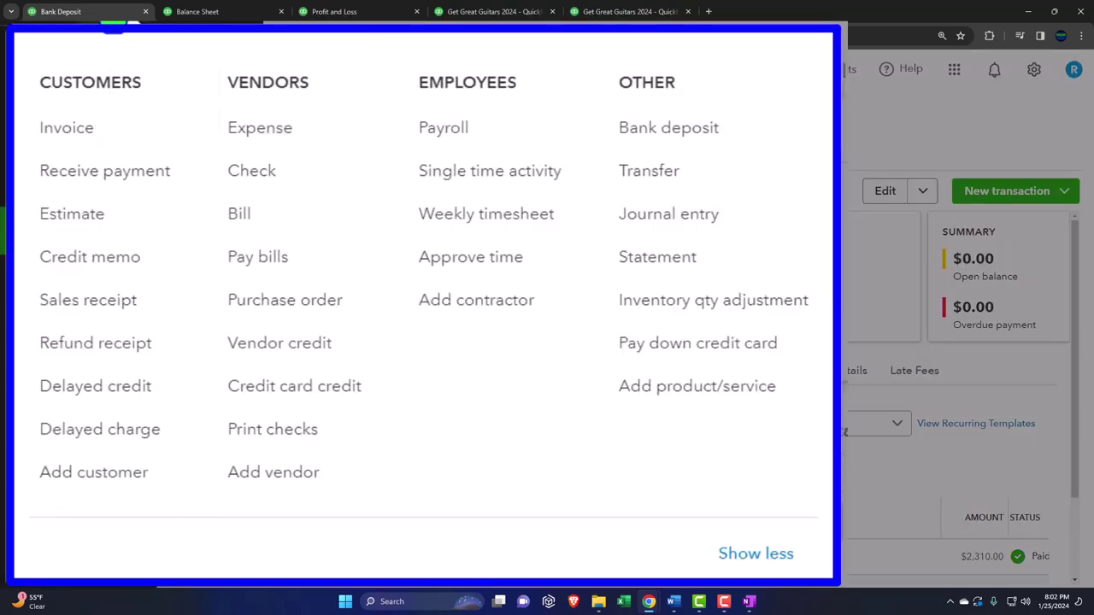
left_click(72, 124)
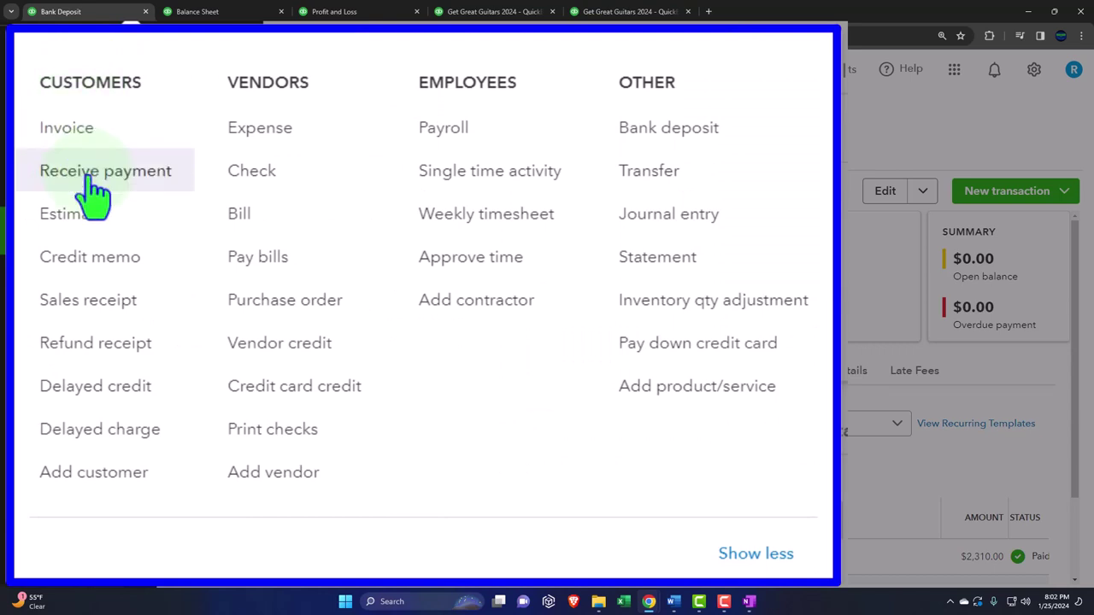
left_click(128, 315)
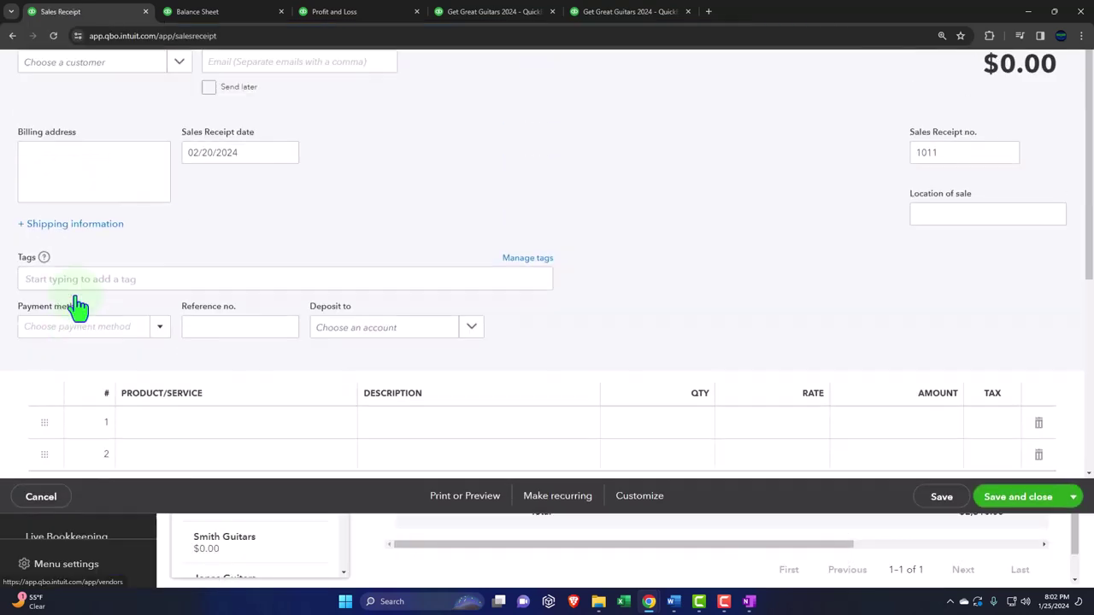
left_click(74, 150)
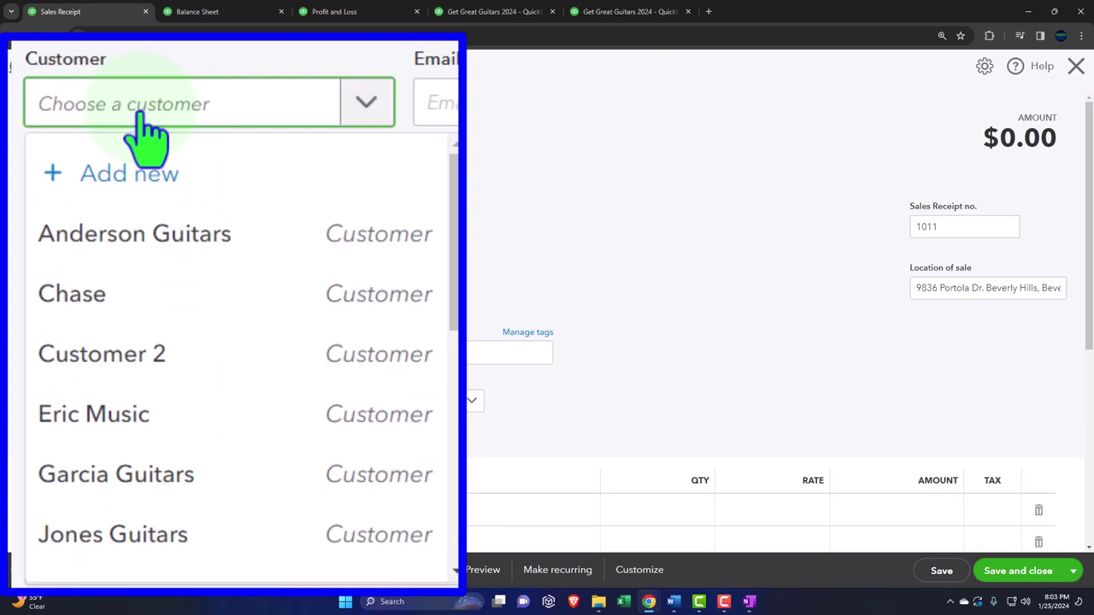
type("And")
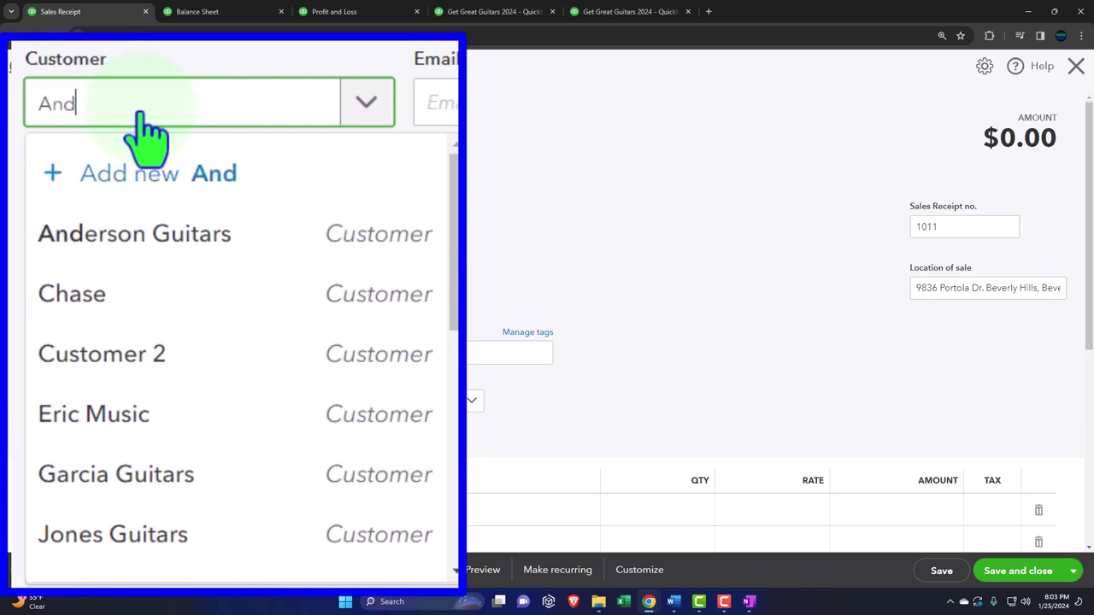
key("Down")
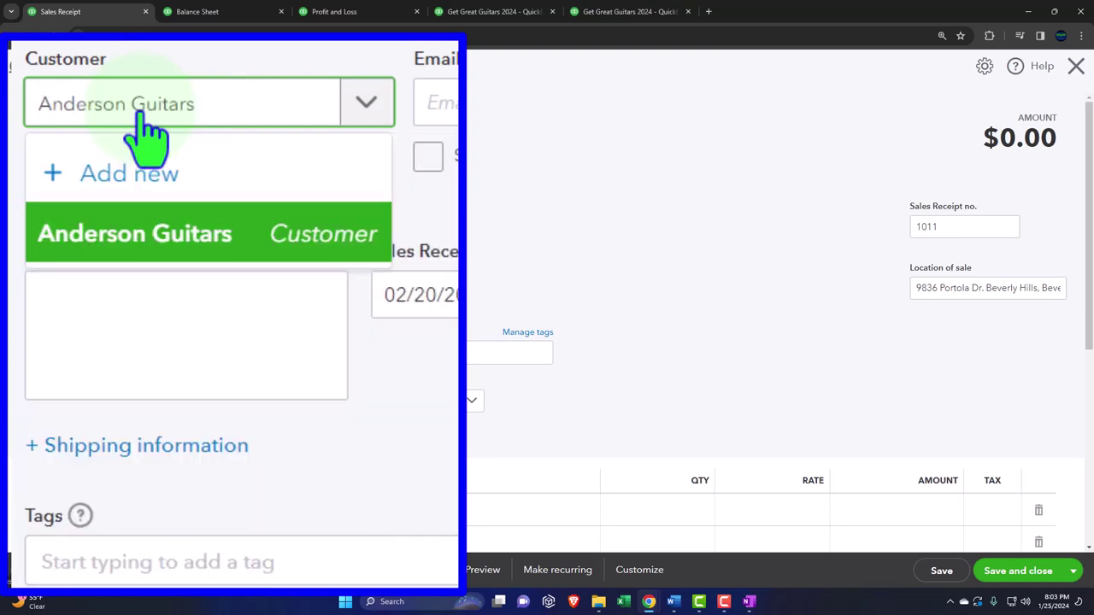
key("Return")
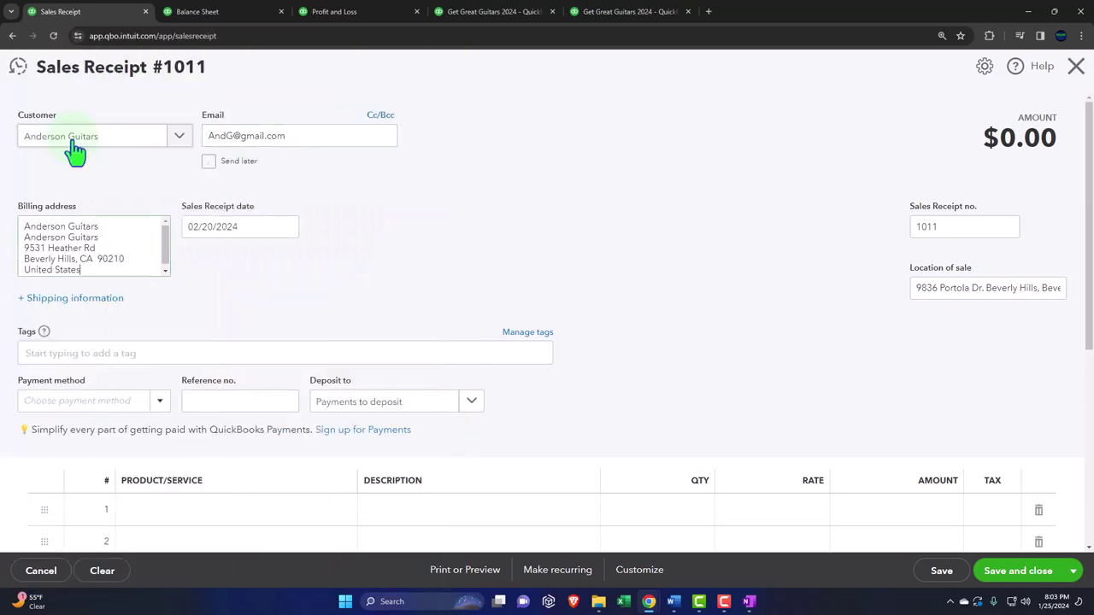
key("Tab")
key("Tab")
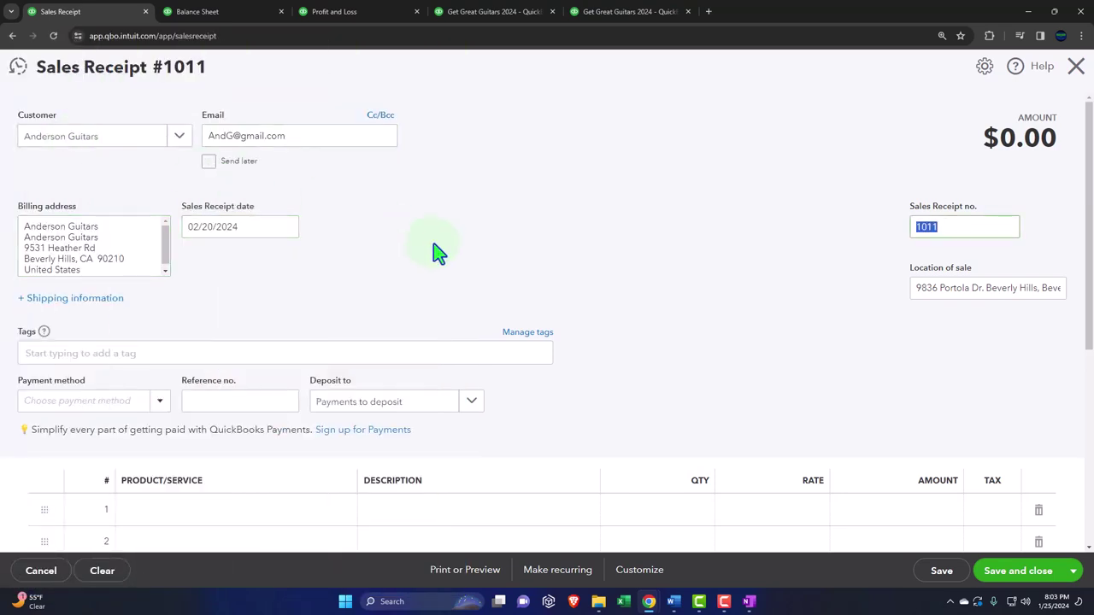
- Set the sales receipt's payment method to Check and keep Payments to deposit as the deposit account
scroll(434, 251, "down", 2)
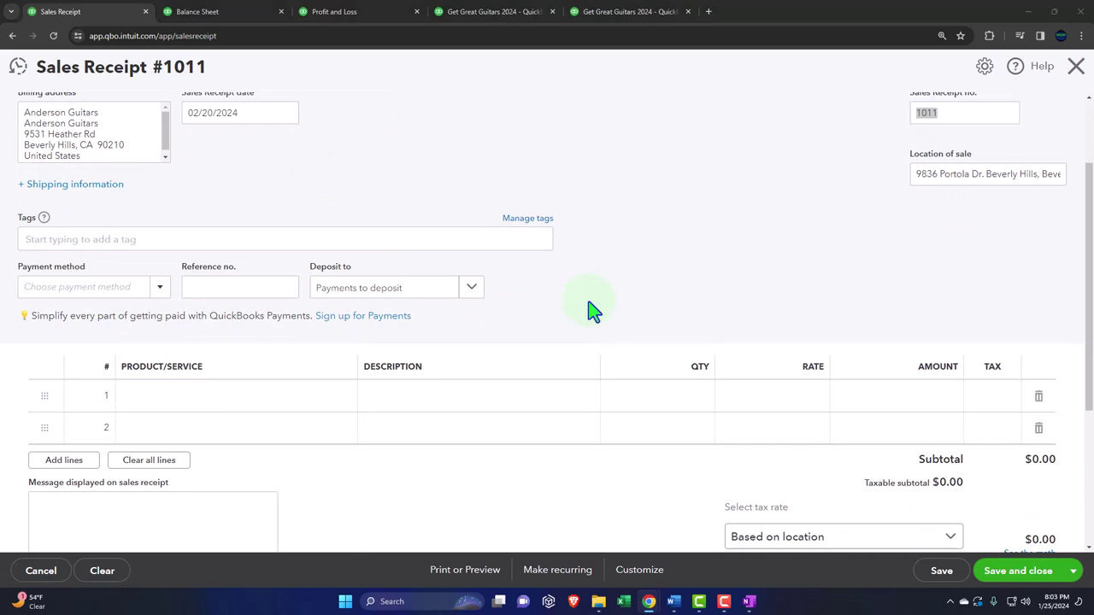
scroll(274, 400, "down", 1)
scroll(274, 399, "down", 1)
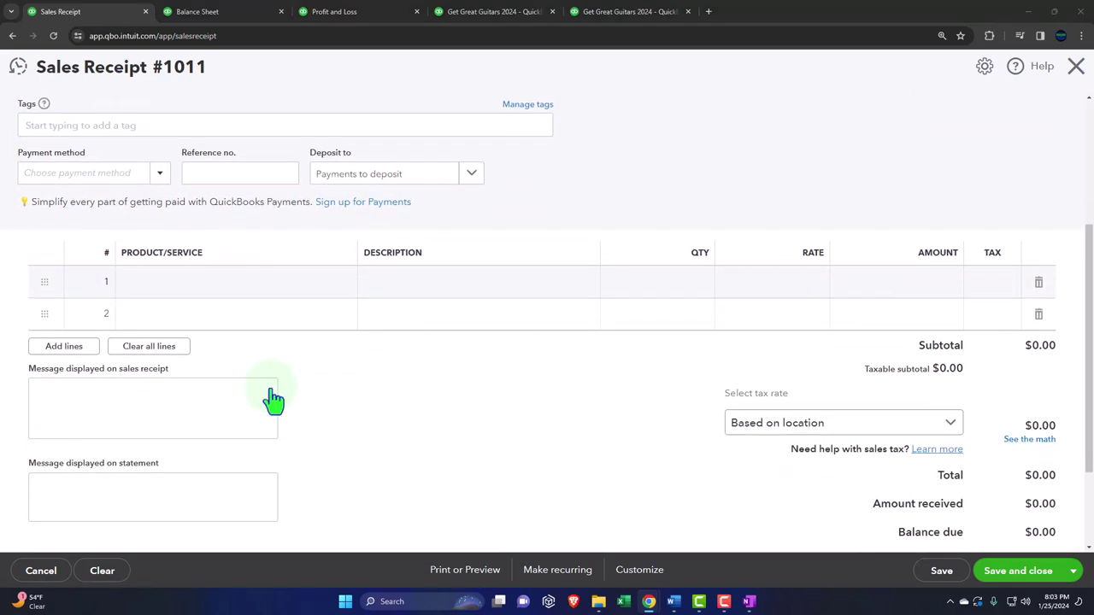
scroll(274, 398, "up", 2)
scroll(144, 299, "up", 2)
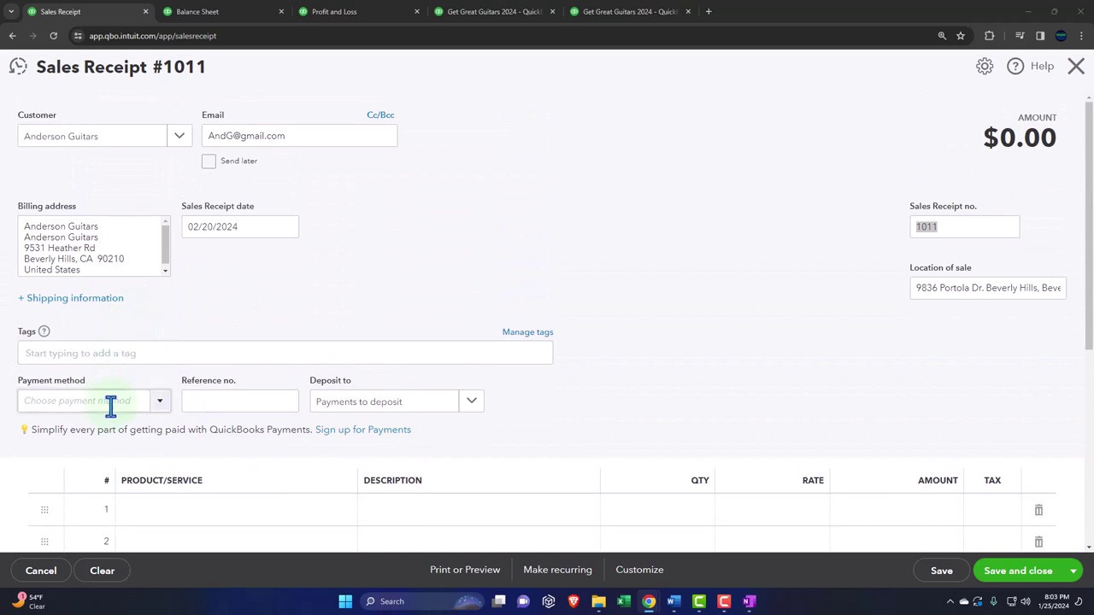
left_click(157, 405)
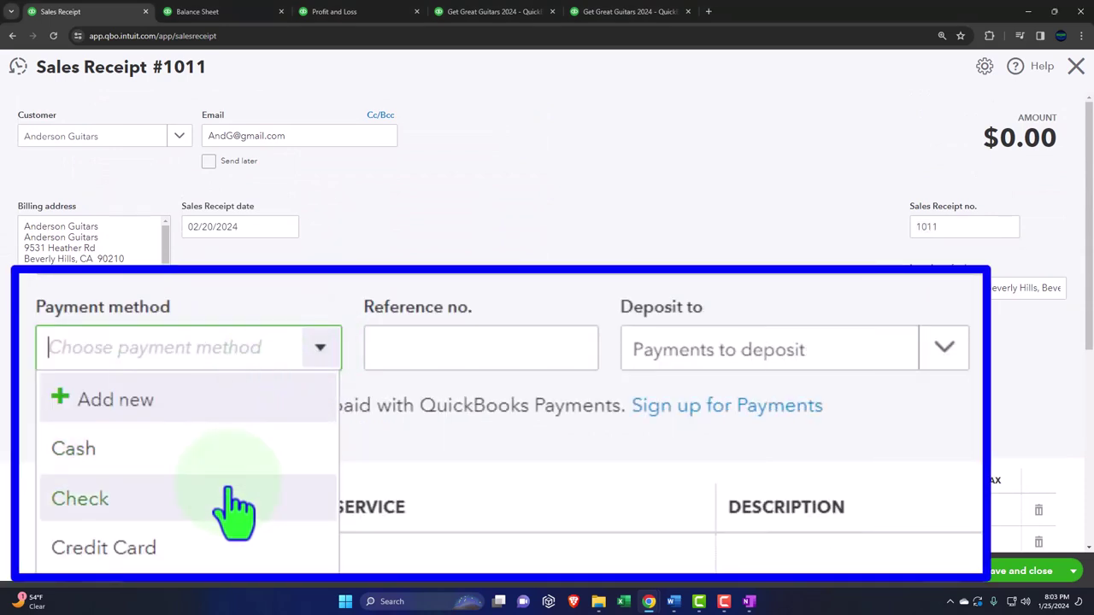
left_click(117, 475)
scroll(117, 471, "down", 1)
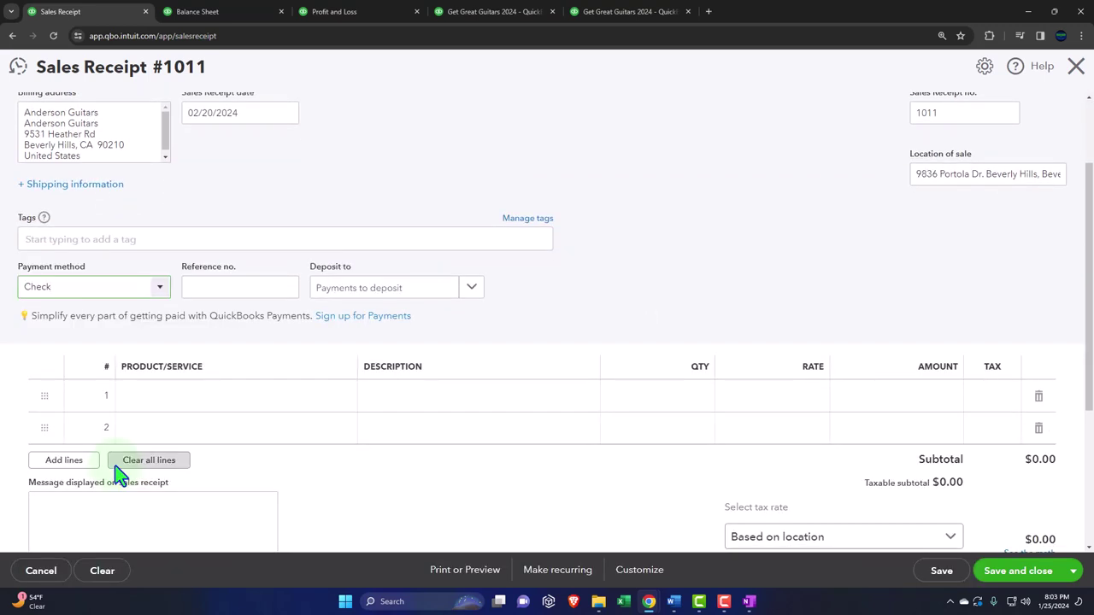
key("Tab")
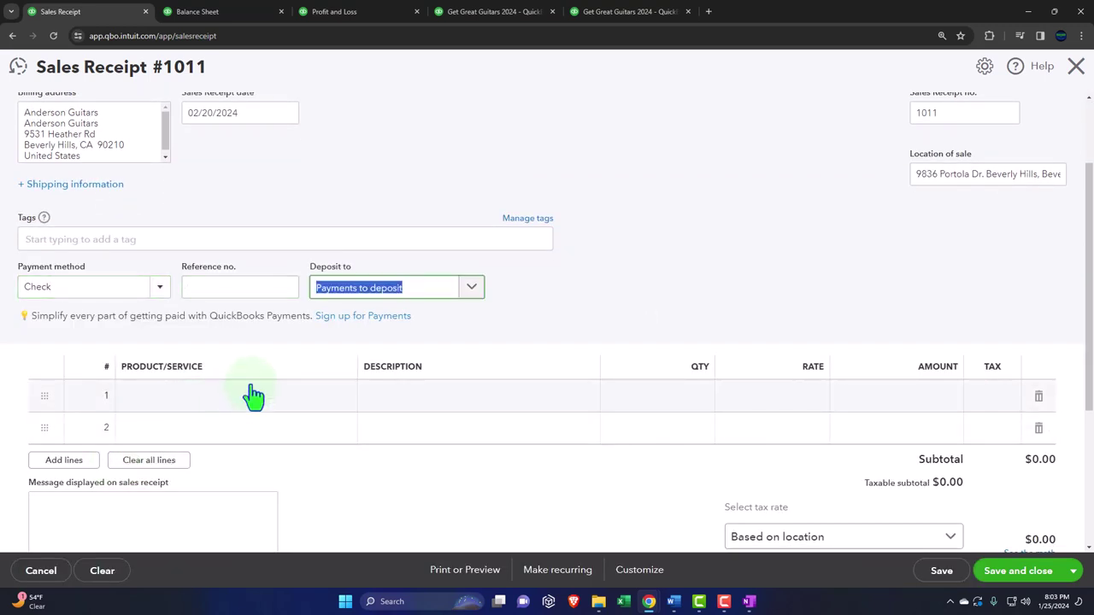
left_click(469, 295)
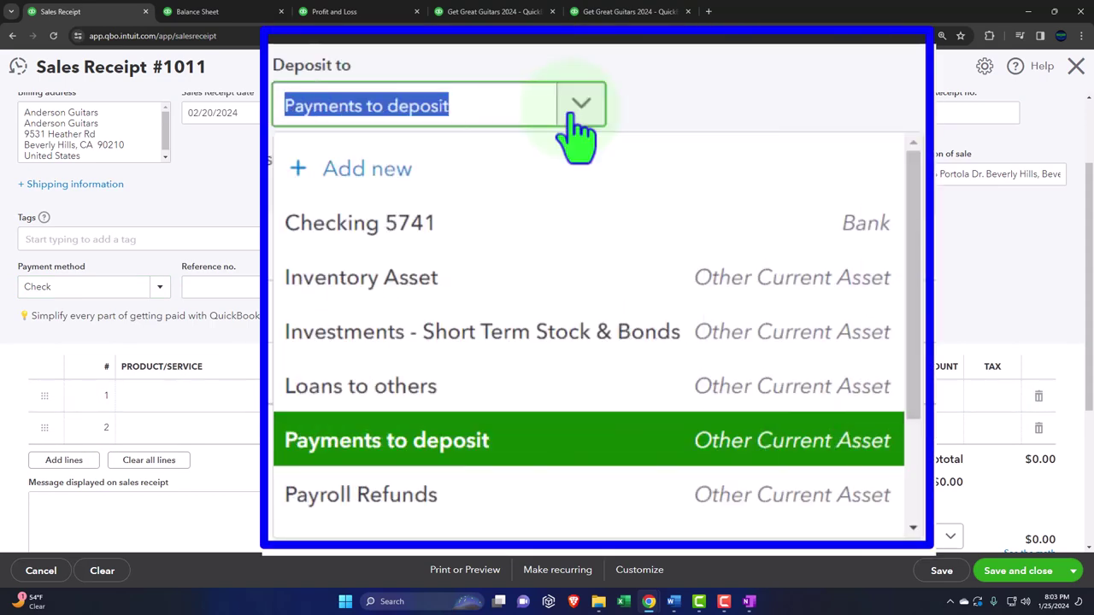
left_click(469, 295)
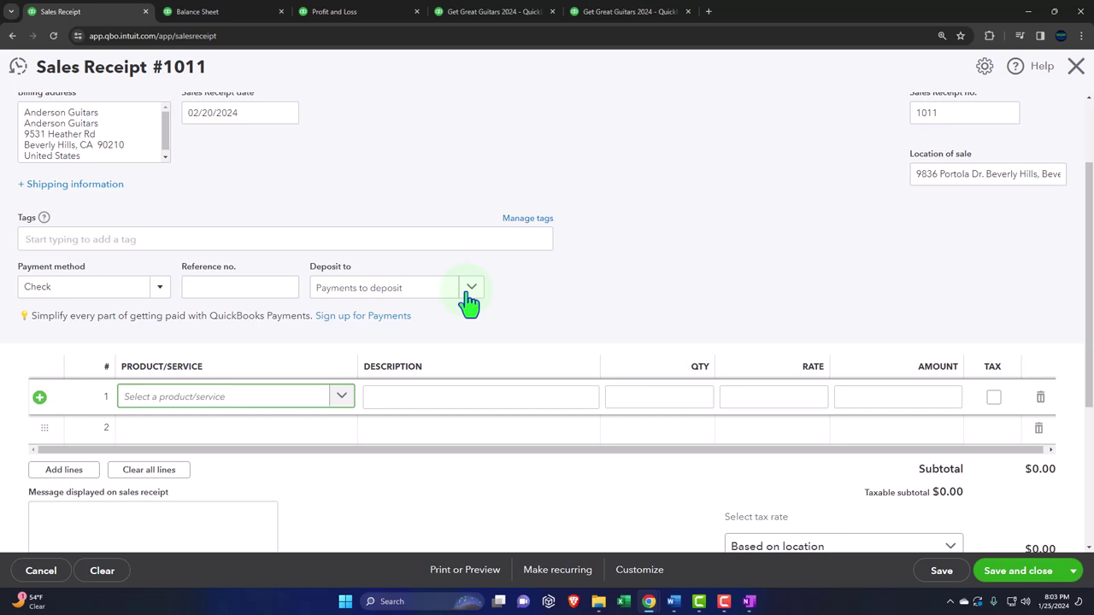
- Add the product DUK (Diamon Head Ukulele) with quantity 2 on the first line of the sales receipt
type("Du")
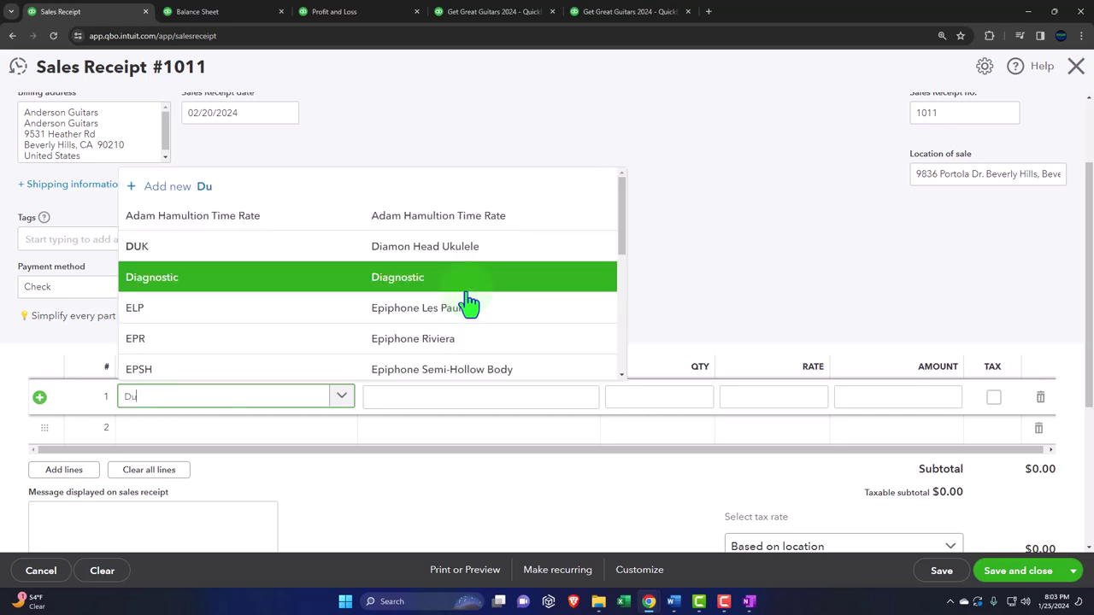
type("k")
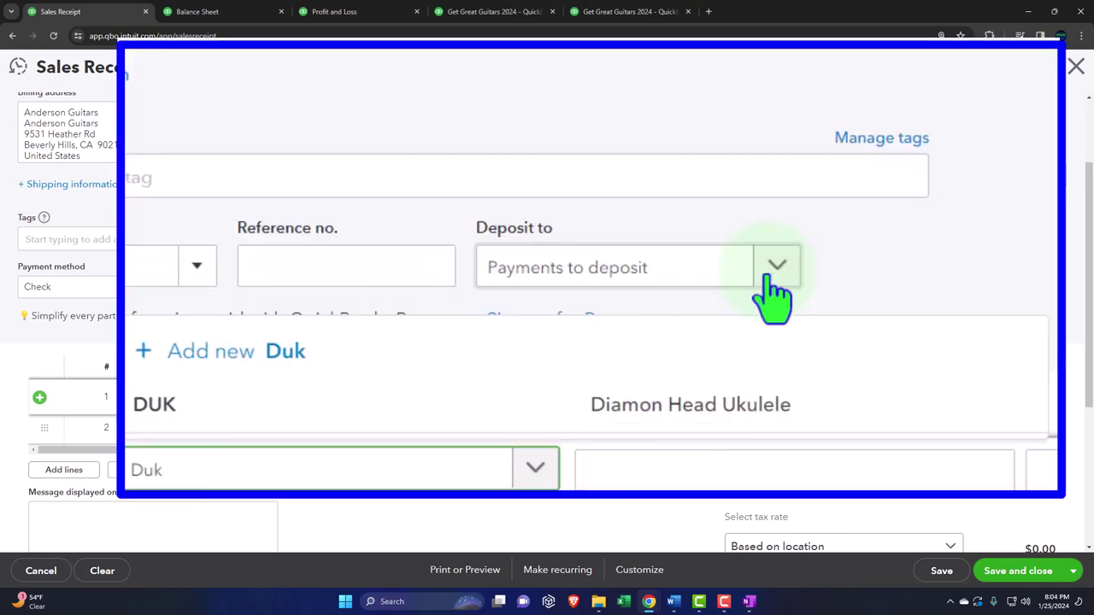
key("Down")
key("Tab")
key("Tab")
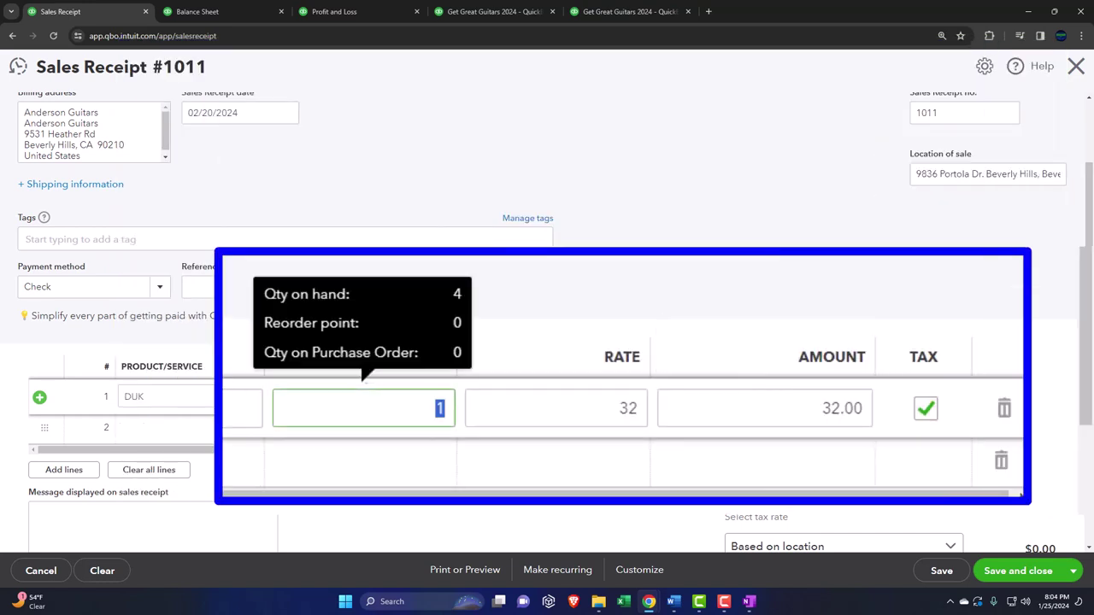
type("2")
key("Tab")
key("Tab")
key("Tab")
key("Tab")
key("Tab")
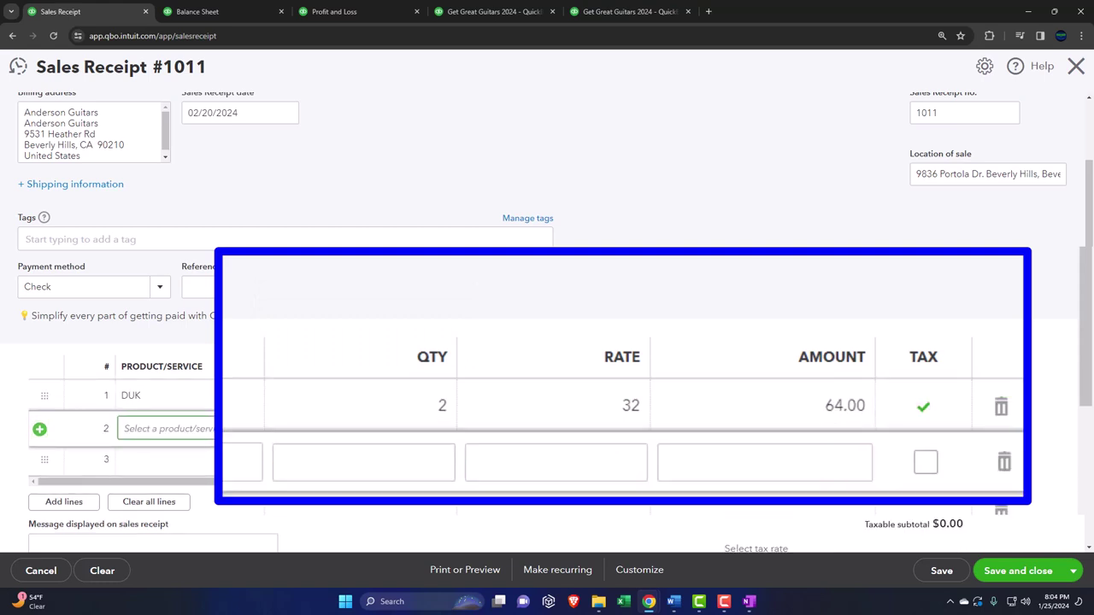
- Add the product EPR (Epiphone Riviera) with quantity 3 on the second line of the sales receipt
type("p")
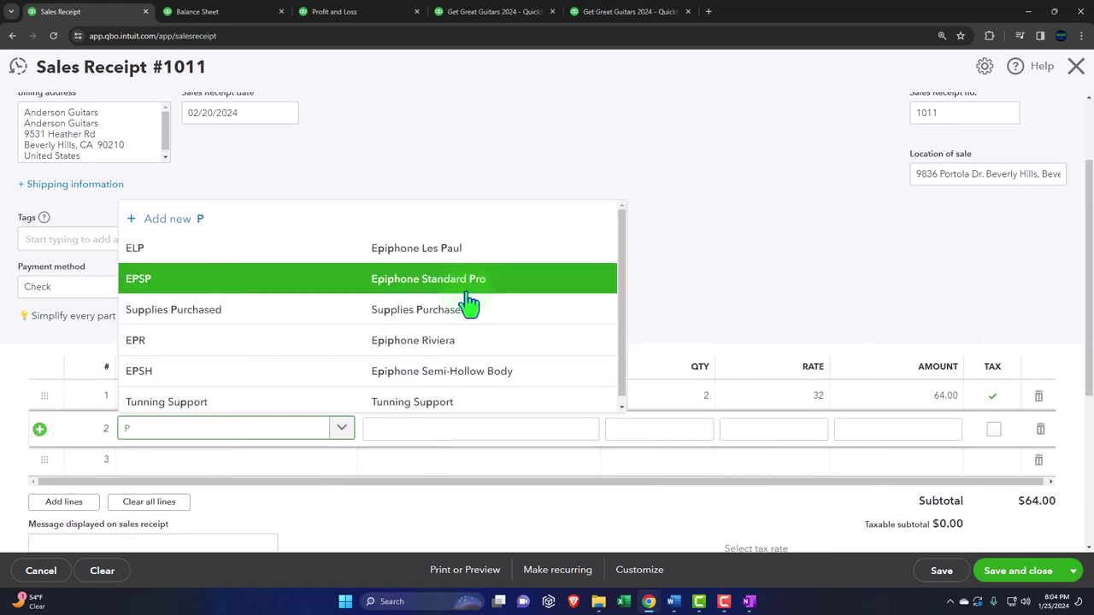
type("EPR")
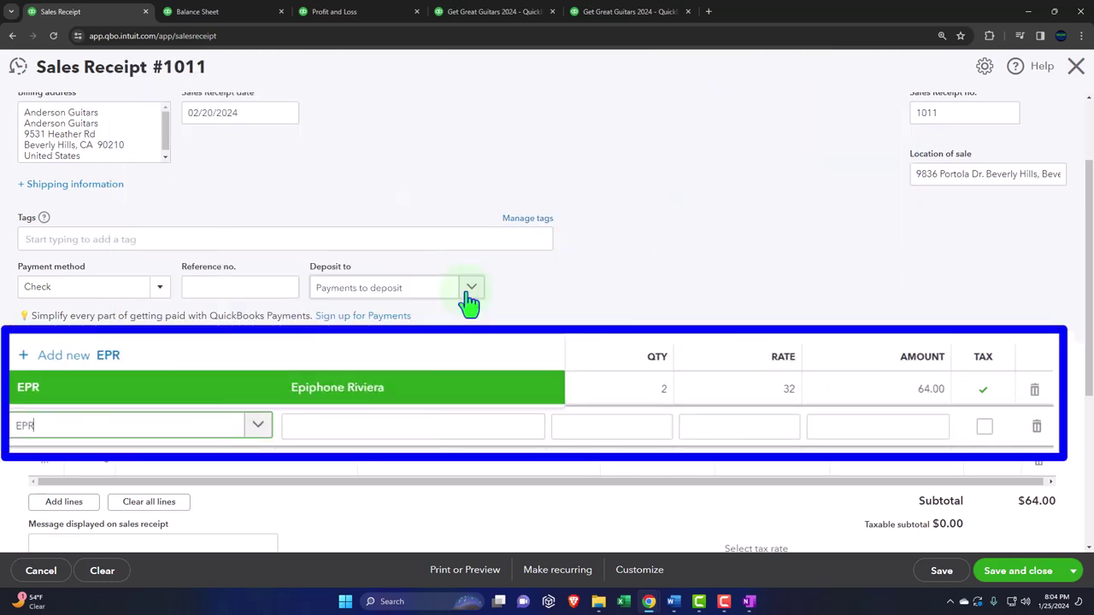
key("Tab")
key("Tab")
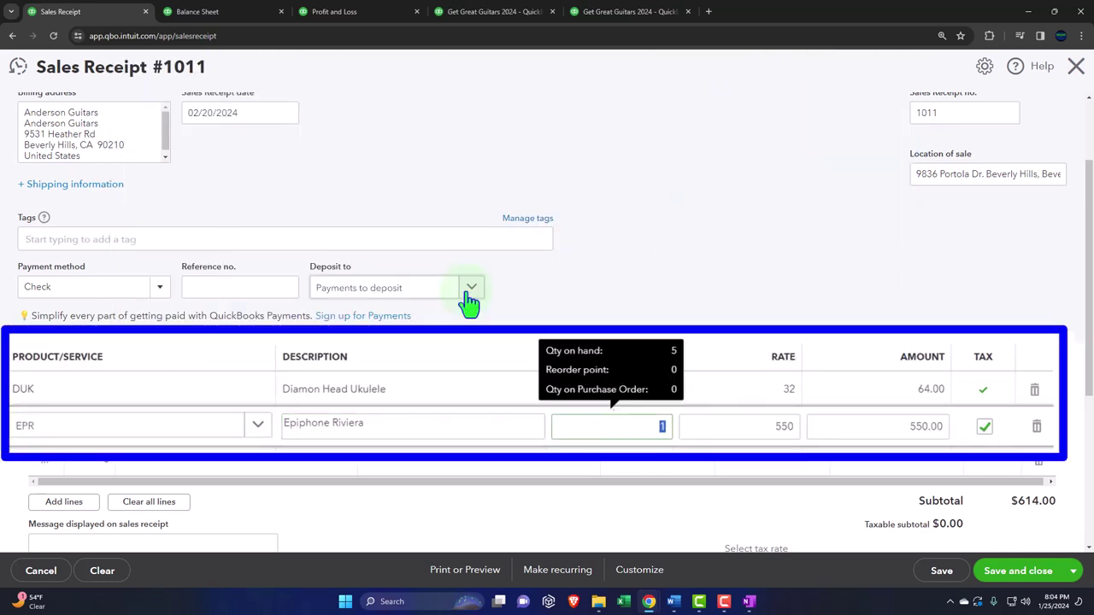
type("3")
key("Tab")
key("Tab")
key("Tab")
key("Tab")
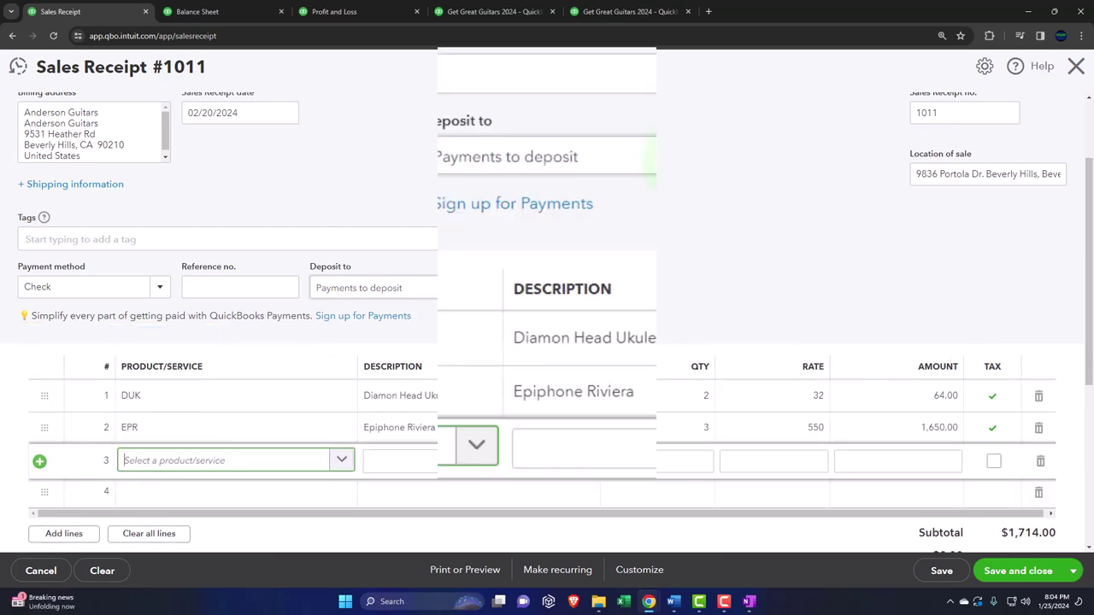
type("Giuse")
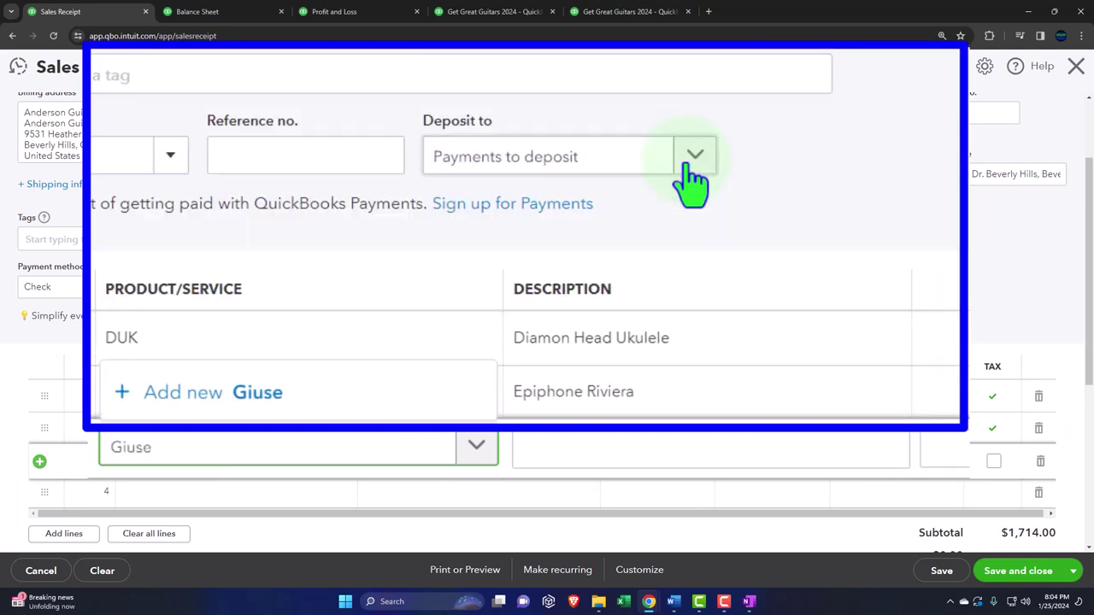
key("BackSpace")
key("BackSpace")
key("BackSpace")
key("BackSpace")
key("BackSpace")
- Add the product GIUSA (Gibson USA) with quantity 1 on the third line of the sales receipt
type("G")
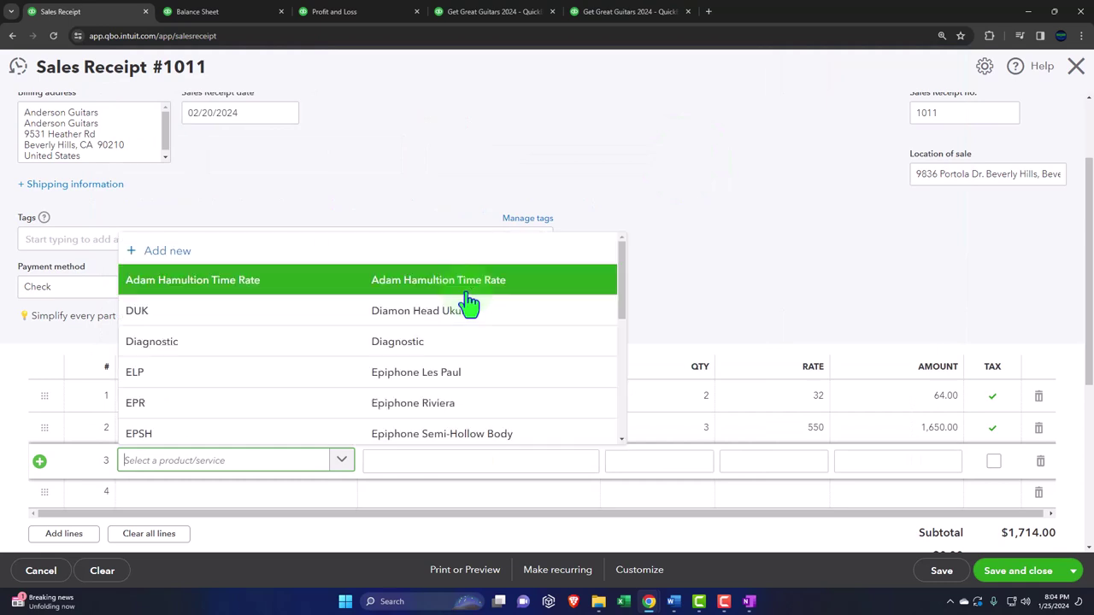
type("I")
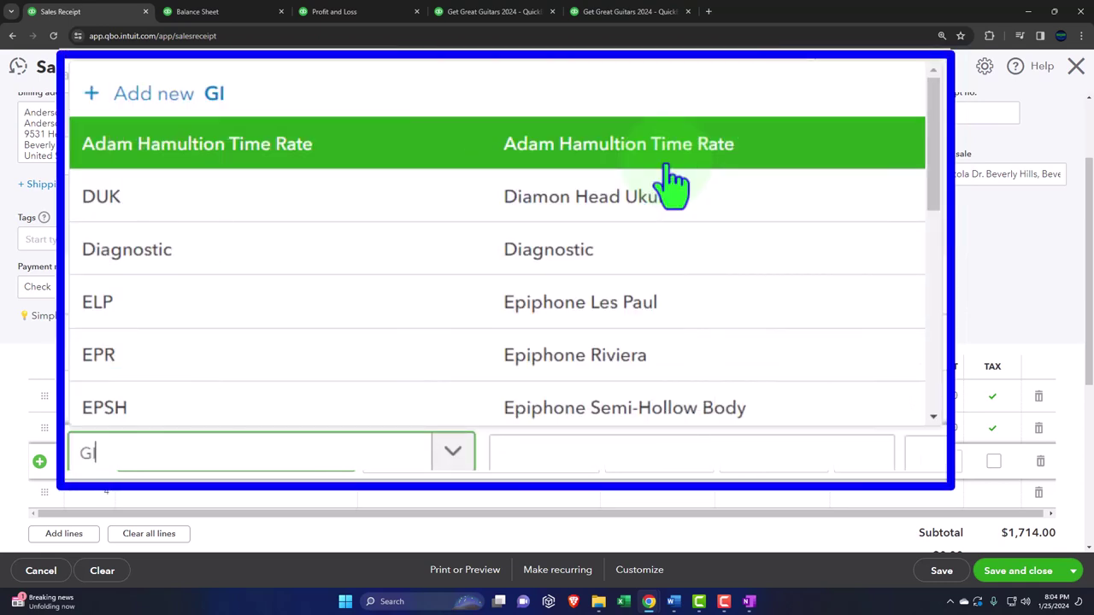
left_click(217, 346)
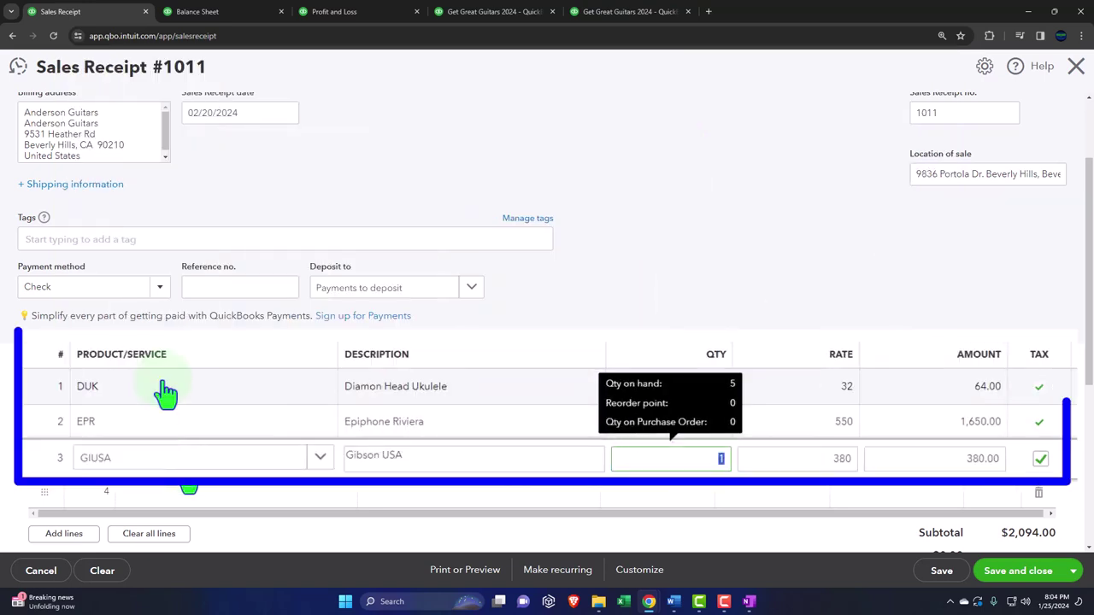
key("Tab")
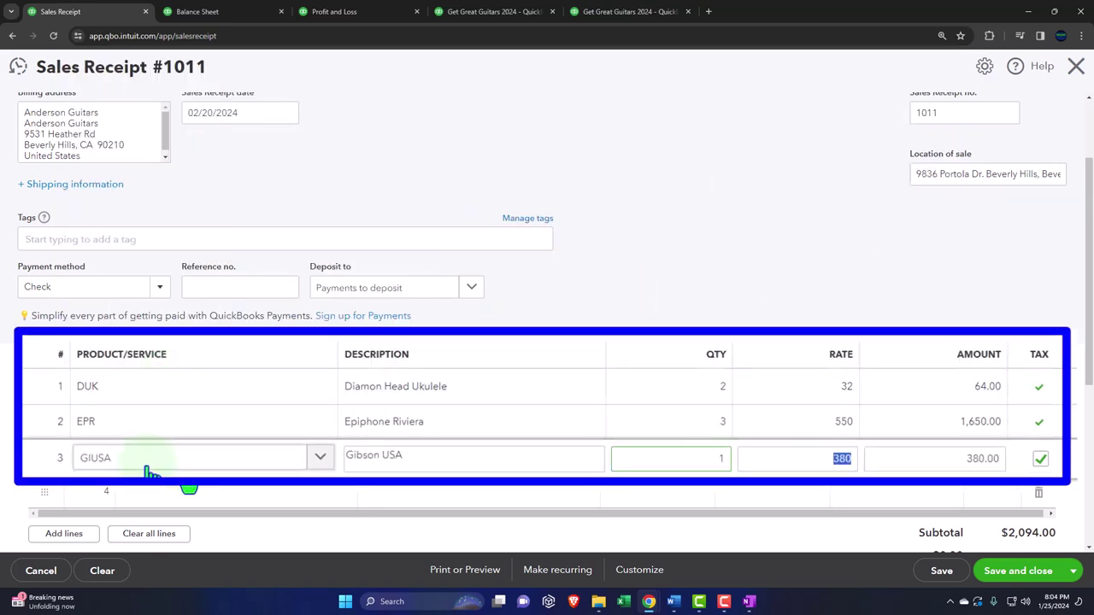
key("Tab")
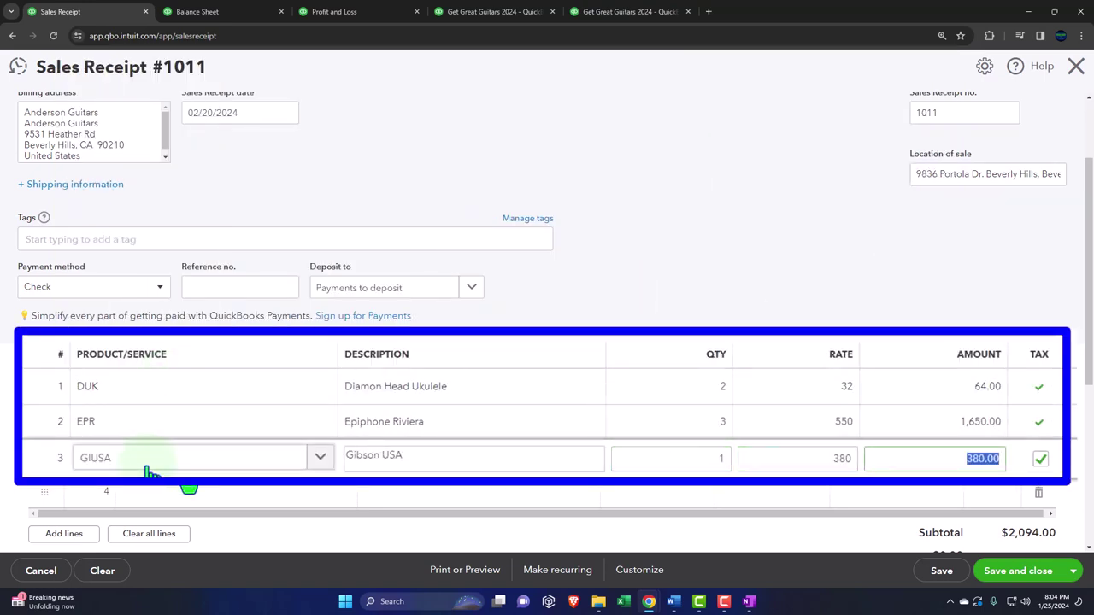
key("Tab")
key("Tab")
- Set the sales receipt's tax rate to the custom Example State Tax of 5%
scroll(505, 368, "down", 2)
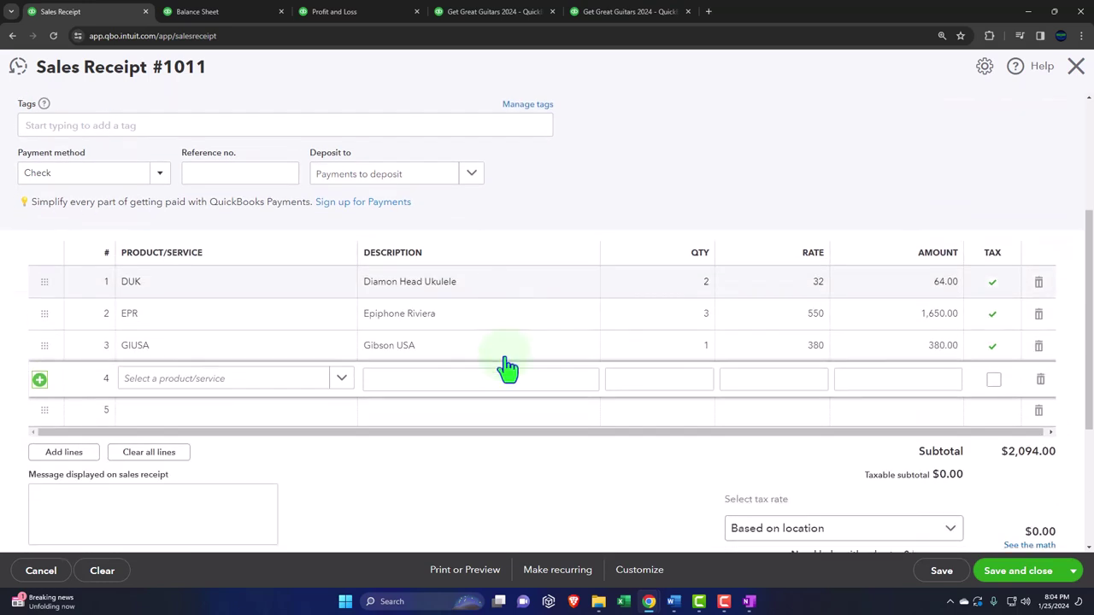
scroll(507, 369, "down", 1)
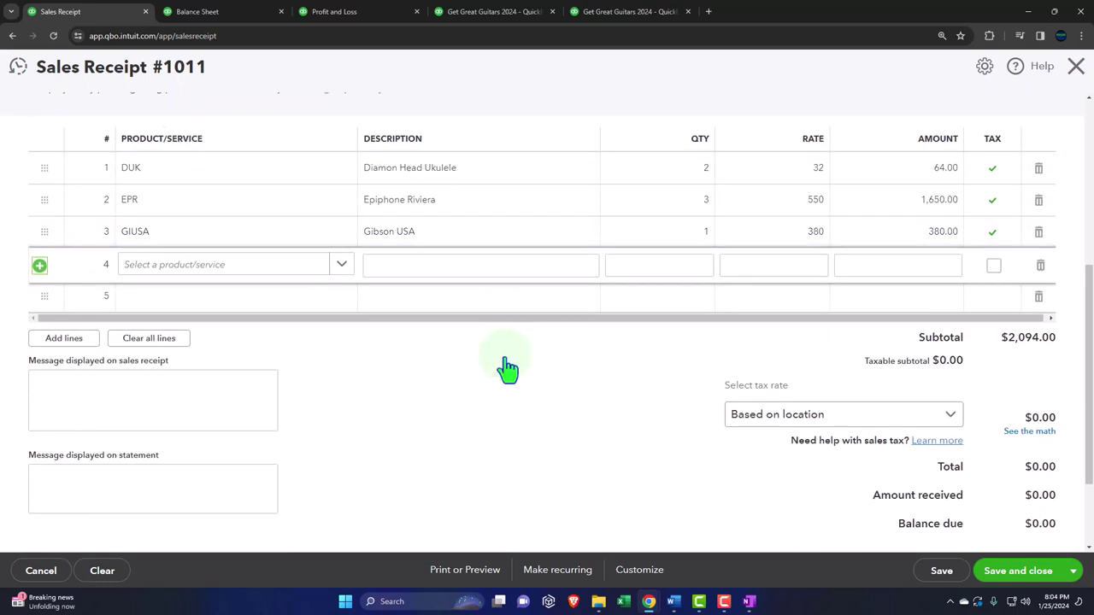
scroll(507, 368, "down", 1)
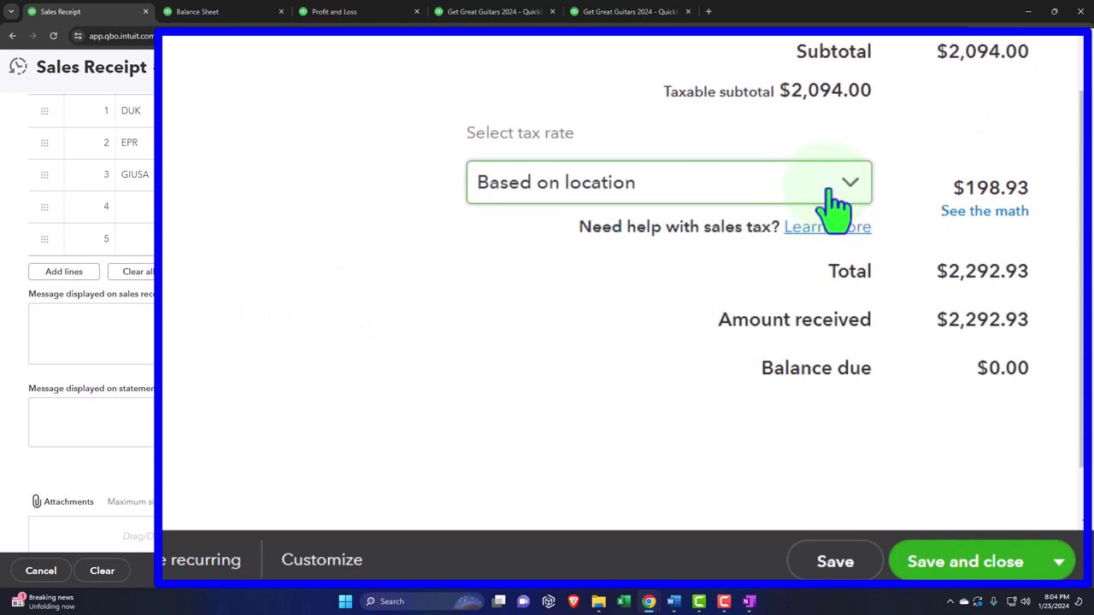
left_click(837, 204)
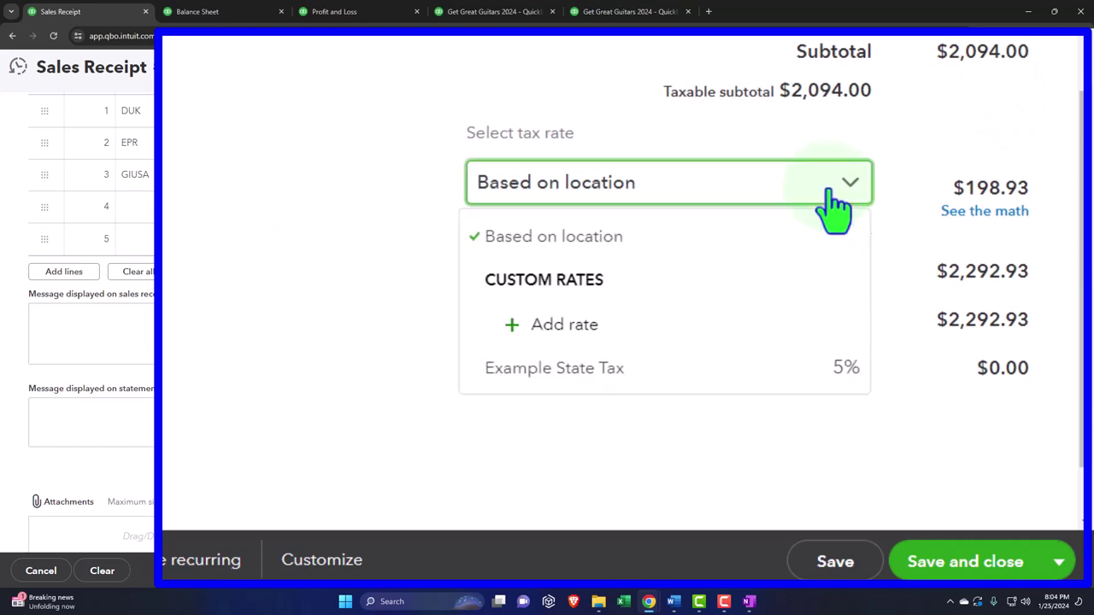
left_click(712, 370)
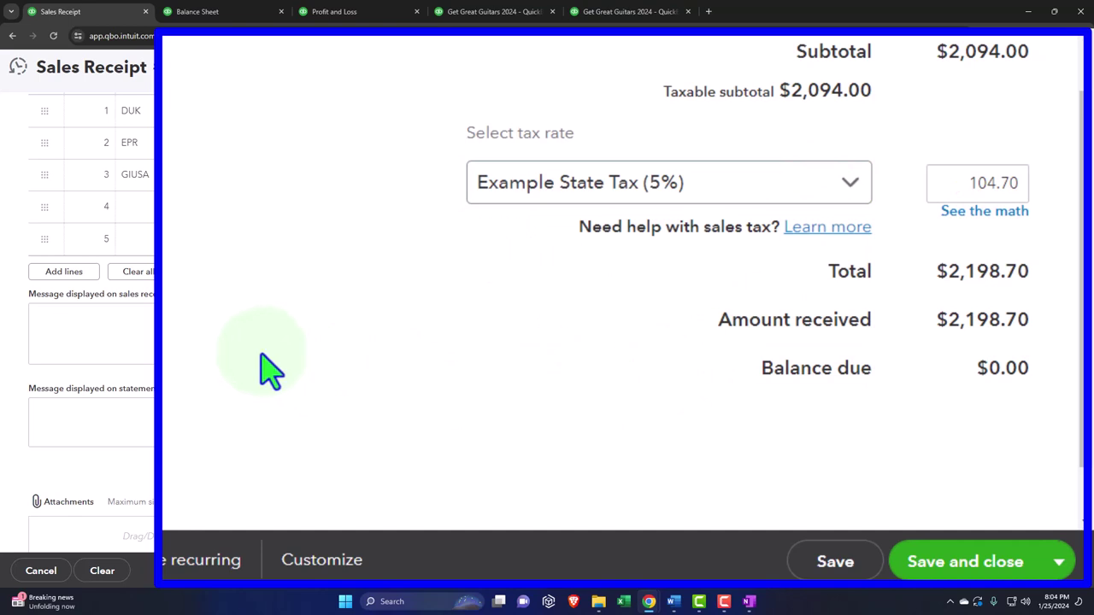
- Review the lines and totals of the Anderson Guitars sales receipt, and save and close it
scroll(229, 393, "up", 2)
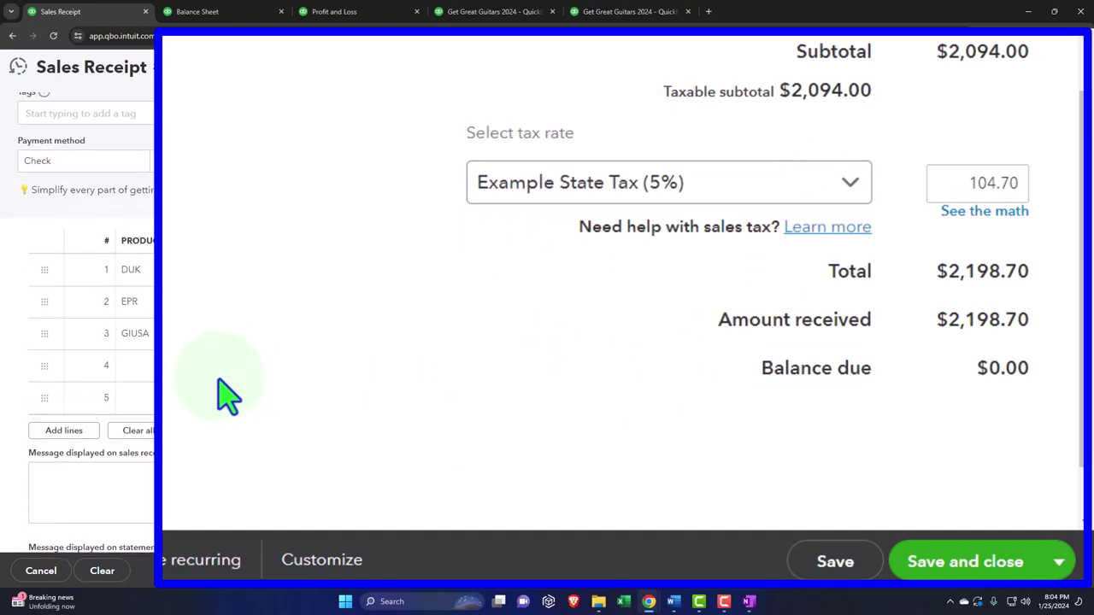
scroll(364, 202, "down", 2)
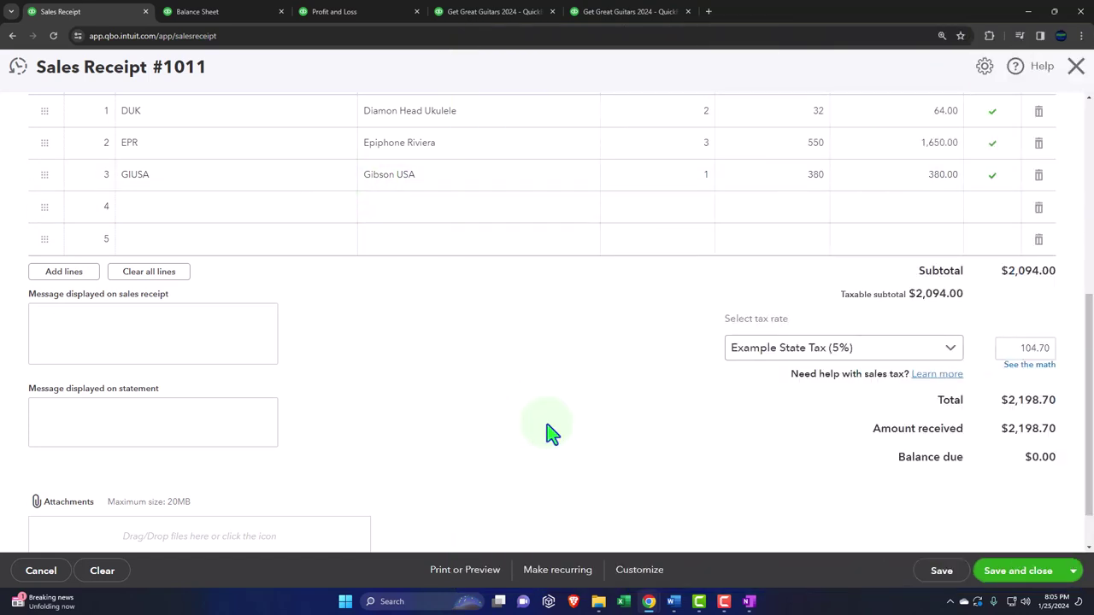
scroll(551, 433, "down", 2)
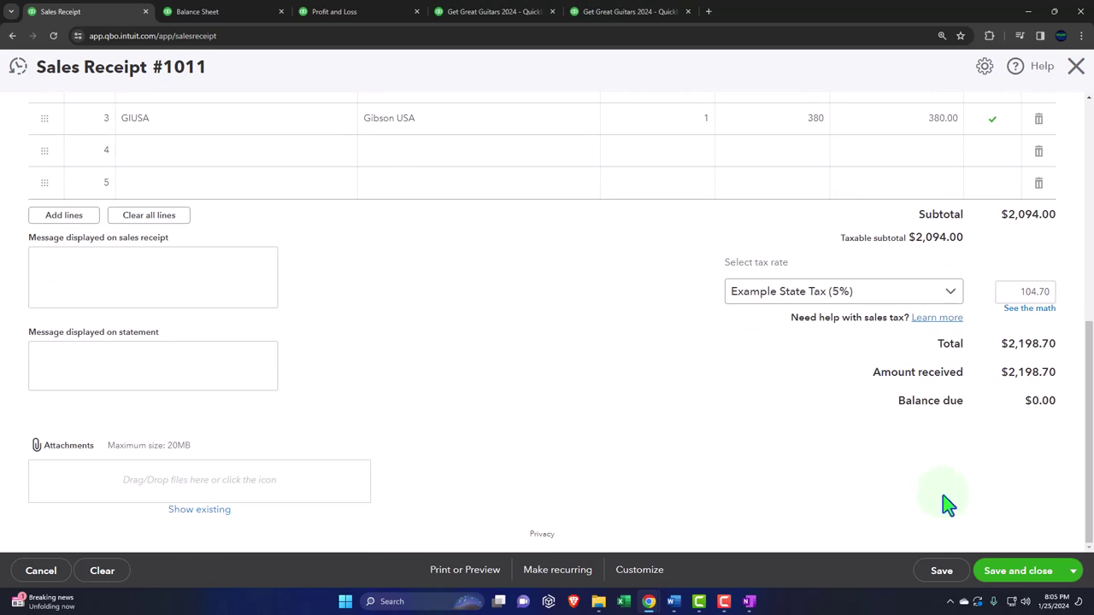
left_click(992, 577)
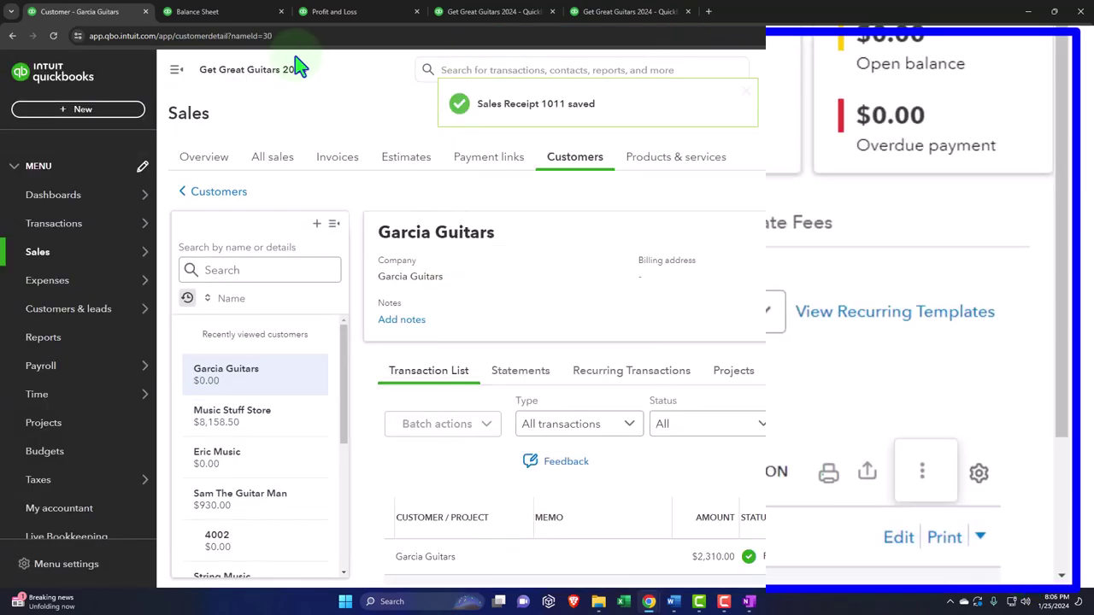
- Rerun the Balance Sheet, examine the transactions behind February's Payments to deposit amount, and return to the report
scroll(336, 232, "up", 4)
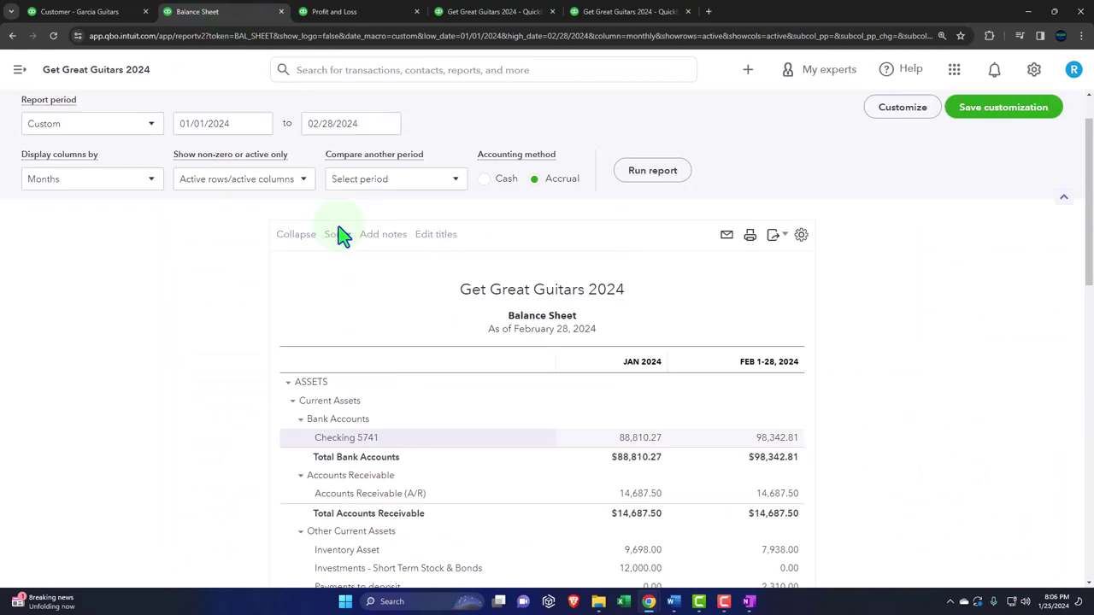
left_click(653, 234)
scroll(101, 474, "down", 2)
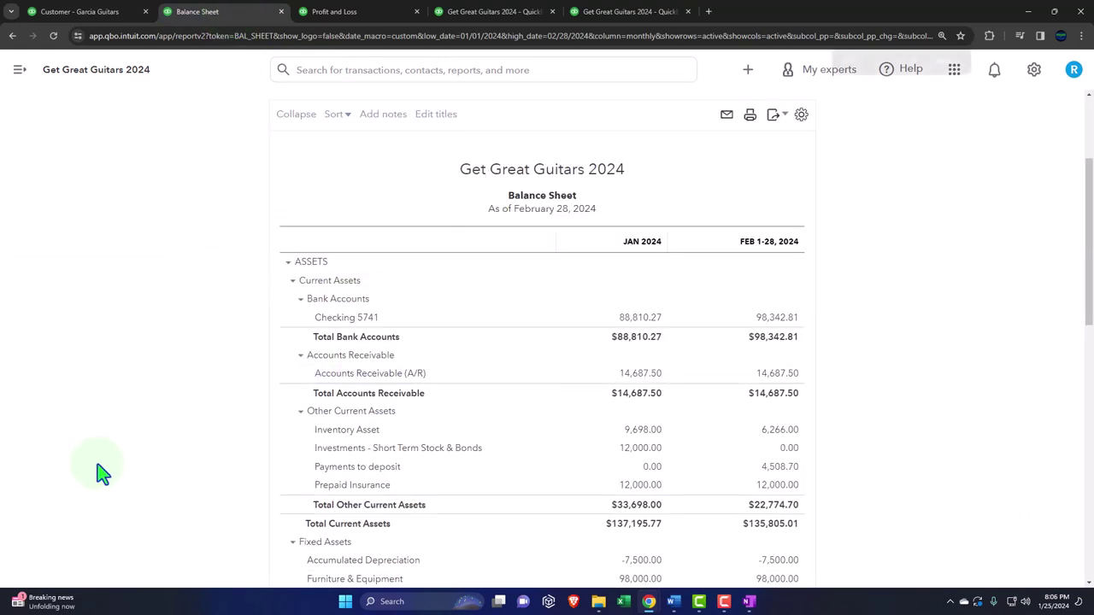
key("ctrl+plus")
scroll(98, 470, "down", 2)
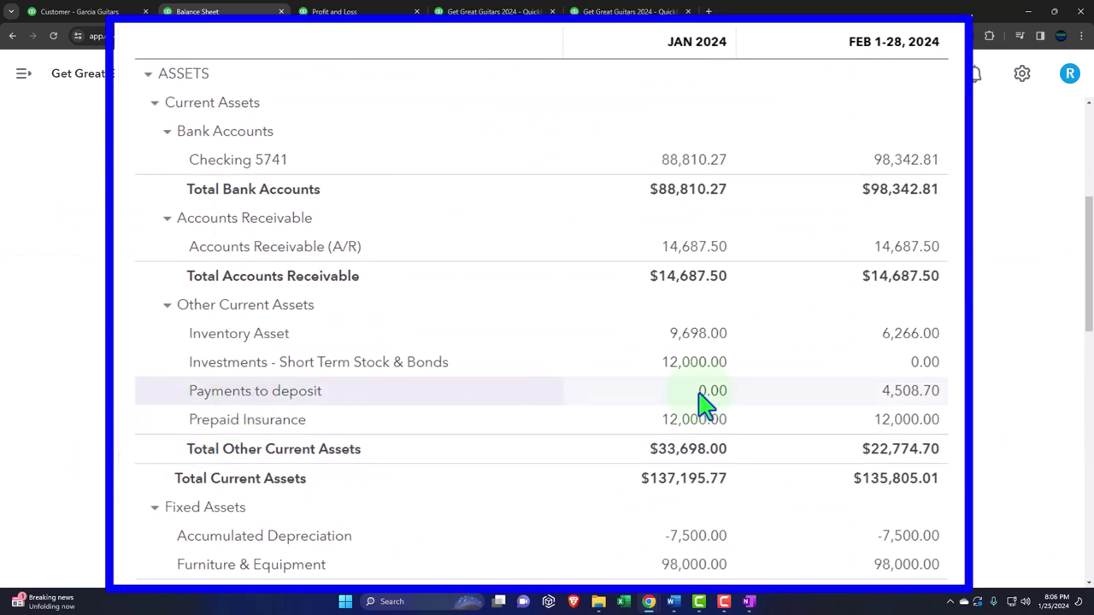
left_click(903, 394)
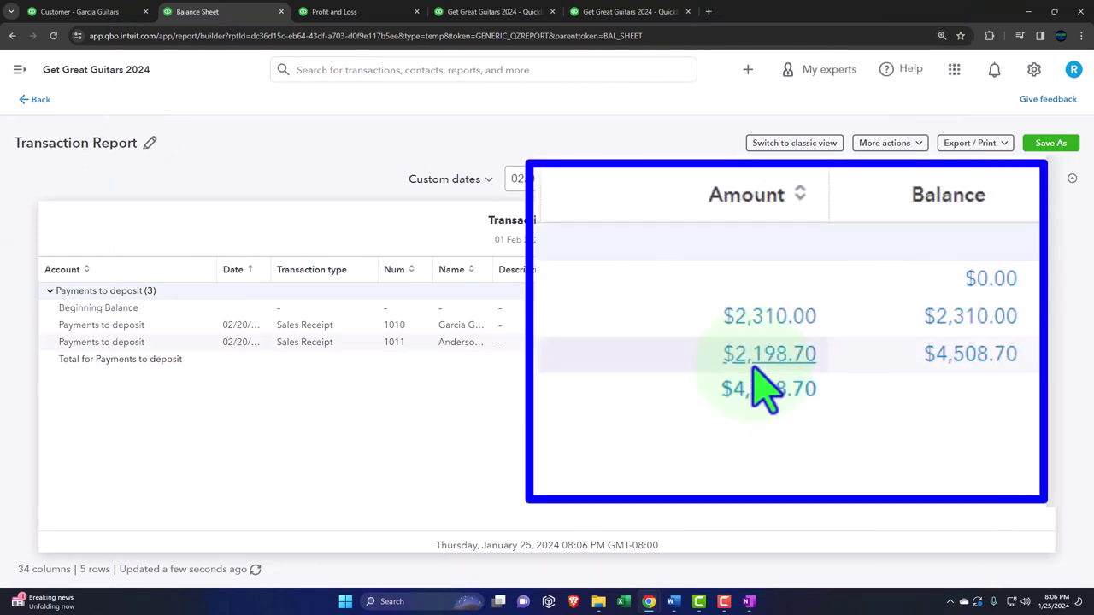
left_click(36, 100)
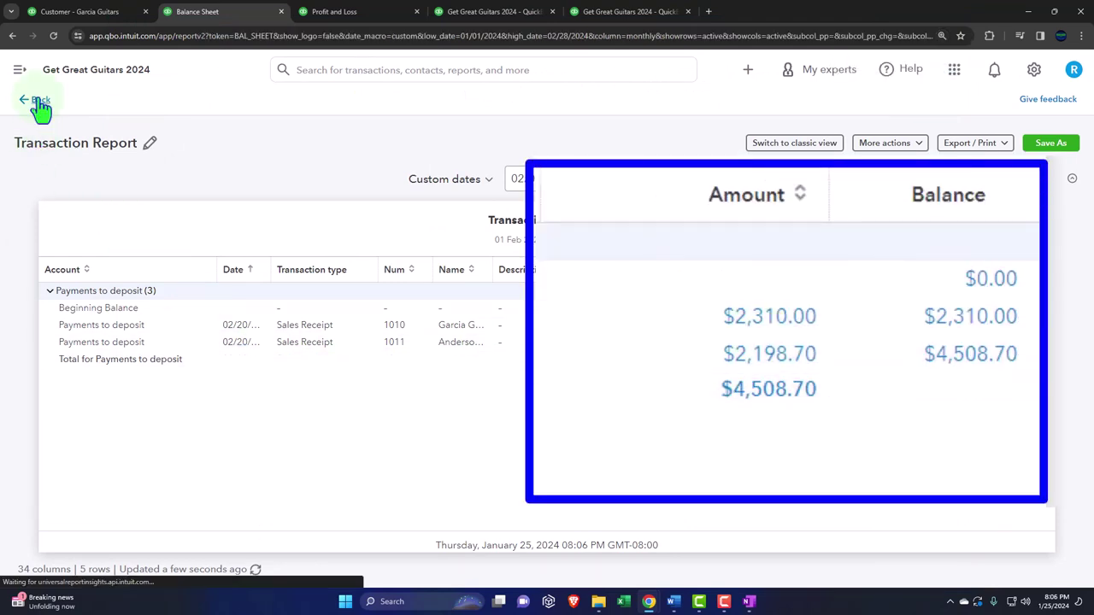
- View the transactions behind February's Sales of Product Income in the Profit and Loss report, and return to the report
left_click(337, 12)
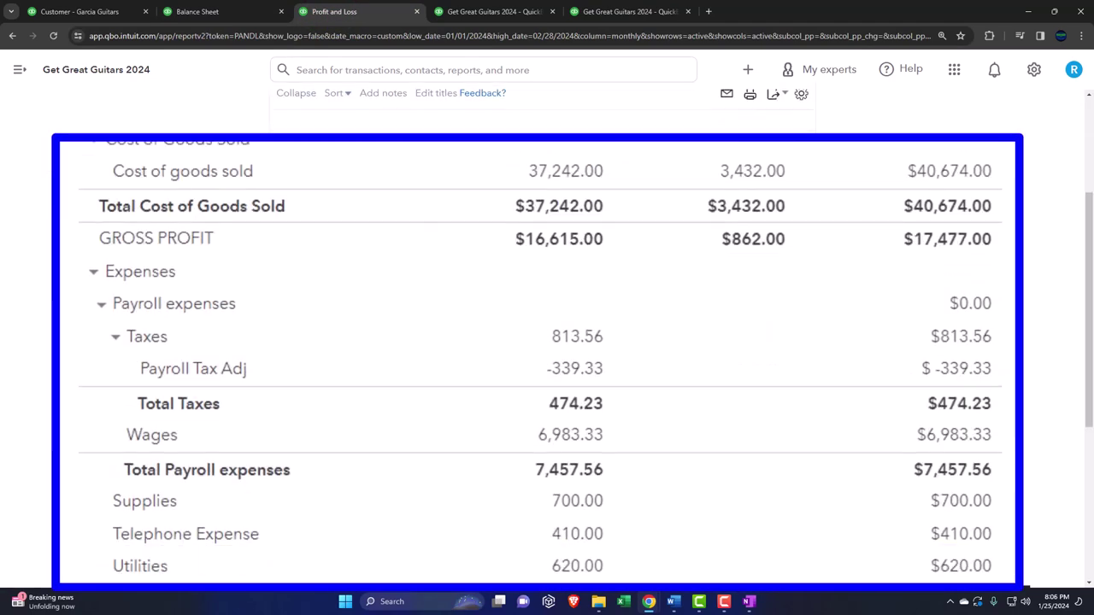
scroll(667, 252, "down", 1)
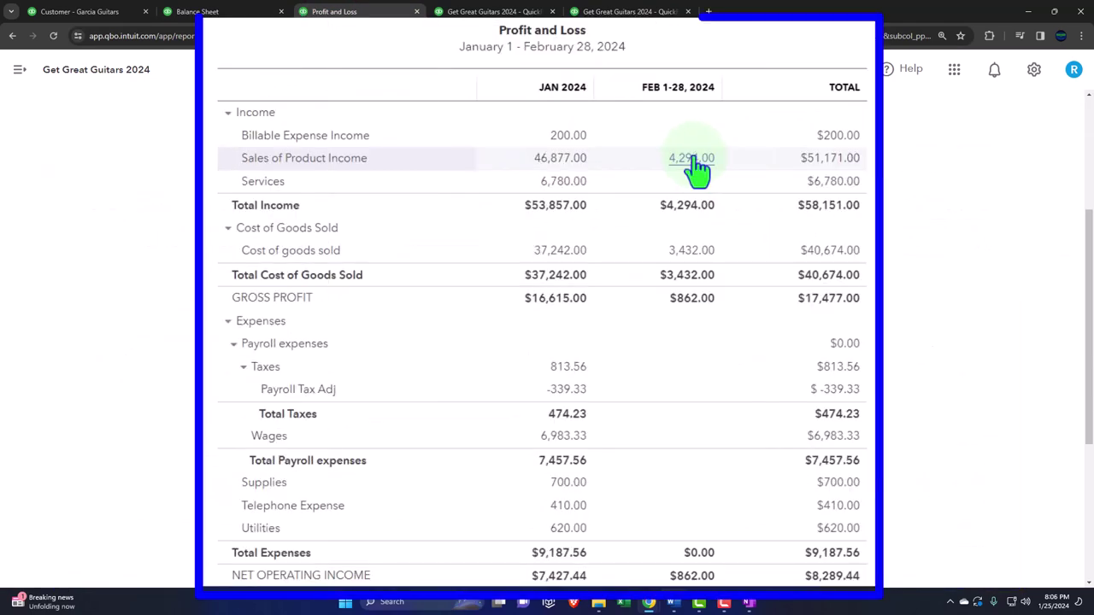
left_click(665, 248)
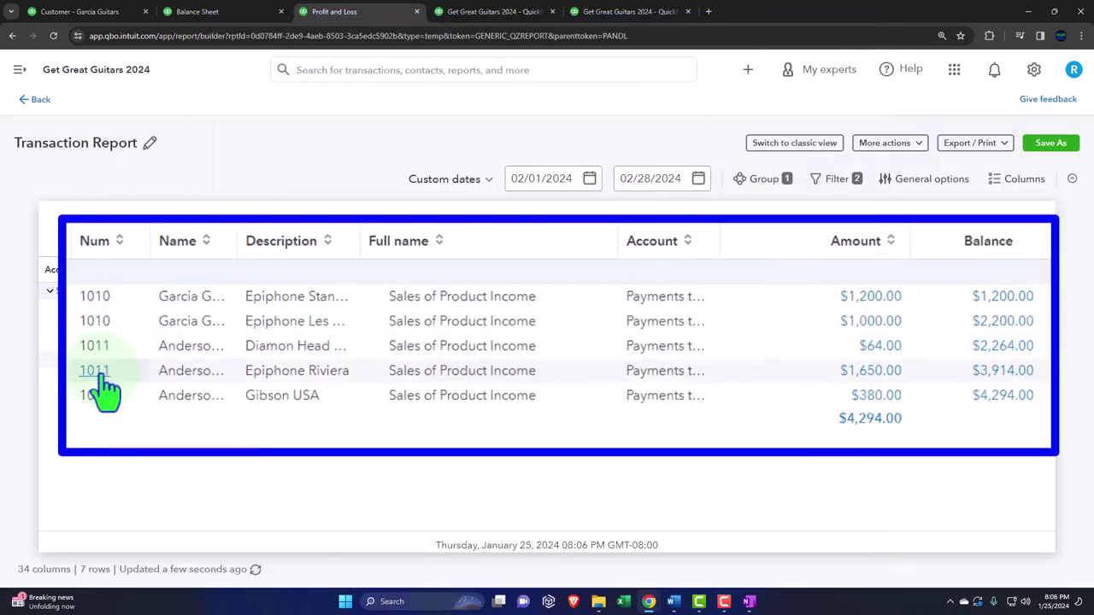
left_click(37, 102)
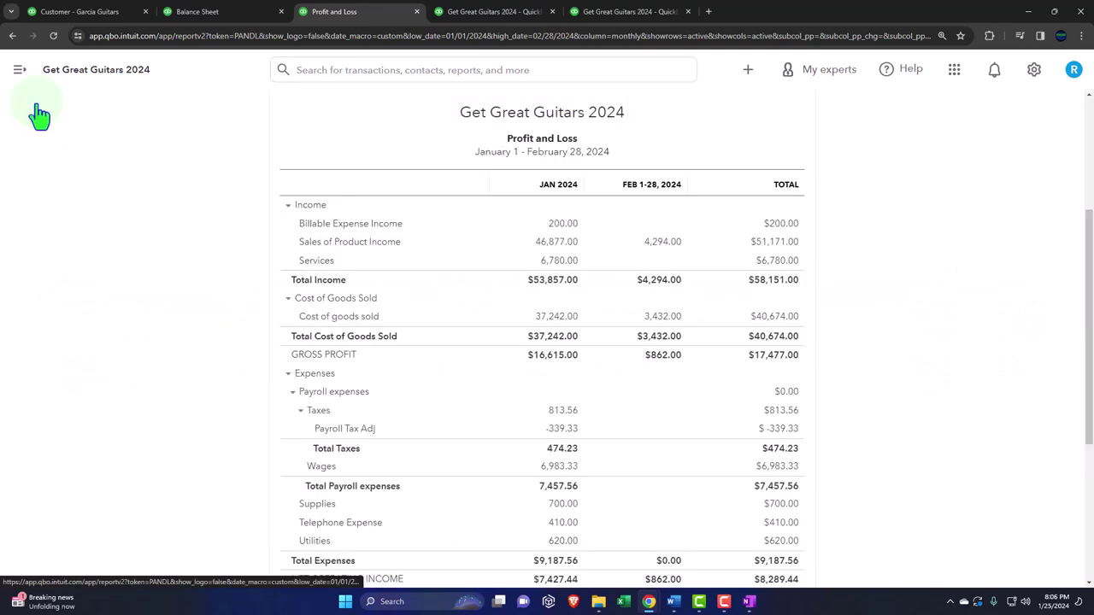
- Examine the sales tax payable accounts under Other Current Liabilities in the Balance Sheet, comparing January with February
left_click(226, 18)
scroll(214, 336, "down", 5)
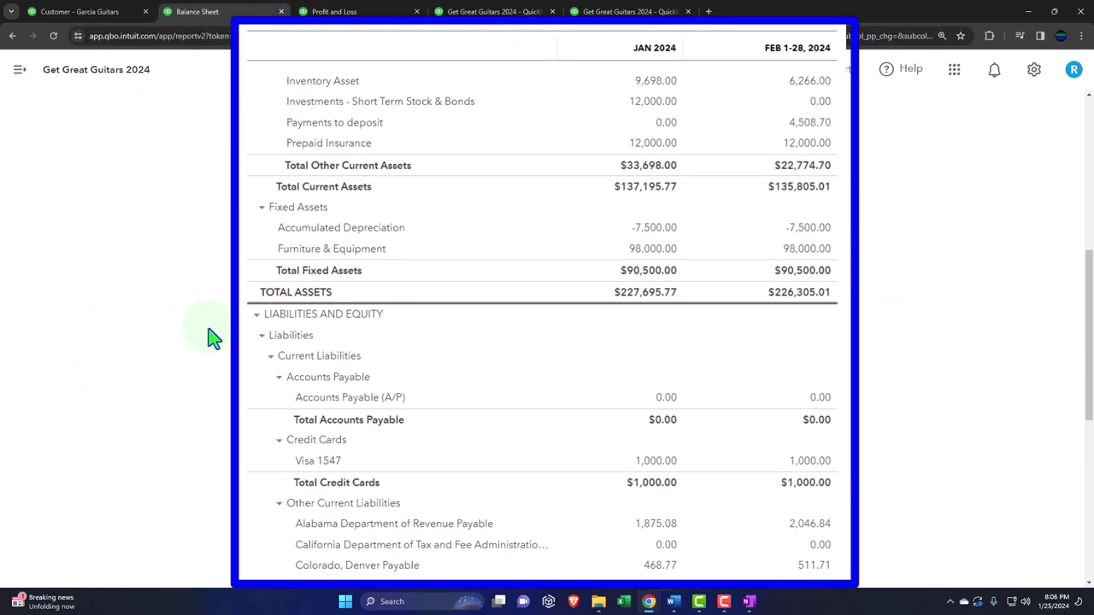
key("ctrl+plus")
scroll(190, 336, "down", 3)
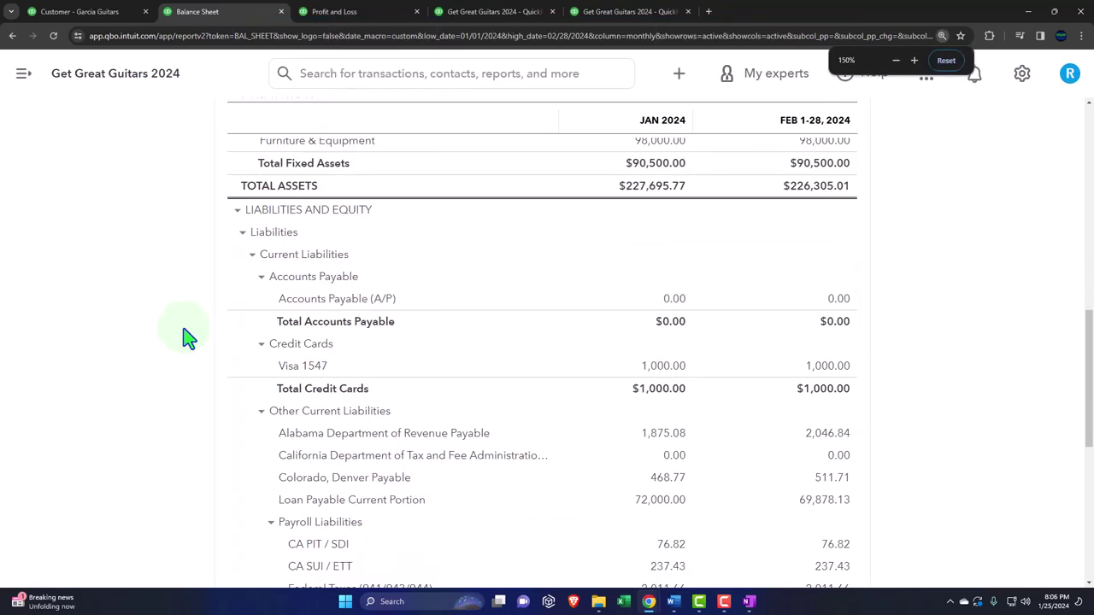
scroll(132, 295, "down", 3)
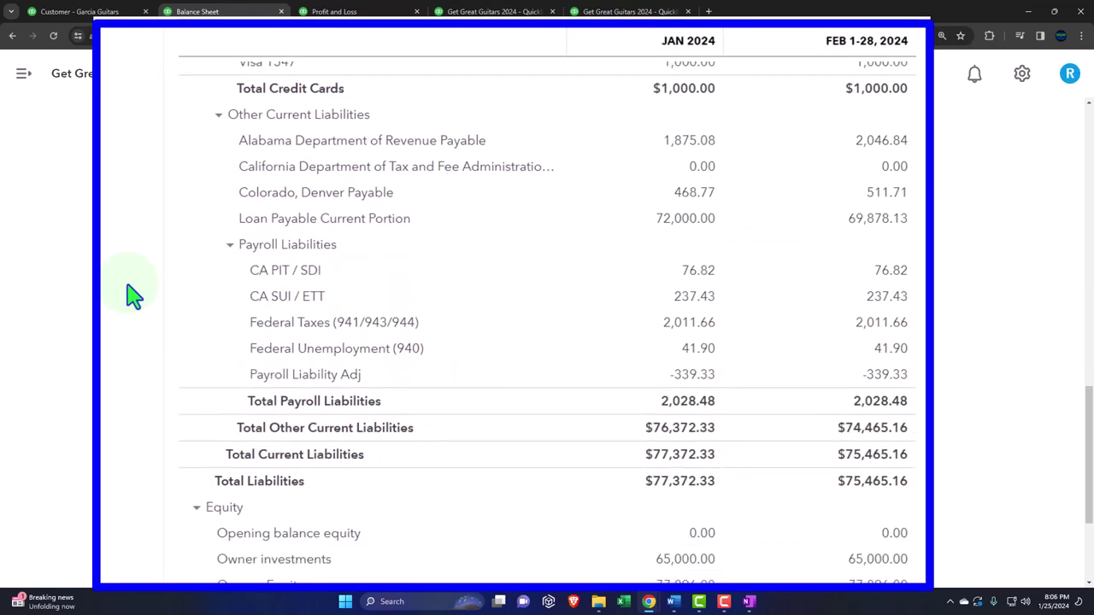
scroll(133, 295, "up", 2)
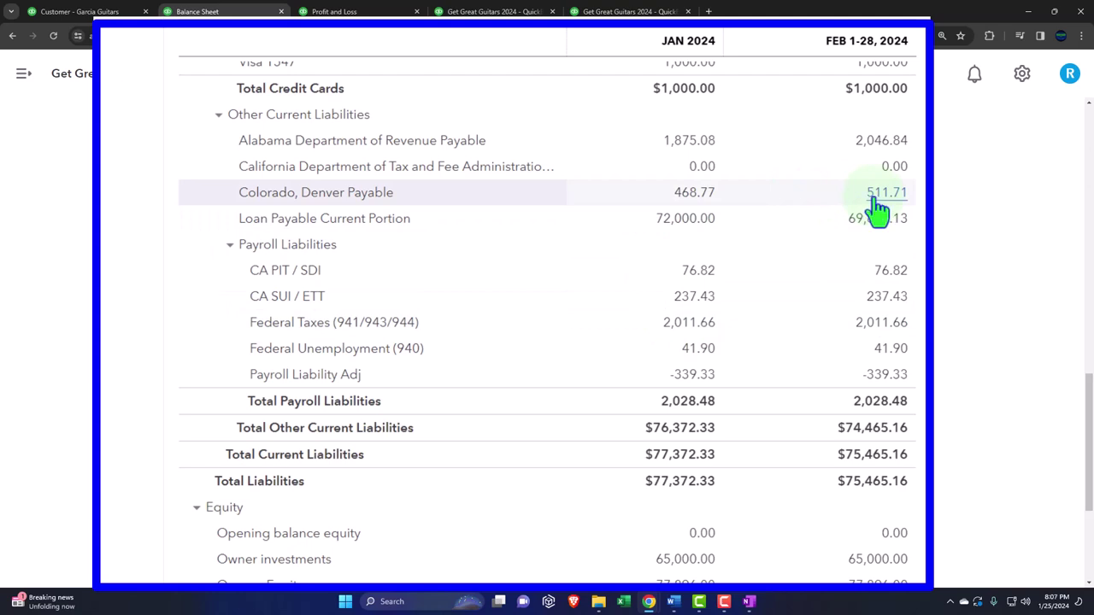
scroll(875, 239, "up", 3)
scroll(871, 243, "down", 2)
scroll(871, 243, "up", 2)
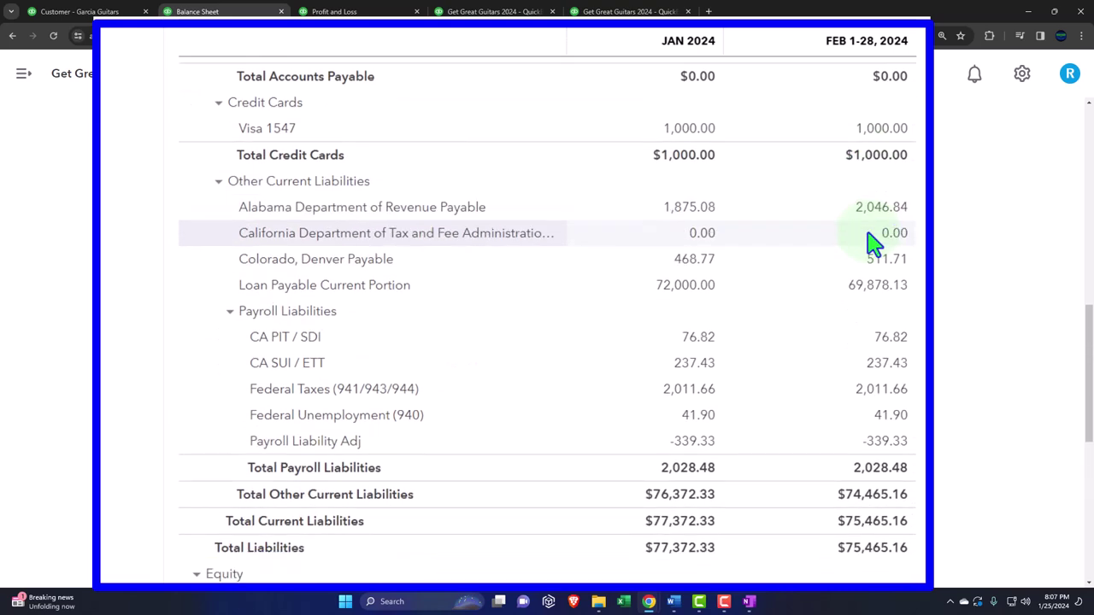
- View the transactions behind February's Inventory Asset amount in the Balance Sheet, and return to the report
scroll(872, 244, "up", 6)
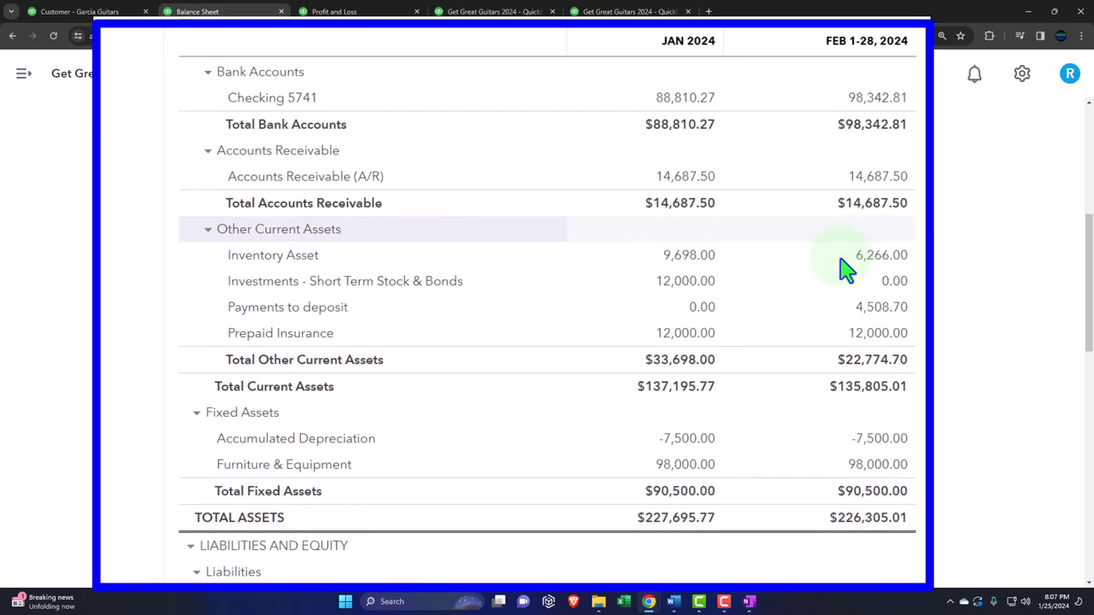
left_click(901, 265)
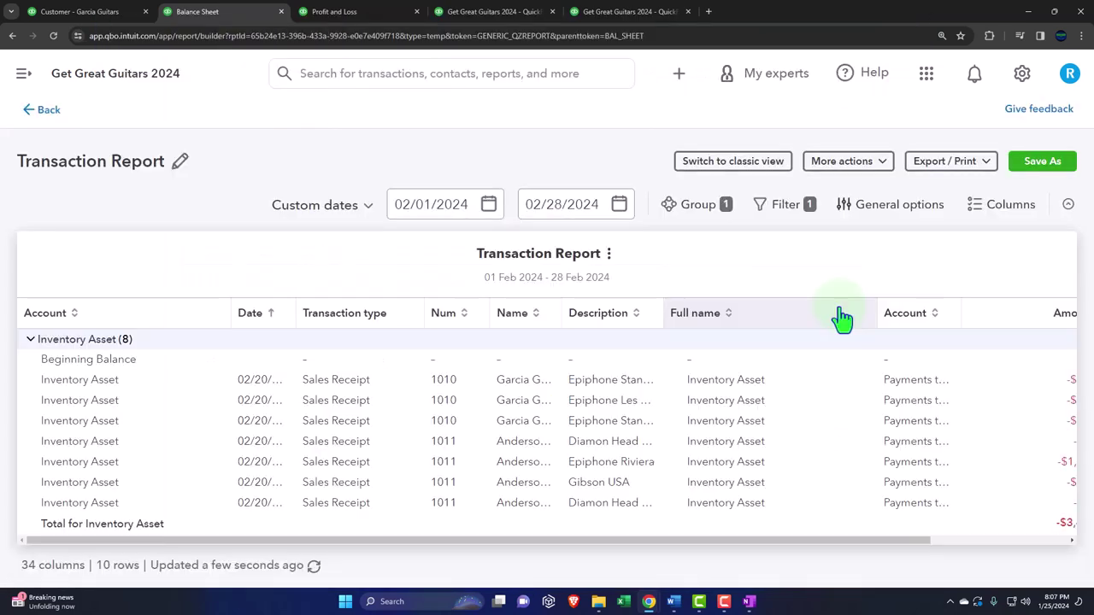
key("ctrl+minus")
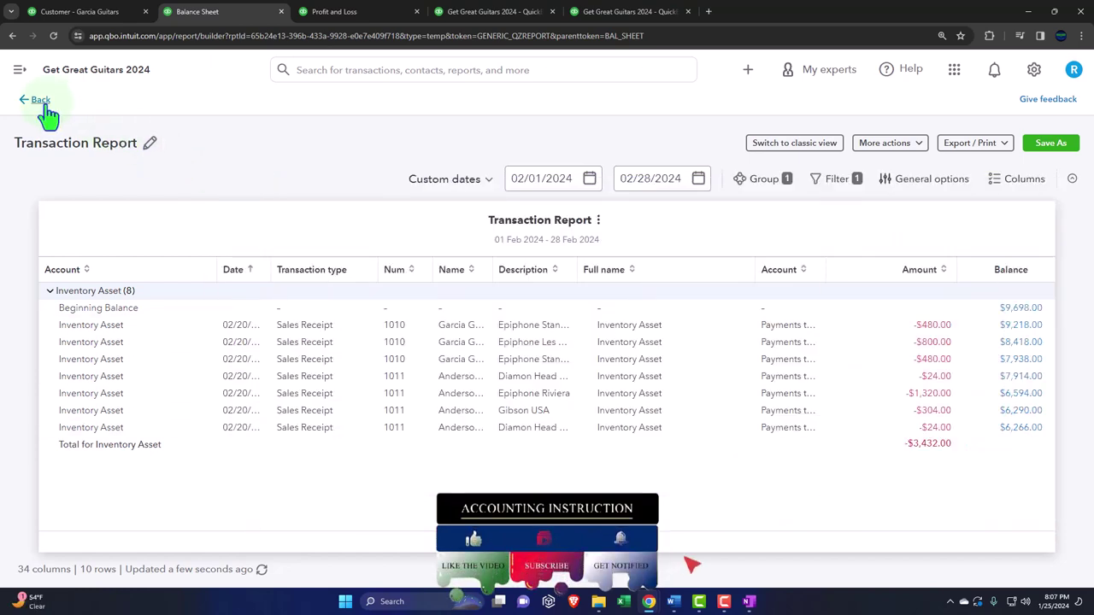
left_click(43, 102)
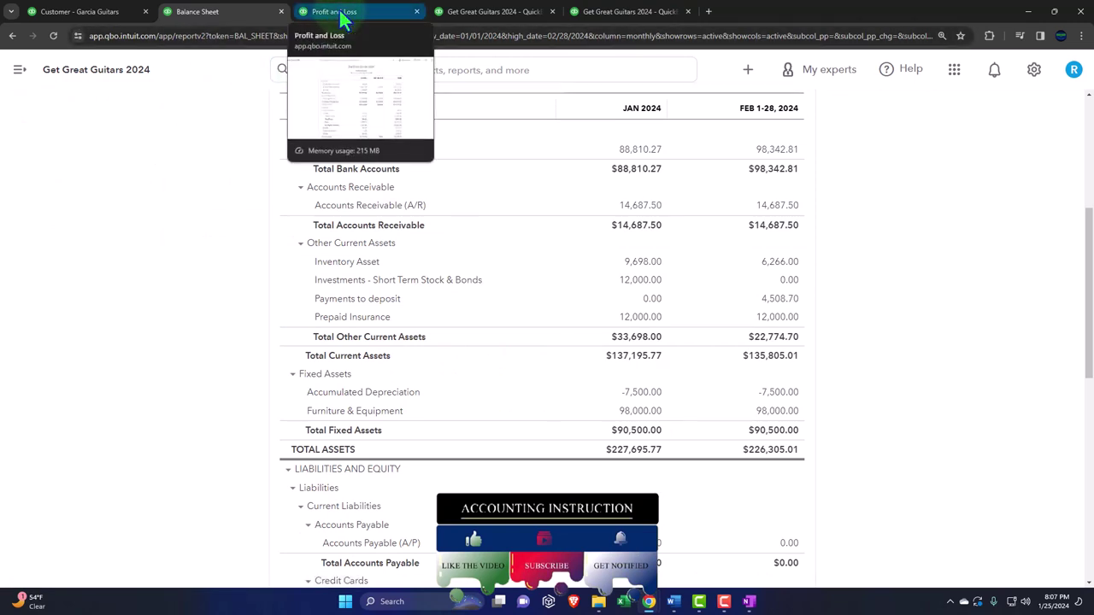
- View the transactions behind February's Cost of goods sold in the Profit and Loss report, and return to the report
left_click(342, 17)
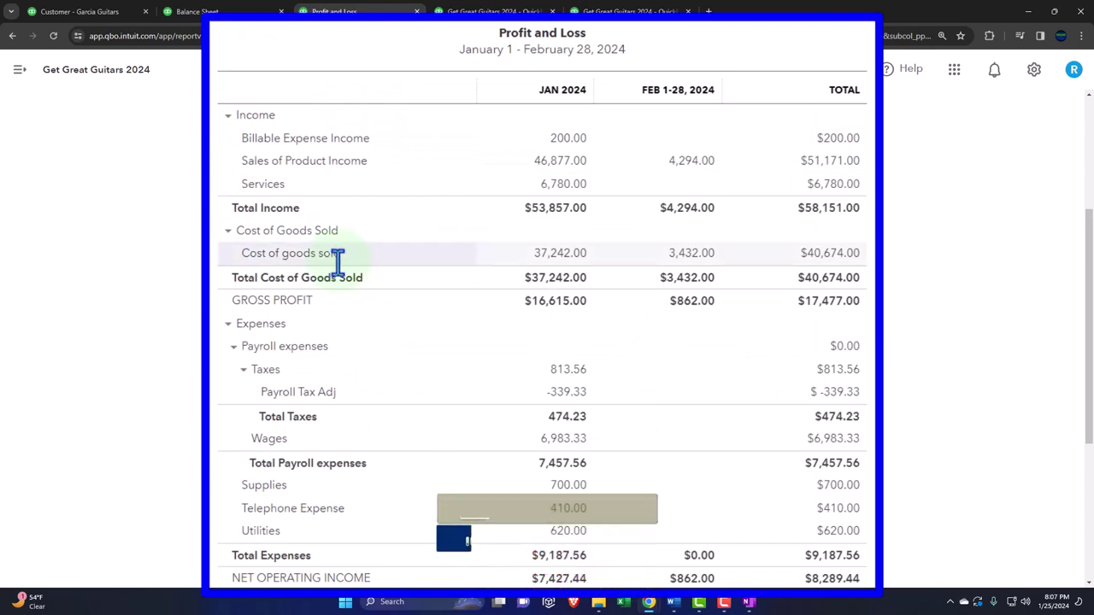
left_click(679, 256)
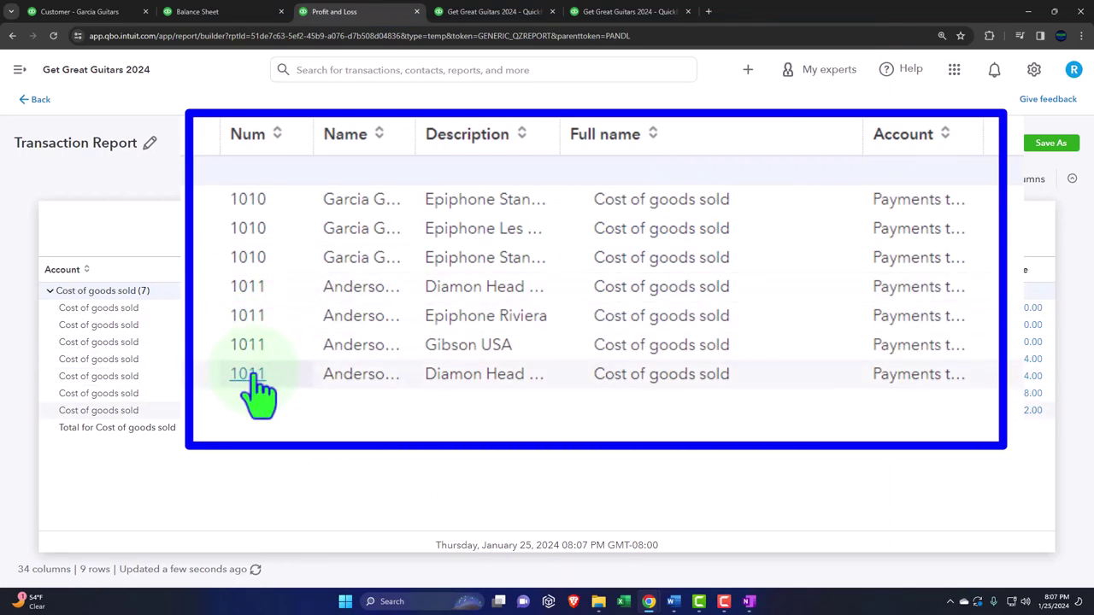
left_click(36, 103)
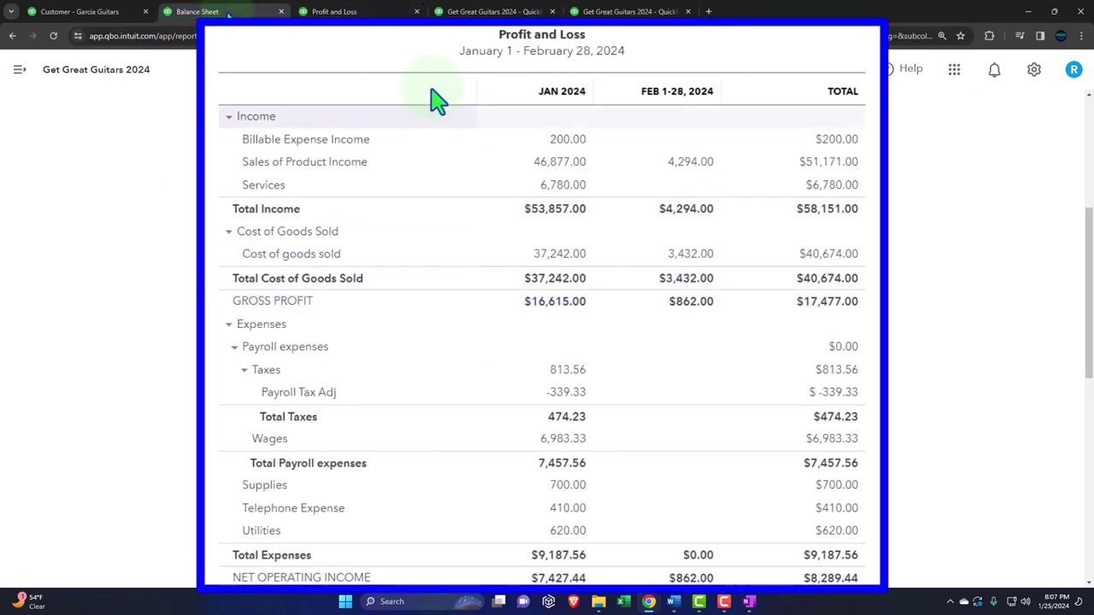
- Check the Balance Sheet's February Inventory Asset amount against a rerun Inventory Valuation Summary as of February 28, 2024
key("ctrl+shift+Tab")
scroll(291, 269, "up", 2)
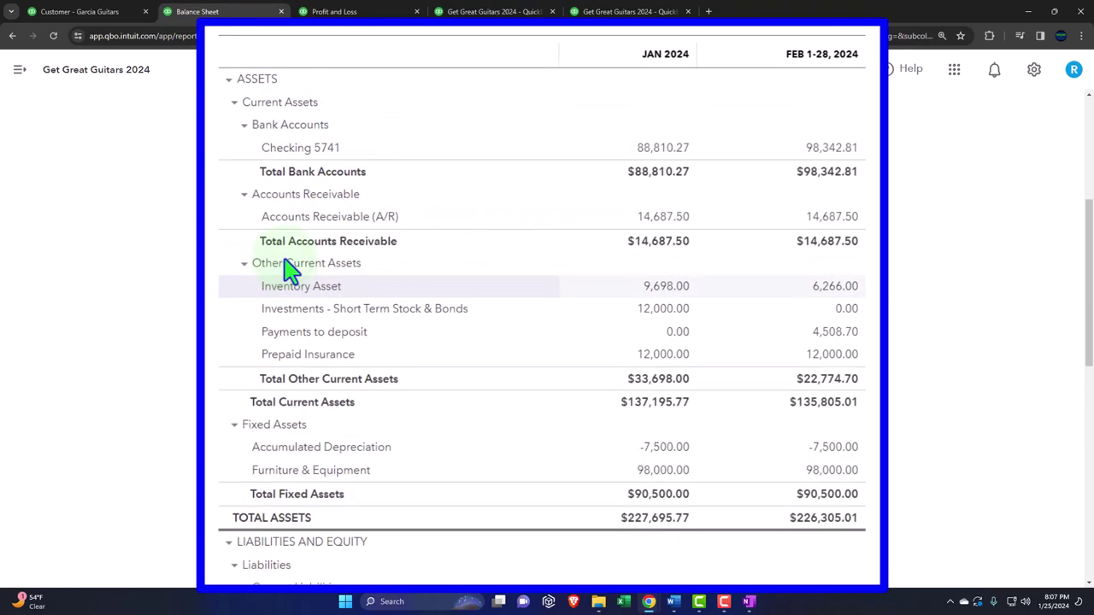
scroll(291, 269, "down", 2)
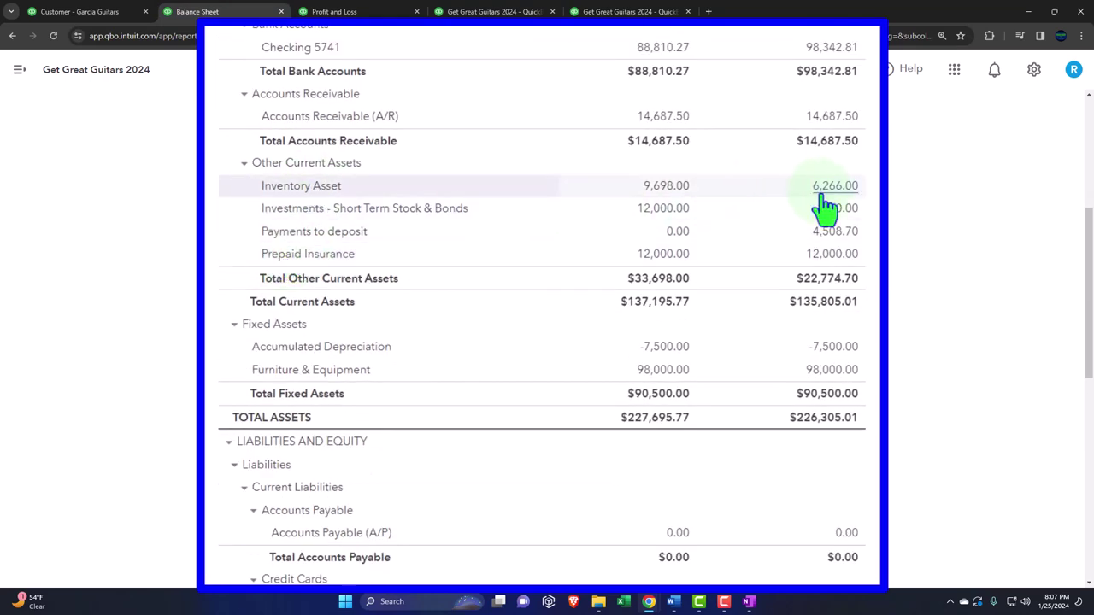
key("ctrl+Tab")
scroll(628, 225, "up", 1)
left_click(259, 223)
scroll(244, 295, "down", 1)
key("ctrl+plus")
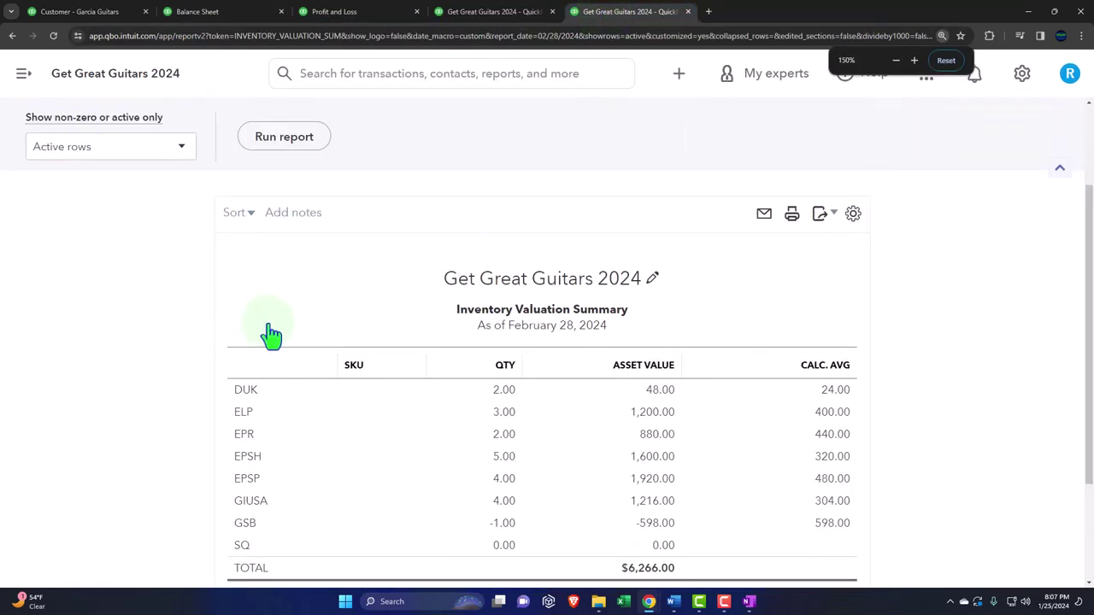
scroll(271, 336, "down", 1)
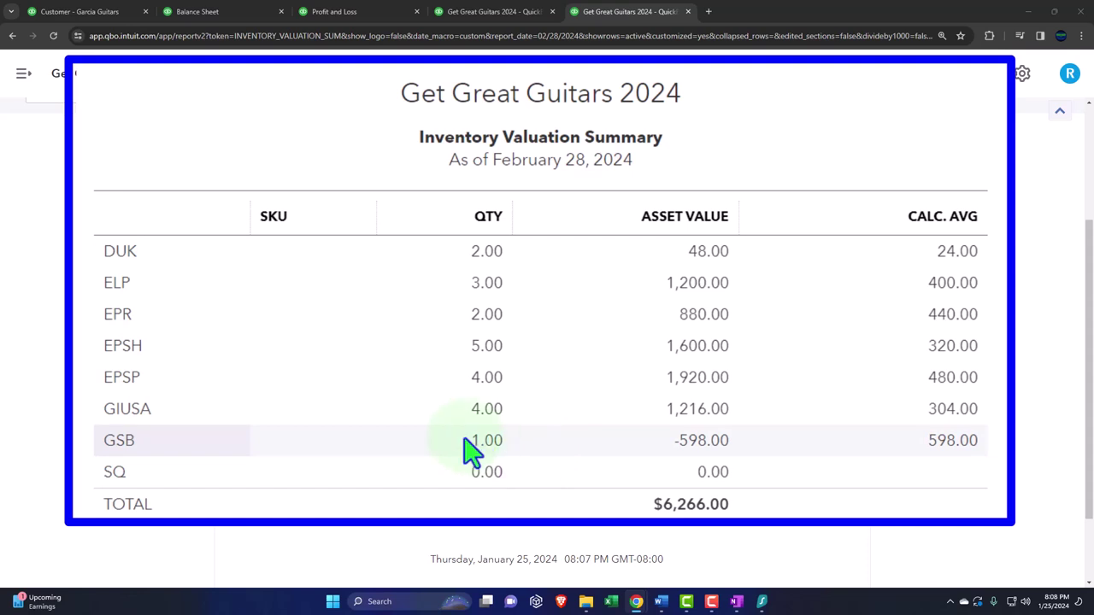
- Compare the Payments to deposit and Checking balances for February in the Balance Sheet
left_click(252, 13)
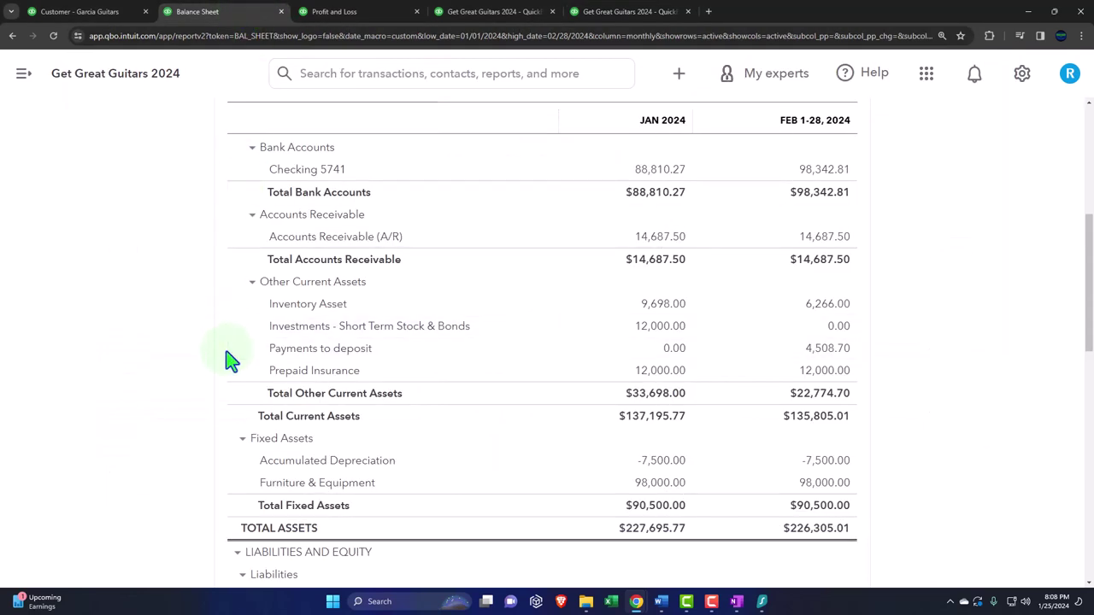
scroll(228, 359, "up", 3)
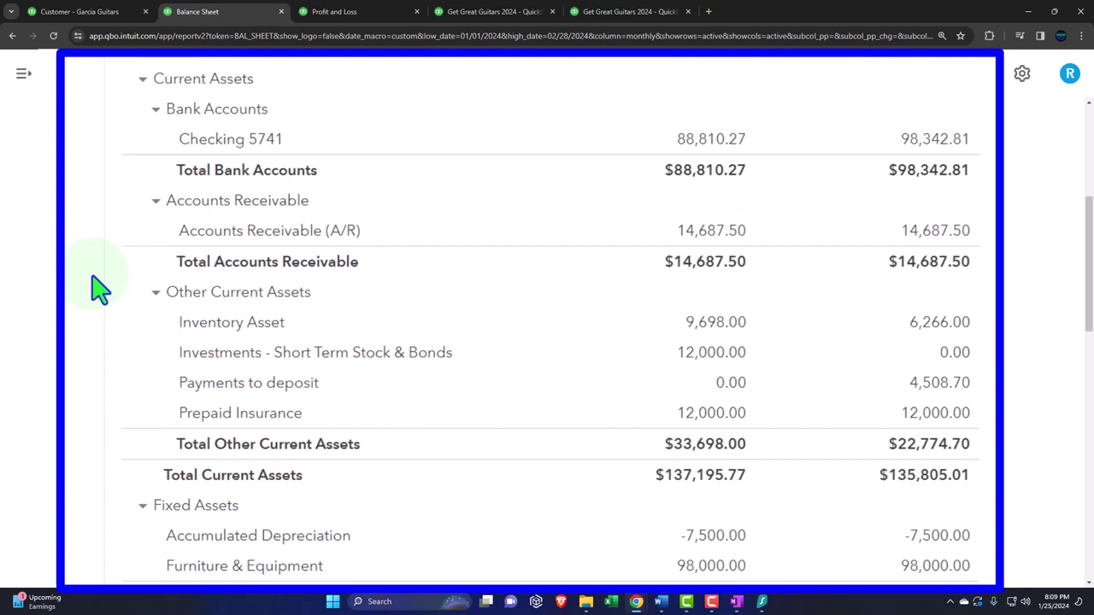
scroll(97, 299, "down", 2)
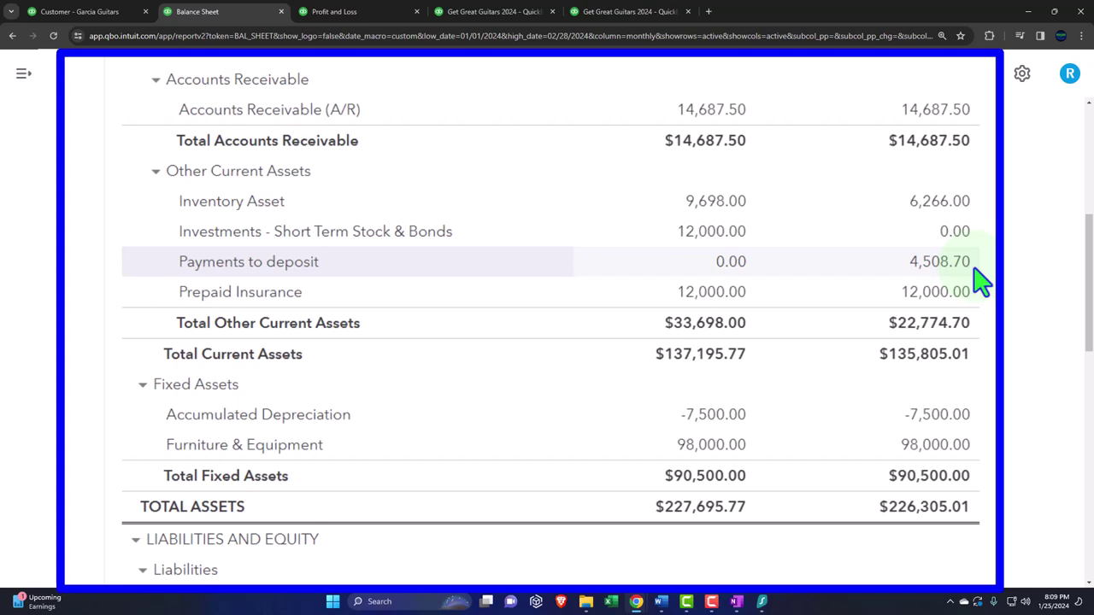
scroll(981, 280, "up", 2)
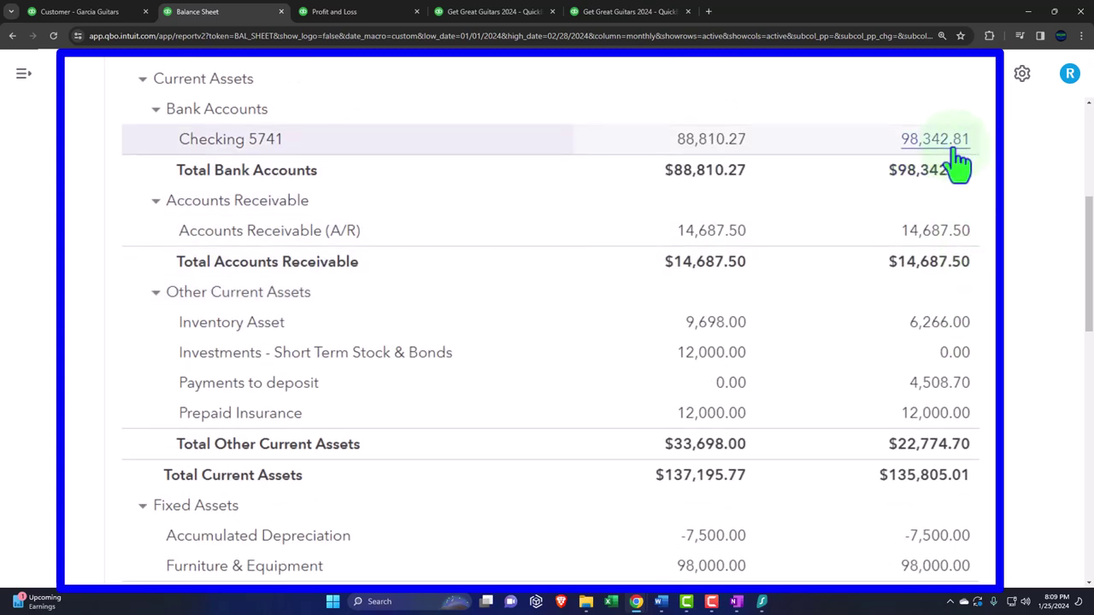
- Start a bank deposit into the Checking account dated 02/20/2024, including both the Anderson Guitars and Garcia Guitars payments
left_click(106, 14)
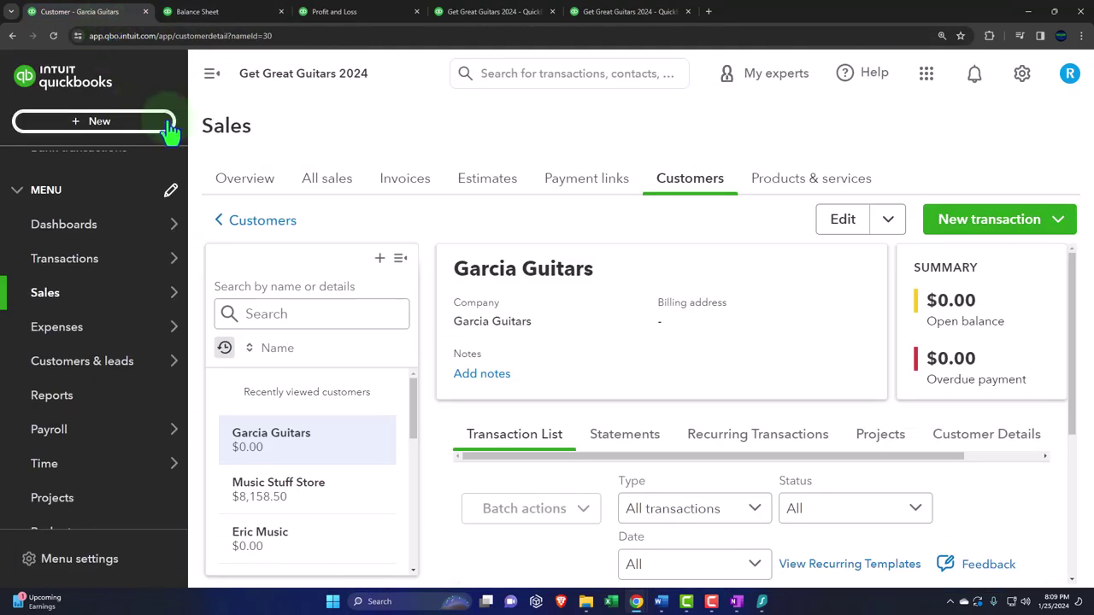
left_click(143, 128)
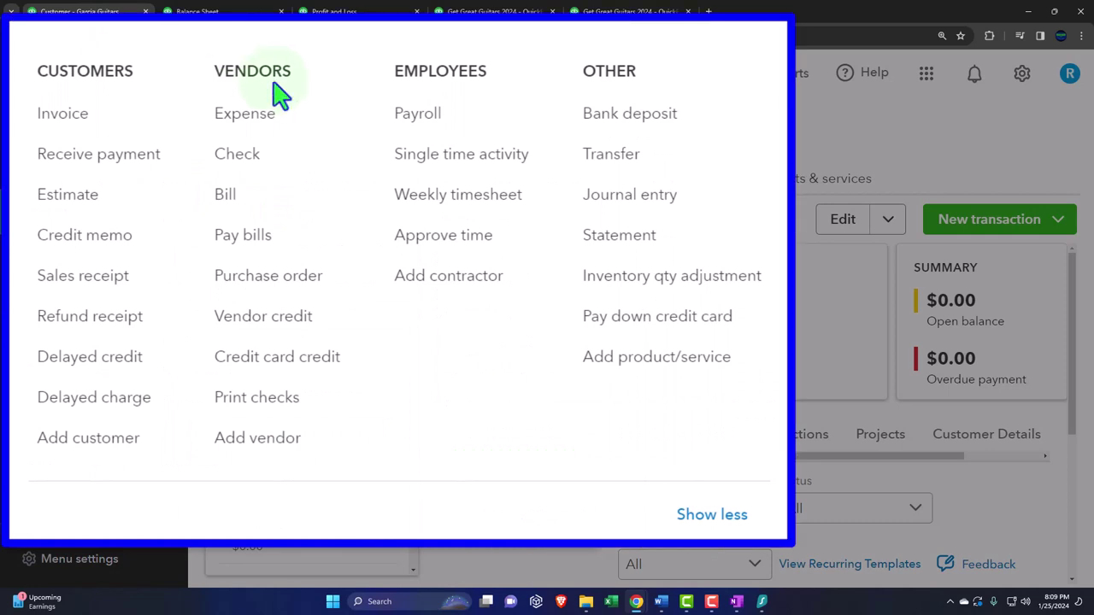
left_click(622, 127)
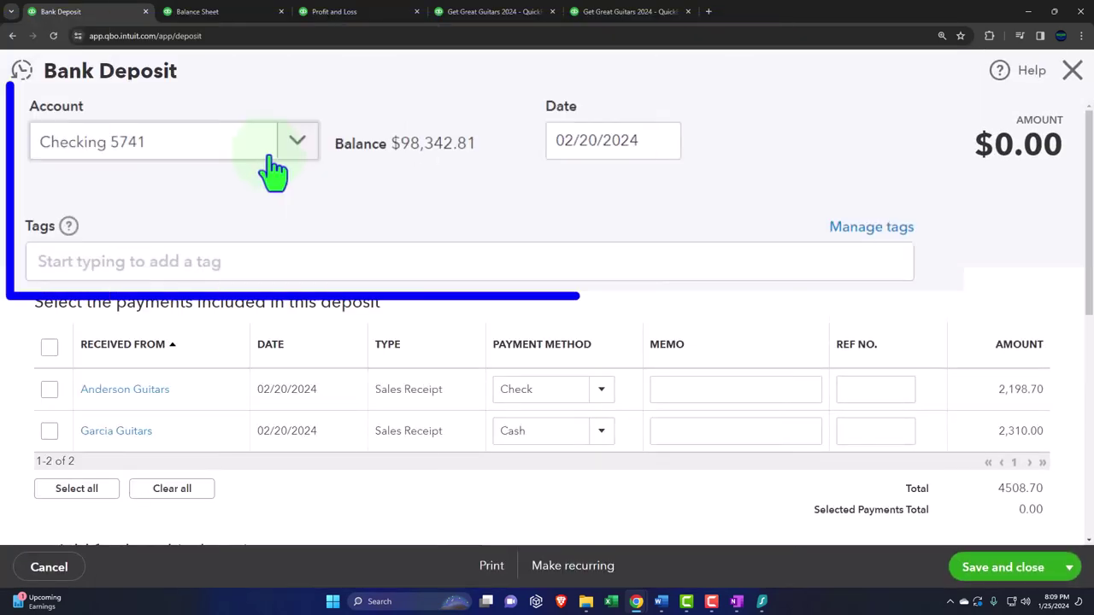
left_click(588, 147)
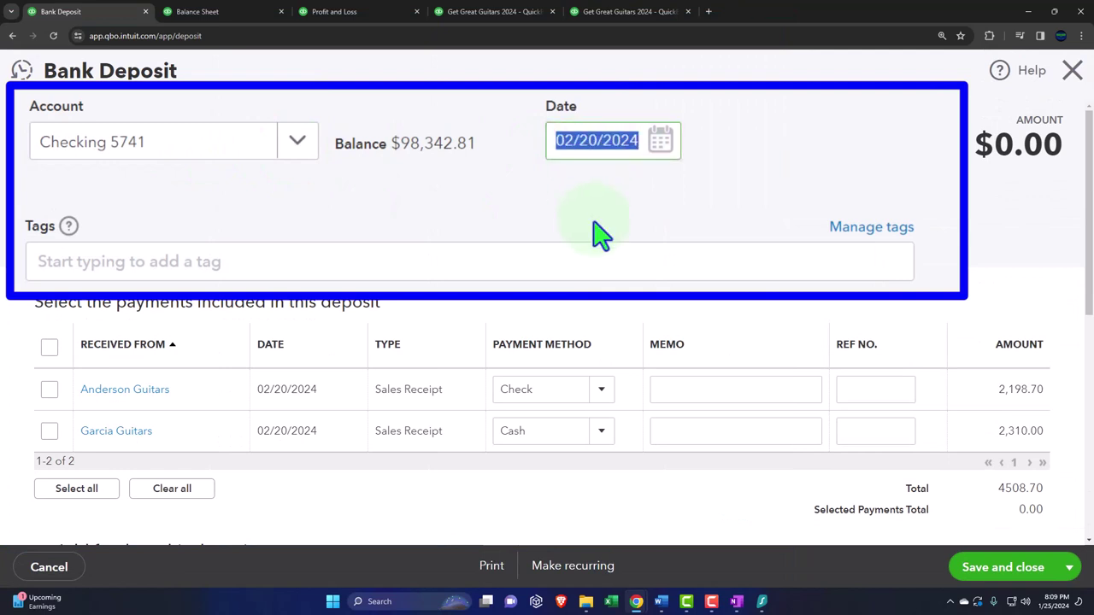
key("Tab")
key("Tab")
key("Tab")
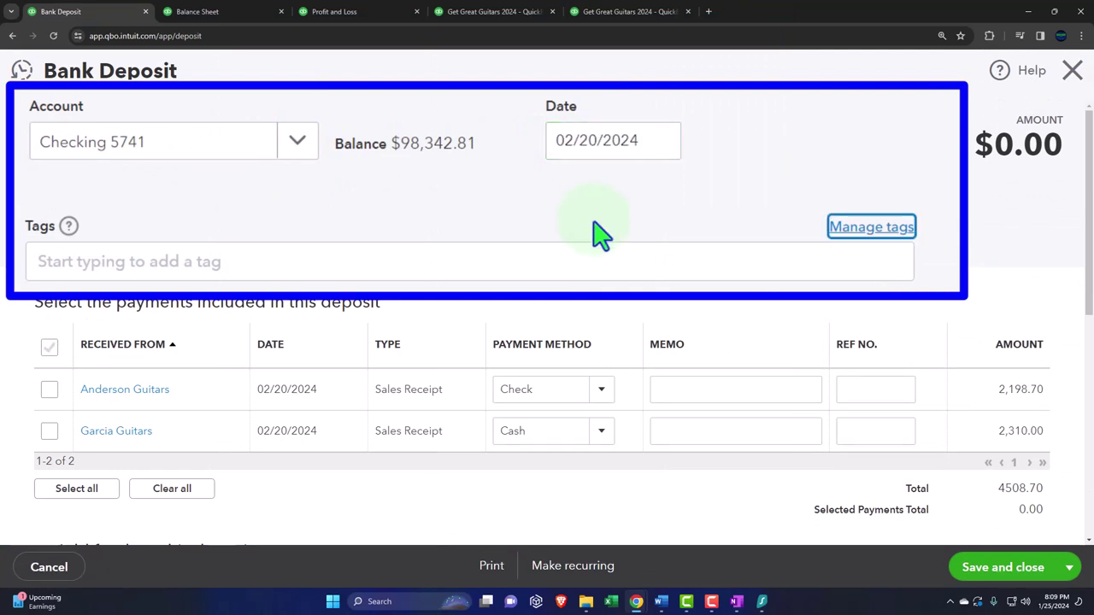
key("ctrl+minus")
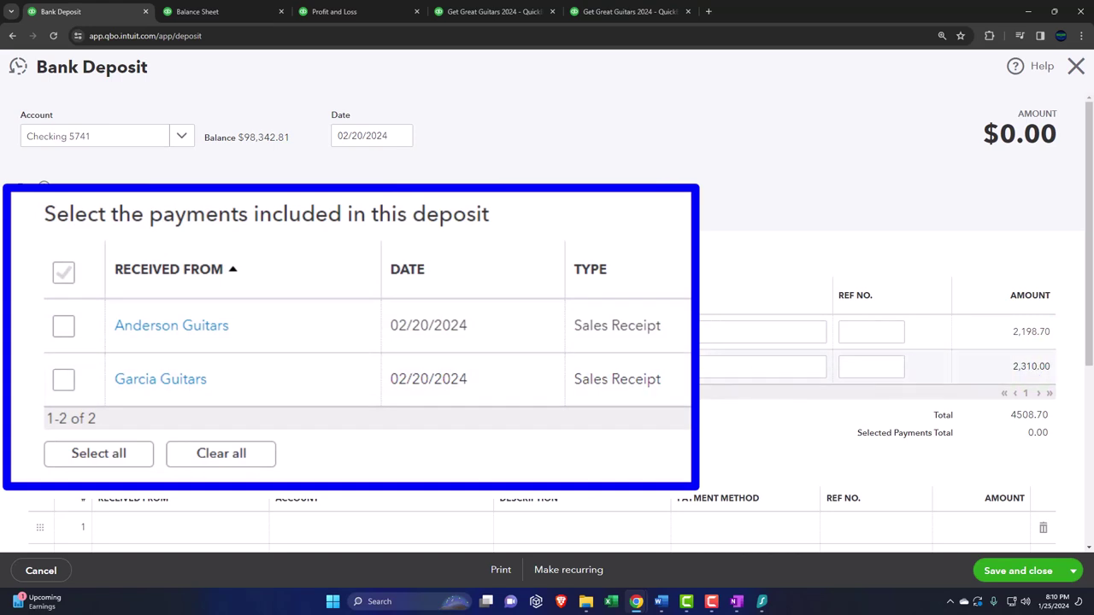
left_click(67, 275)
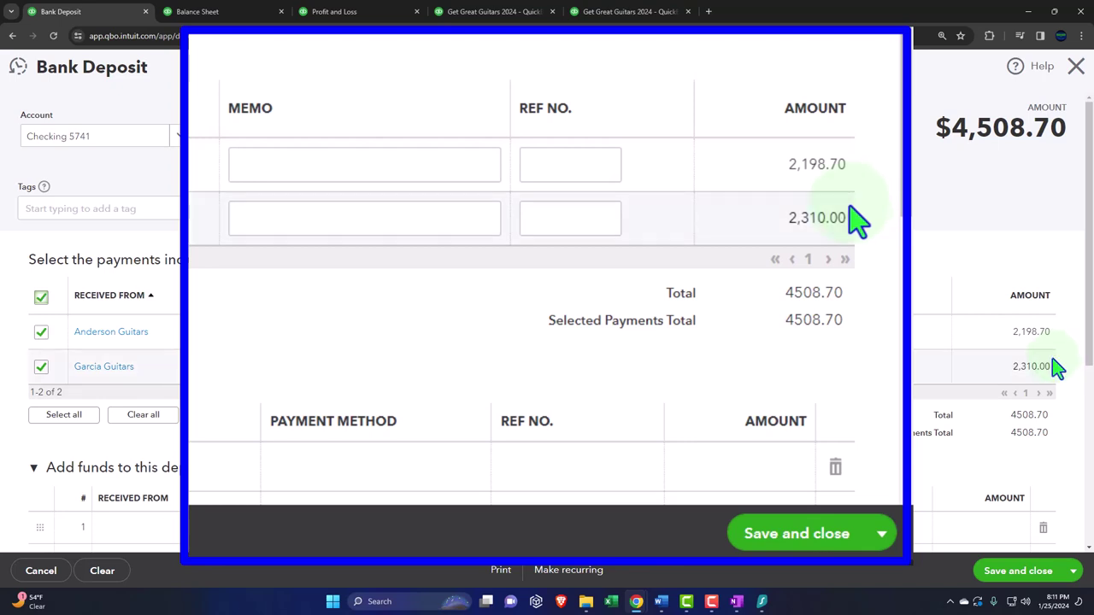
- Try out a -50.00 Bank fees & service charges line in the deposit's added funds and delete the line
scroll(998, 459, "down", 1)
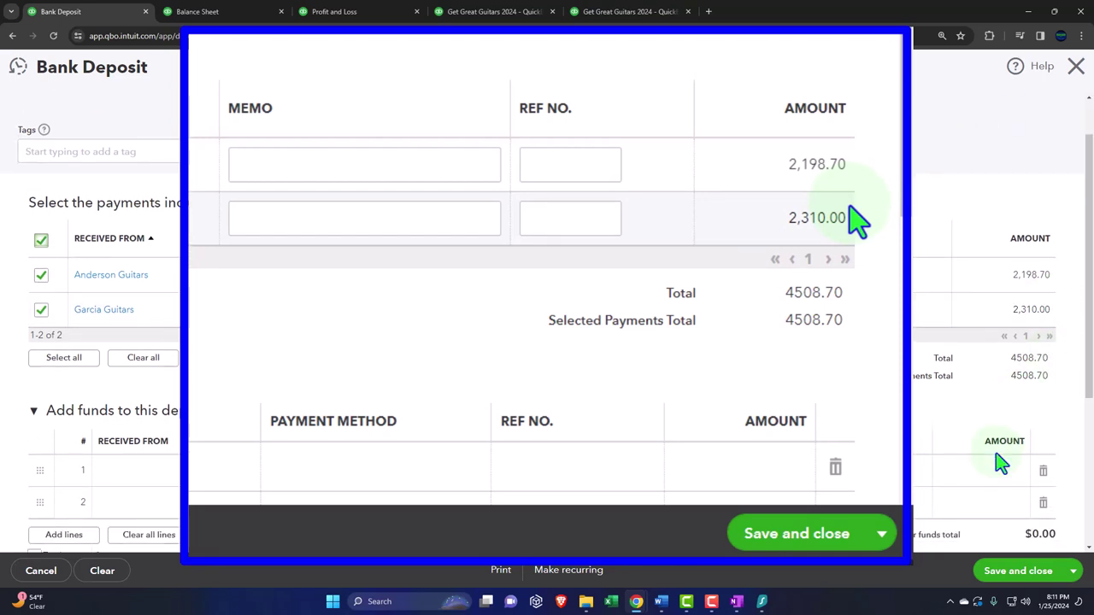
scroll(384, 476, "down", 1)
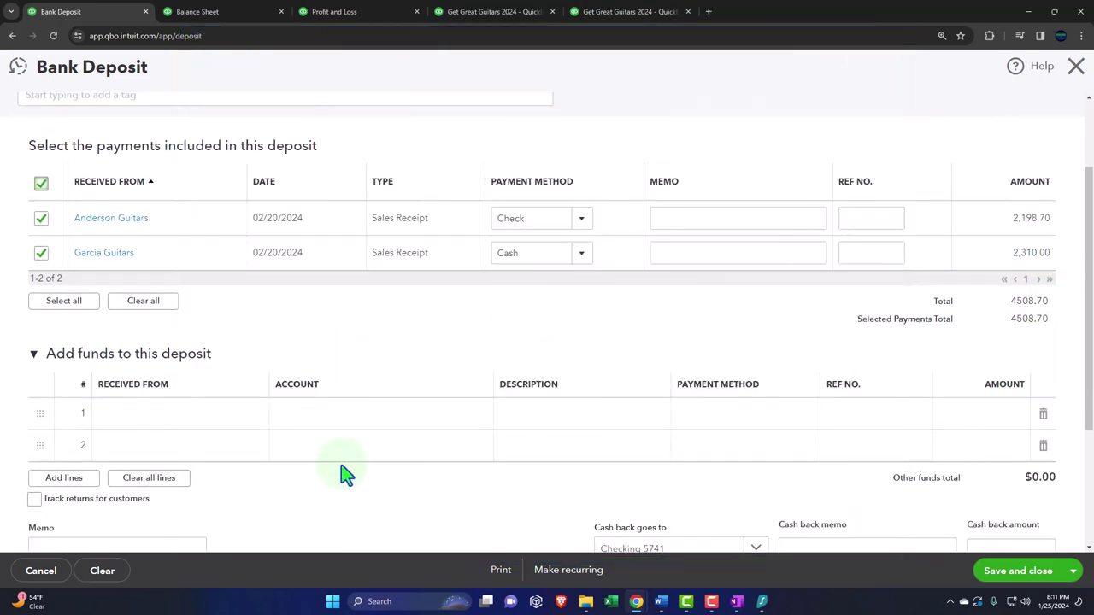
left_click(366, 418)
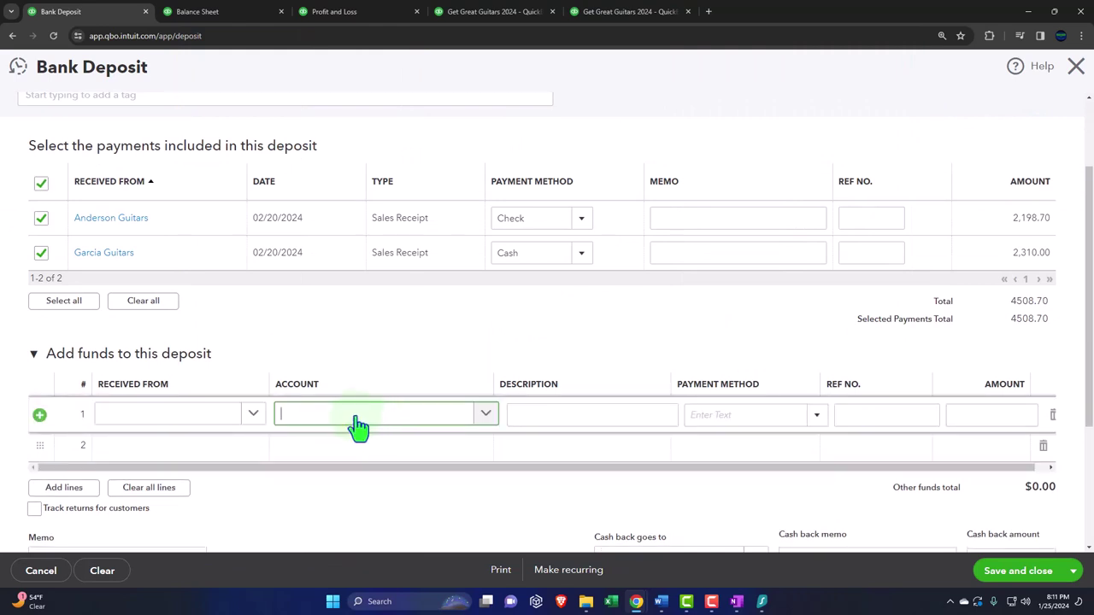
type("ba")
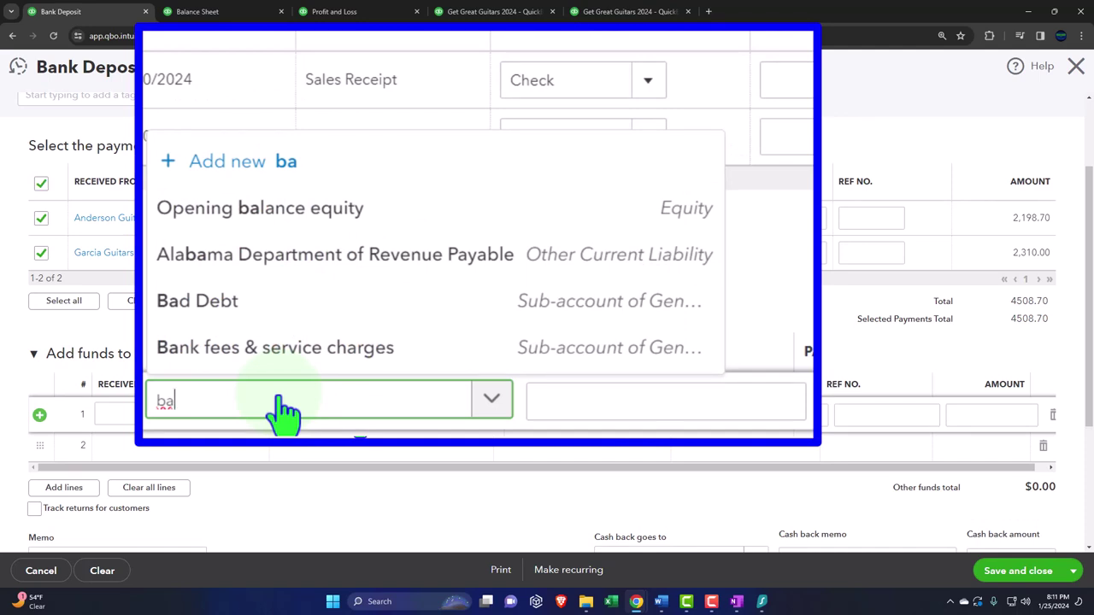
key("Down")
key("Down")
key("Down")
key("Down")
left_click(842, 419)
left_click(989, 417)
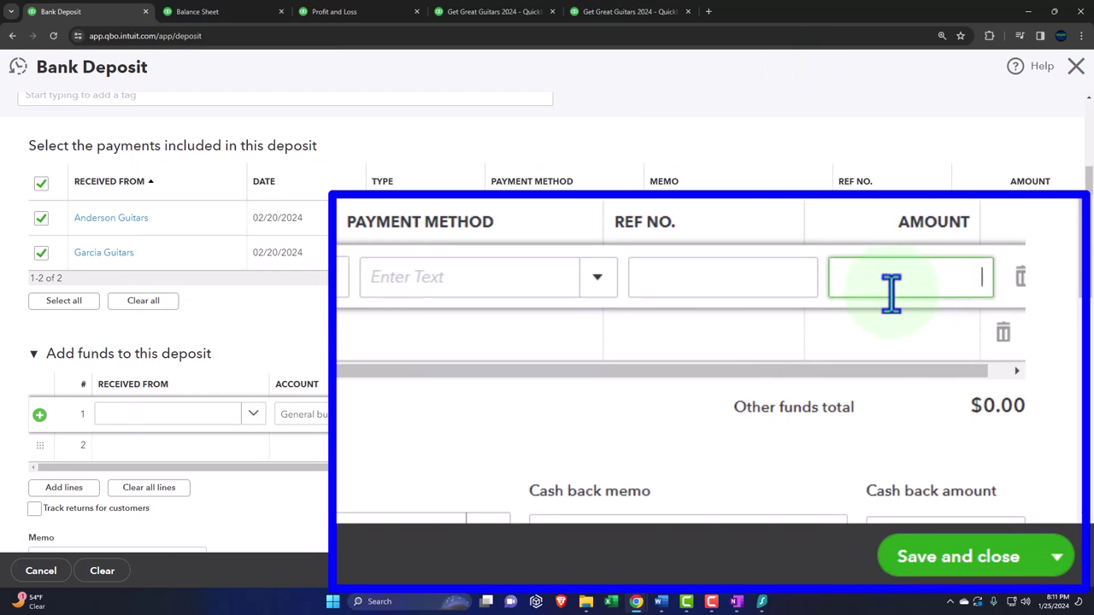
type("-")
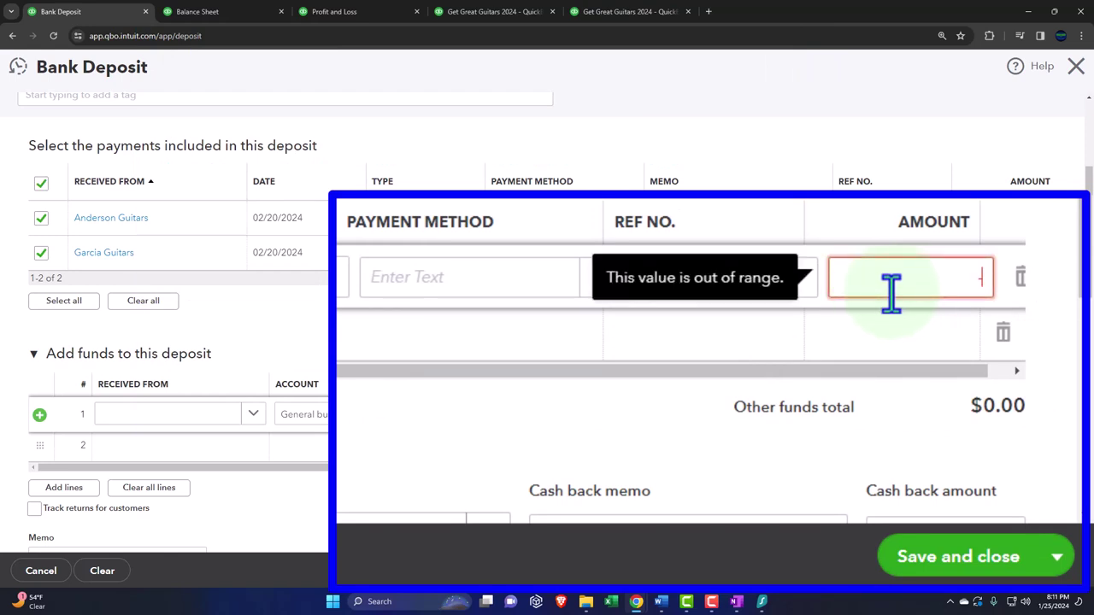
type("50")
key("Tab")
scroll(983, 428, "down", 2)
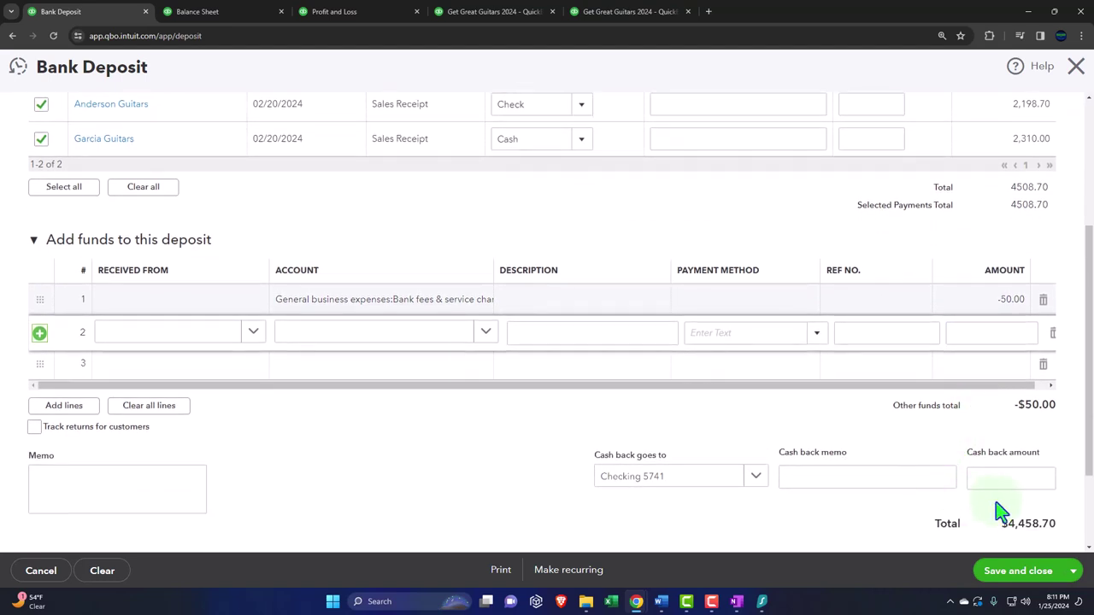
scroll(983, 511, "up", 1)
key("ctrl+minus")
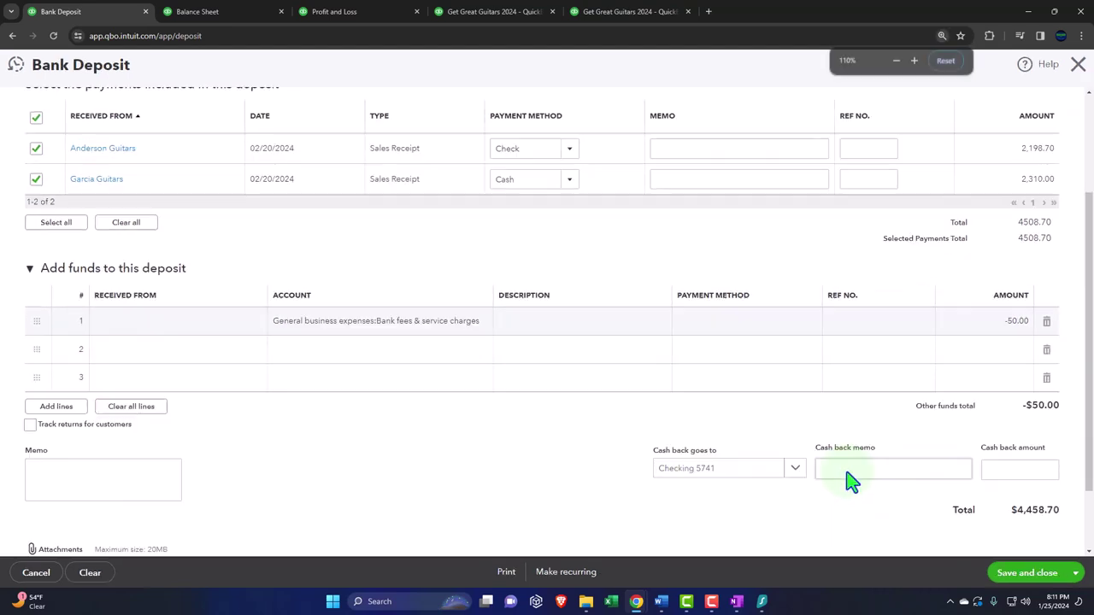
left_click(1047, 323)
- Save and close the bank deposit for the two selected payments
scroll(734, 464, "up", 3)
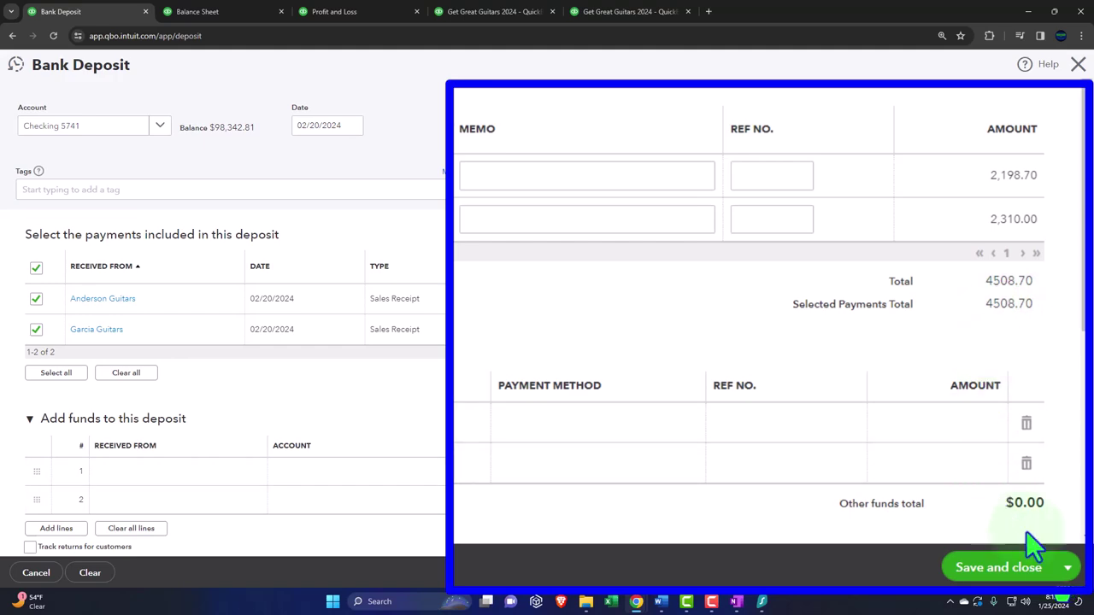
left_click(1068, 573)
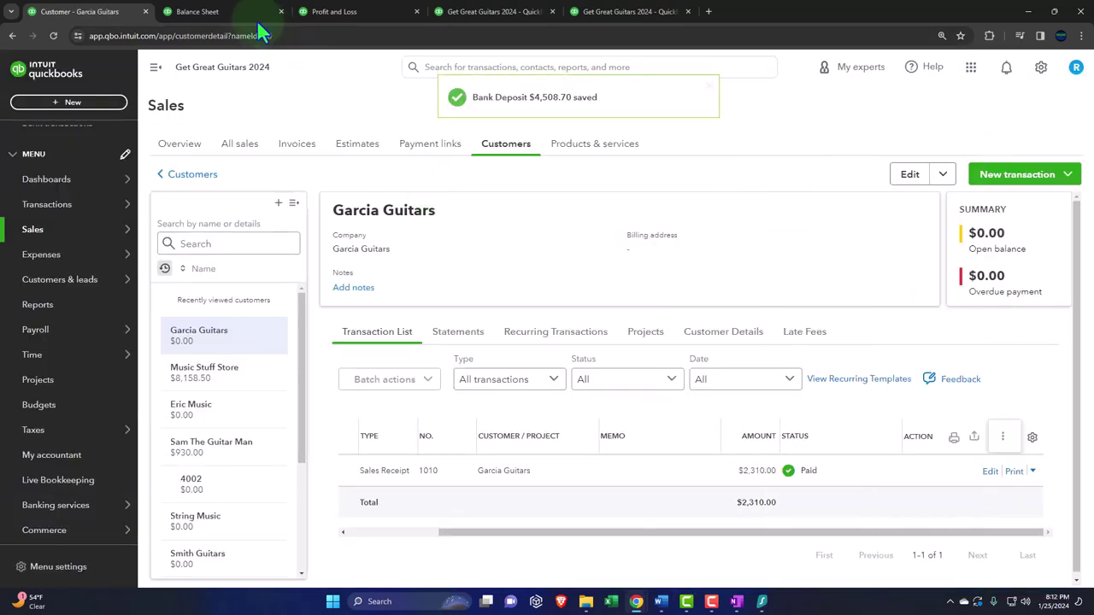
- Rerun the Balance Sheet, view the transactions behind February's Checking balance, and return to the report
left_click(239, 19)
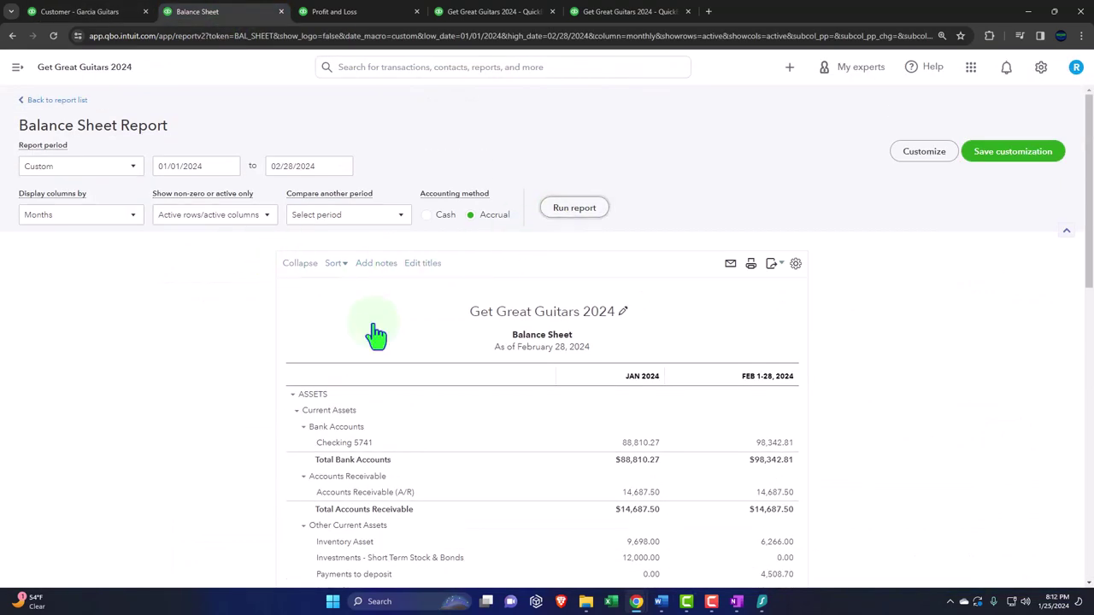
key("ctrl+plus")
key("ctrl+plus")
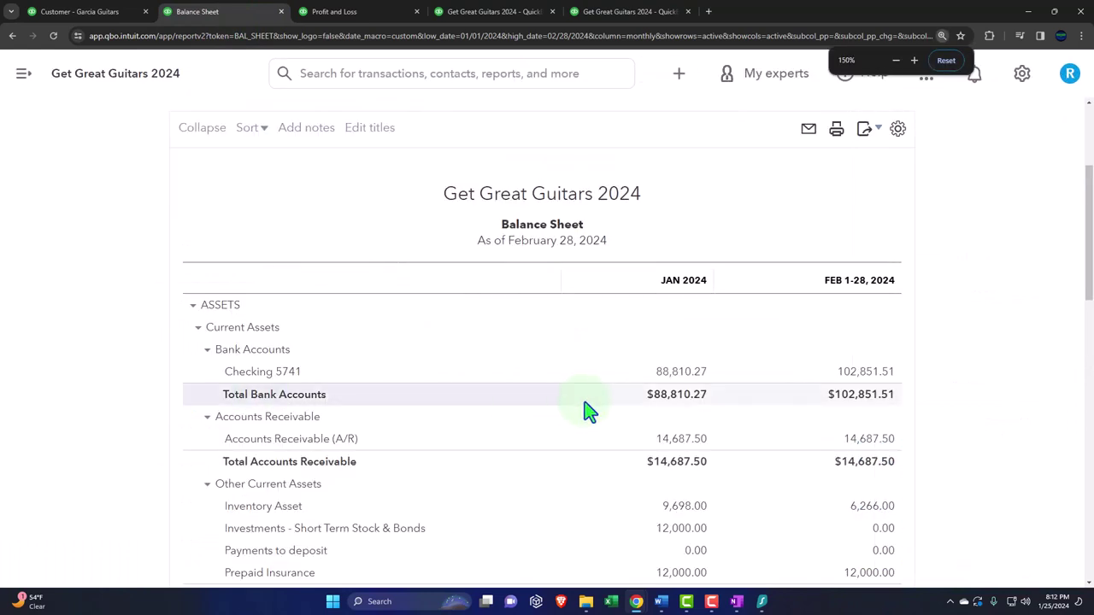
left_click(859, 377)
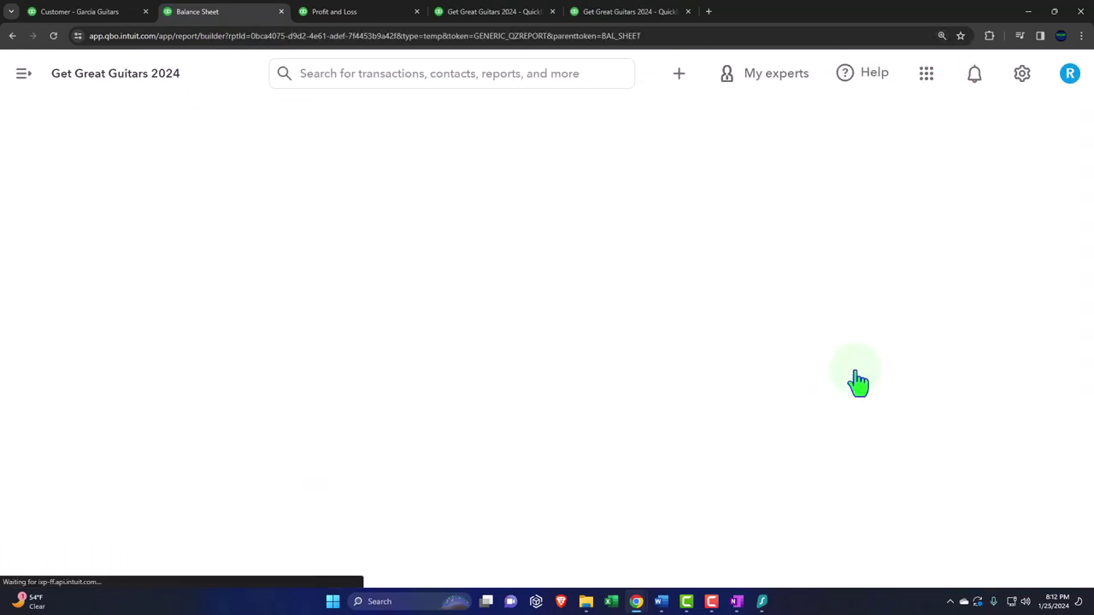
key("ctrl+minus")
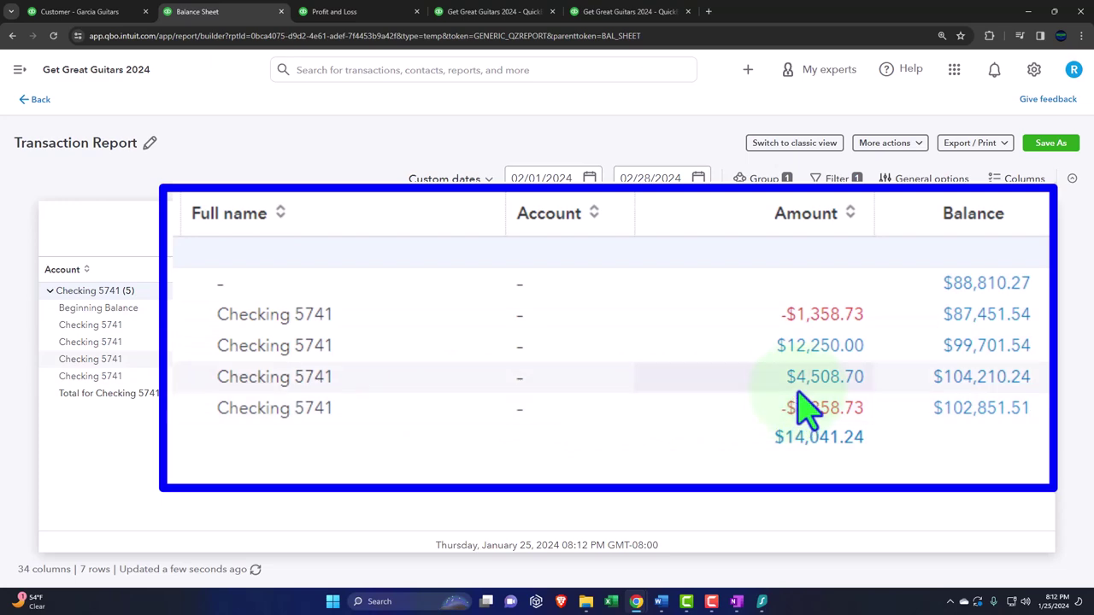
left_click(39, 101)
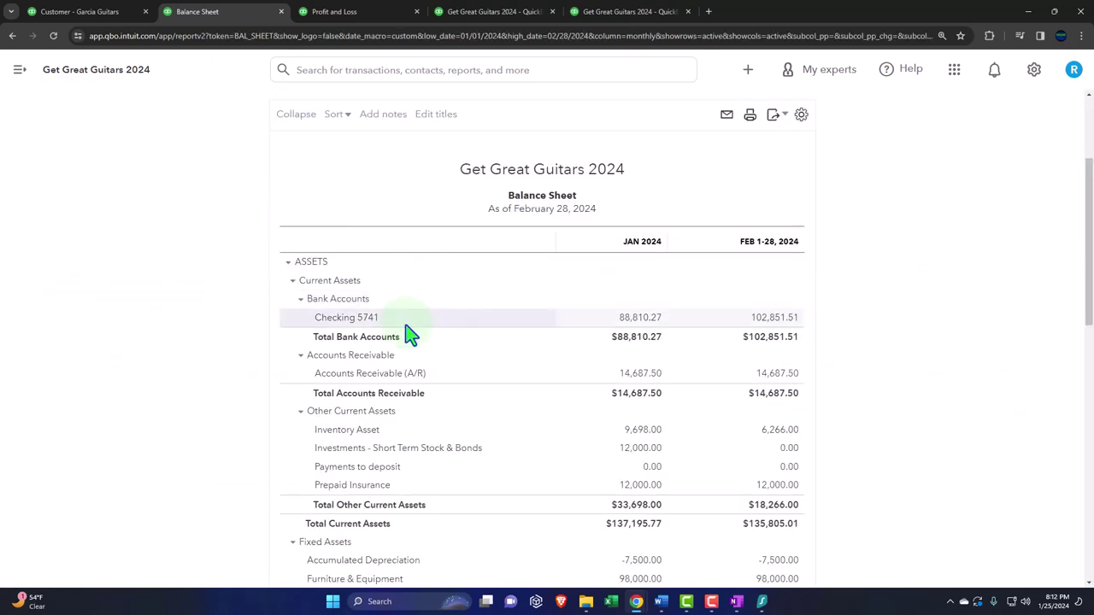
- View the transactions behind February's Payments to deposit amount in the Balance Sheet, and return to the report
scroll(409, 335, "down", 1)
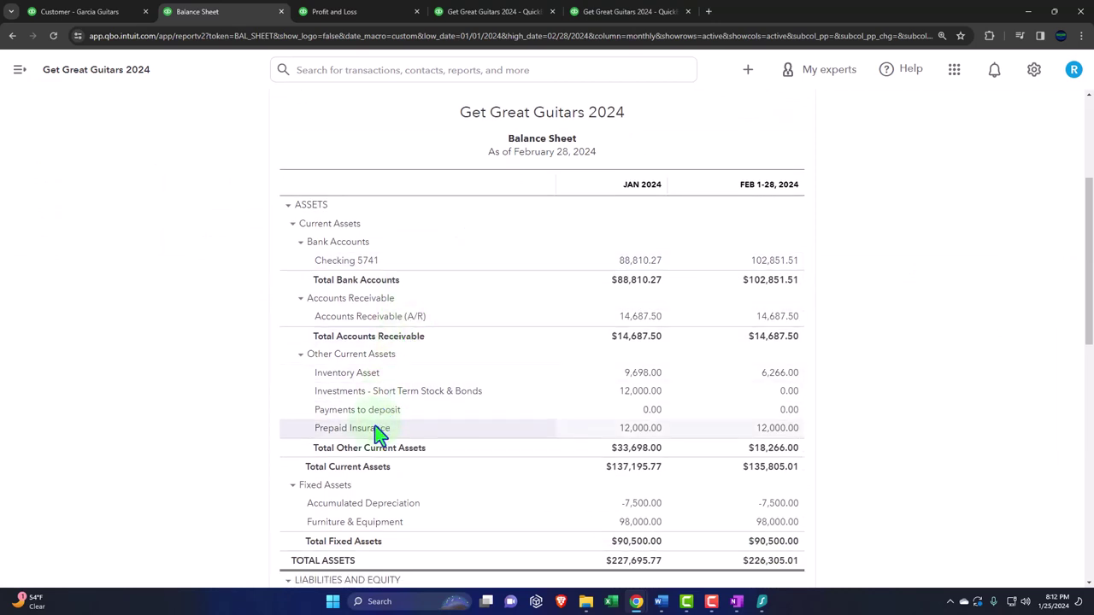
left_click(786, 414)
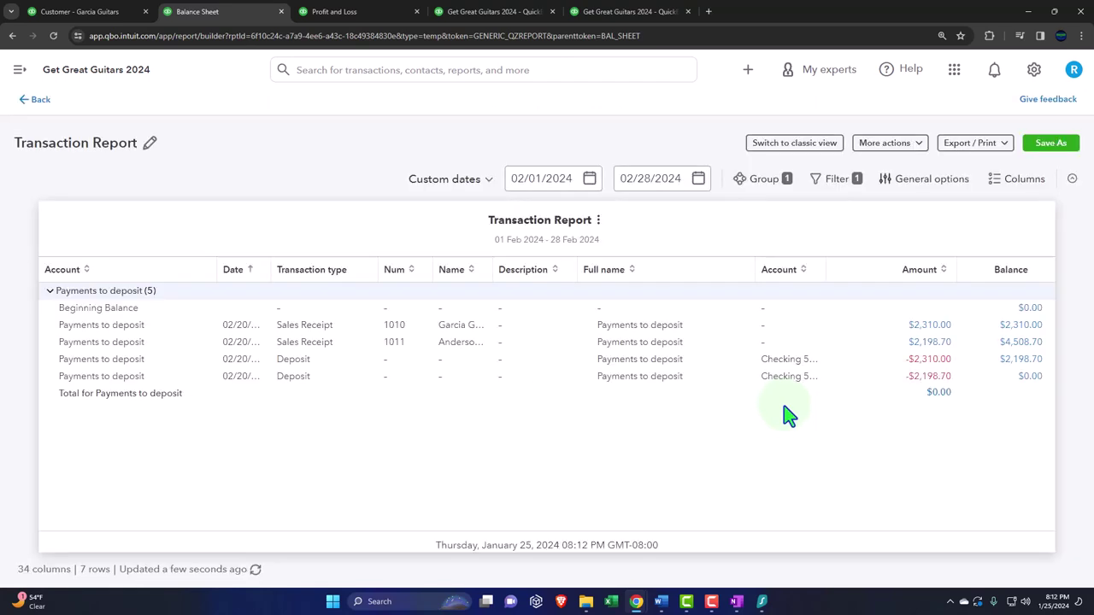
left_click(36, 100)
- Review the January and February columns of the Profit and Loss and the Balance Sheet, down to liabilities and net income
left_click(342, 11)
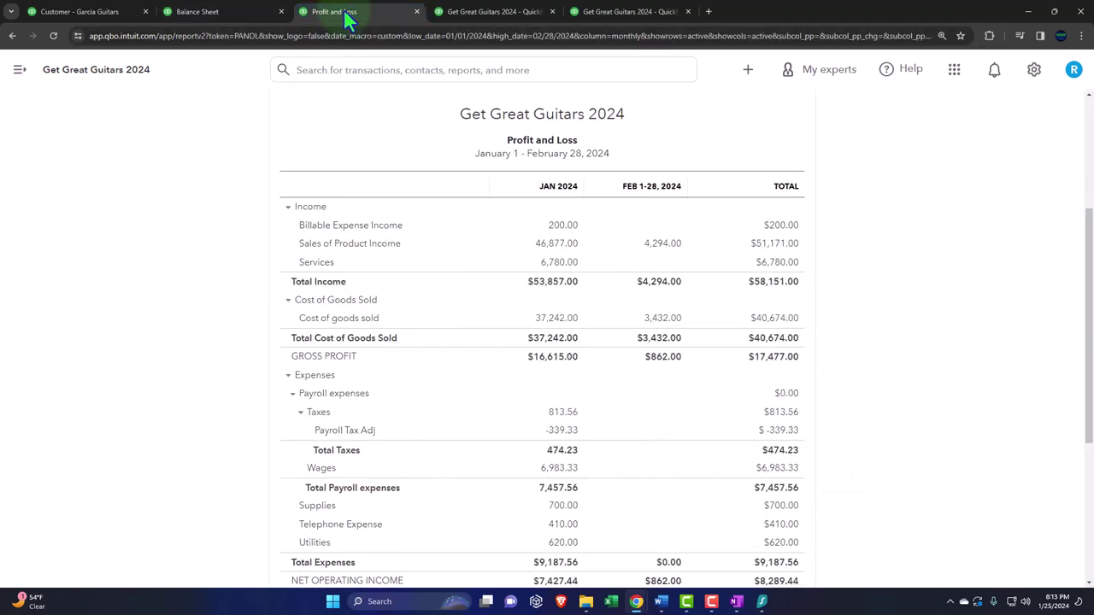
key("ctrl+plus")
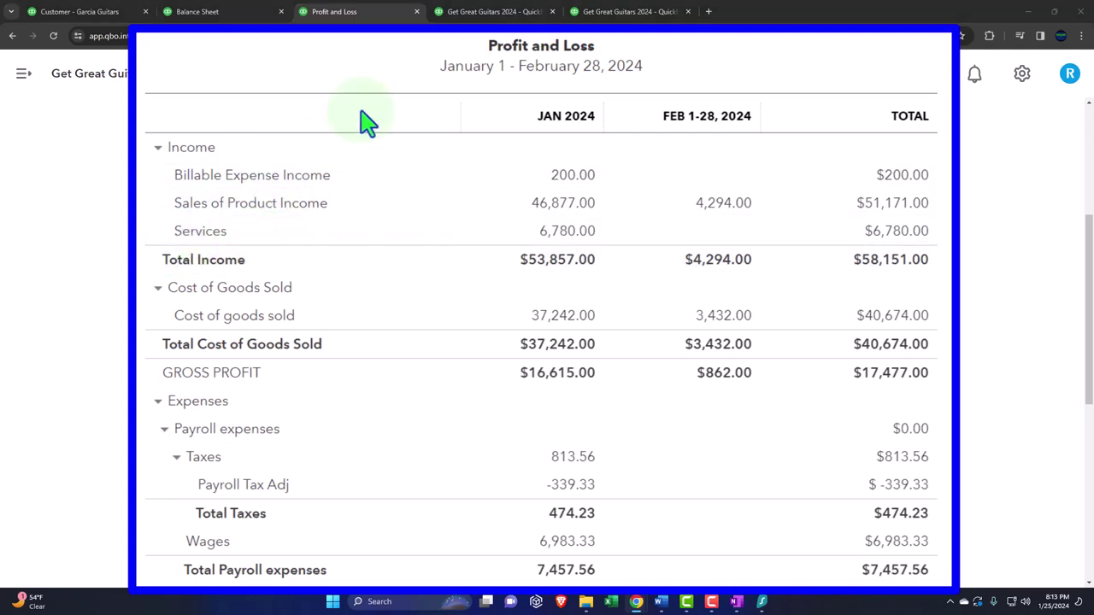
left_click(197, 11)
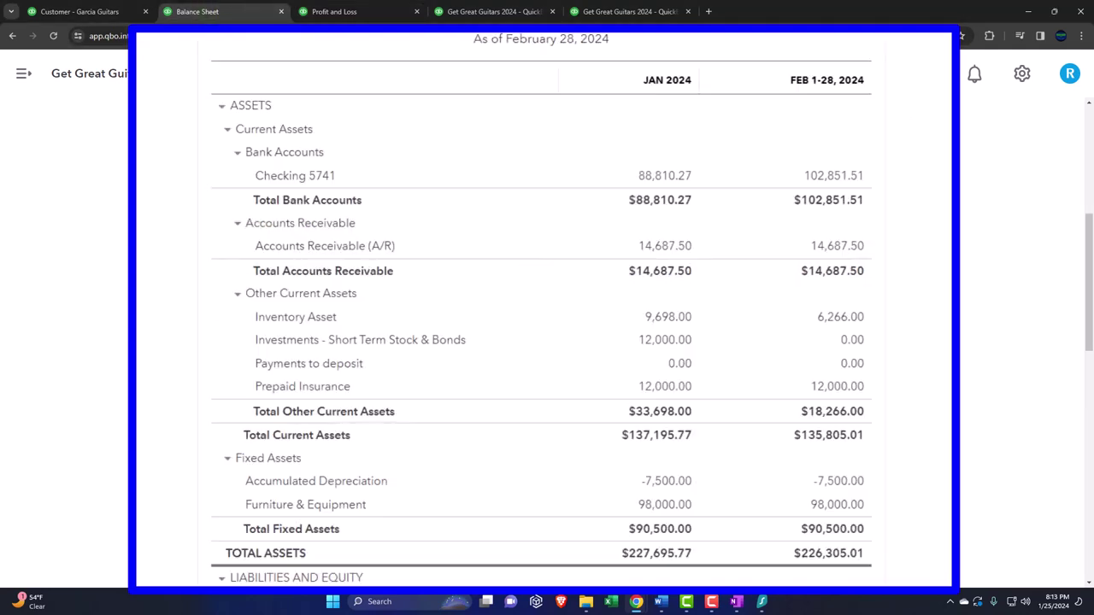
scroll(141, 195, "down", 12)
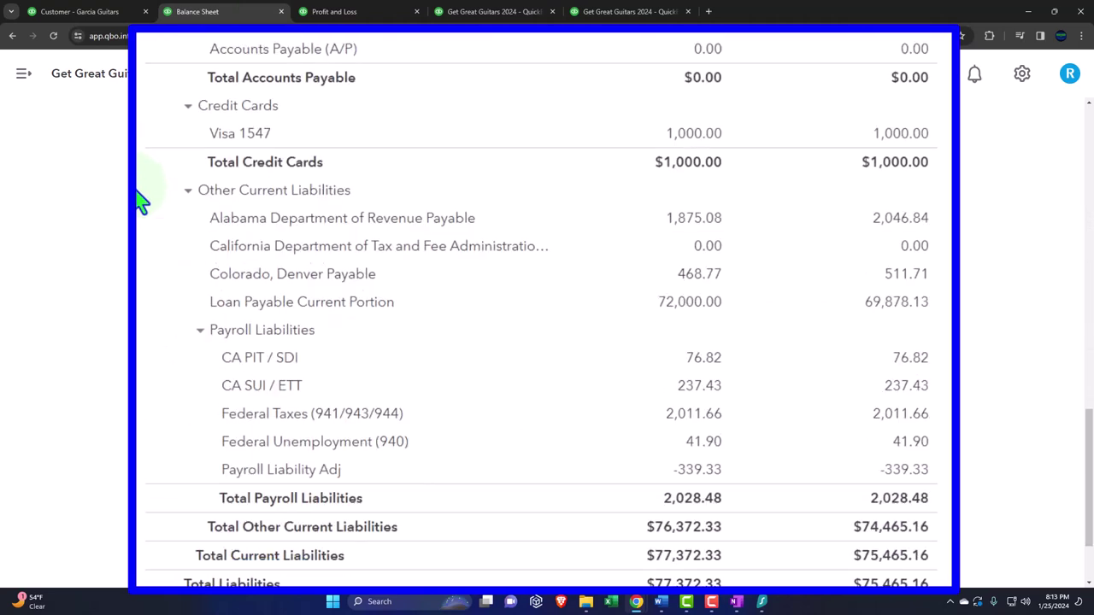
scroll(141, 201, "down", 2)
key("ctrl+Tab")
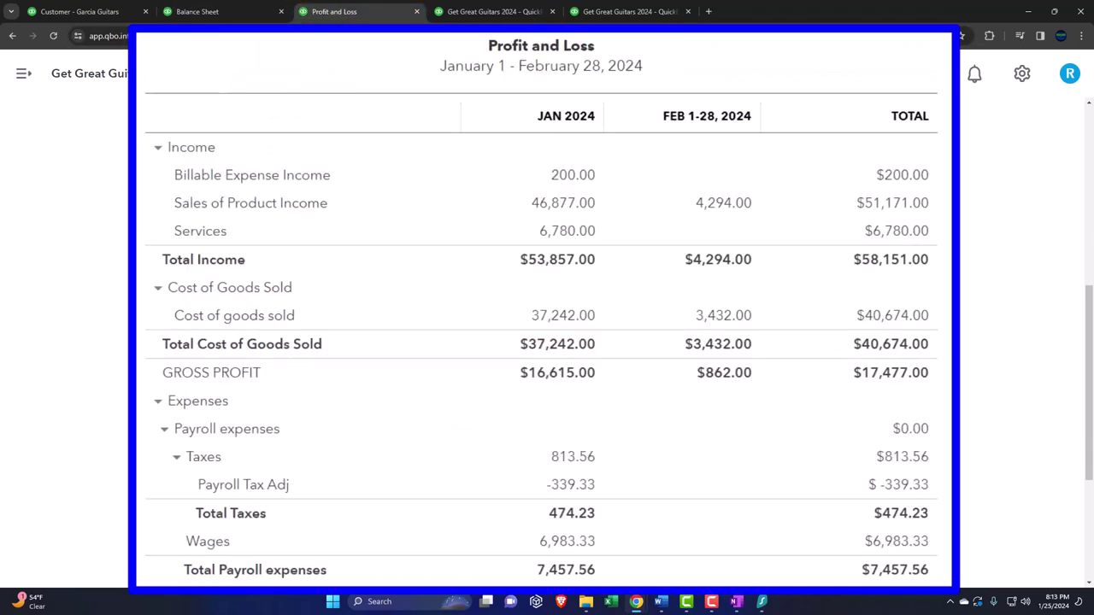
scroll(137, 192, "down", 1)
scroll(137, 192, "down", 5)
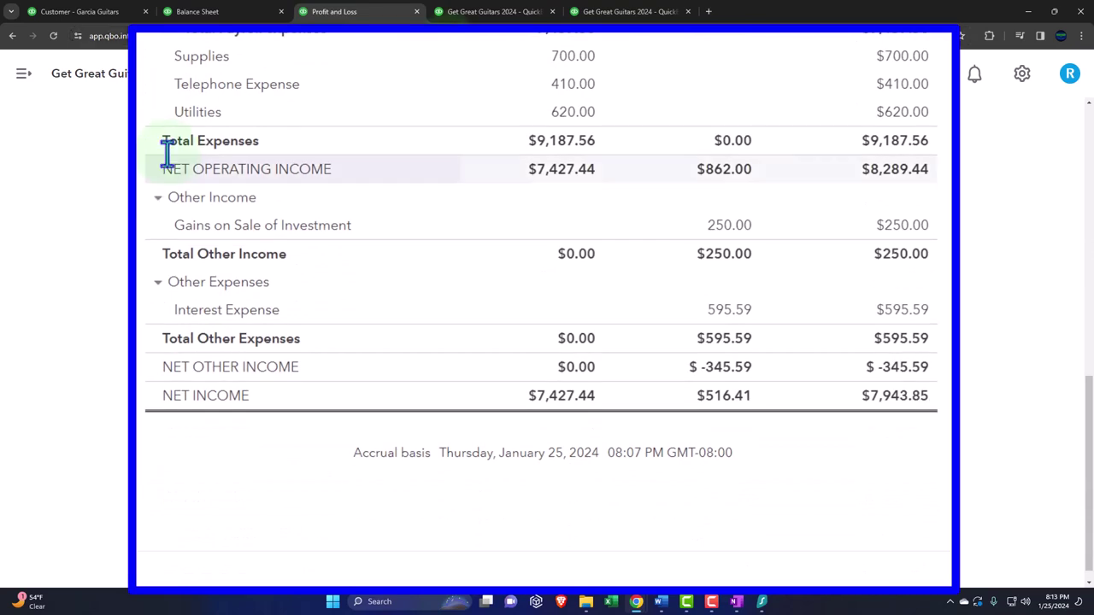
- Rerun the Trial Balance for 01/01/2024 to 02/28/2024 and review its January and February account balances and totals
left_click(460, 12)
scroll(447, 293, "up", 3)
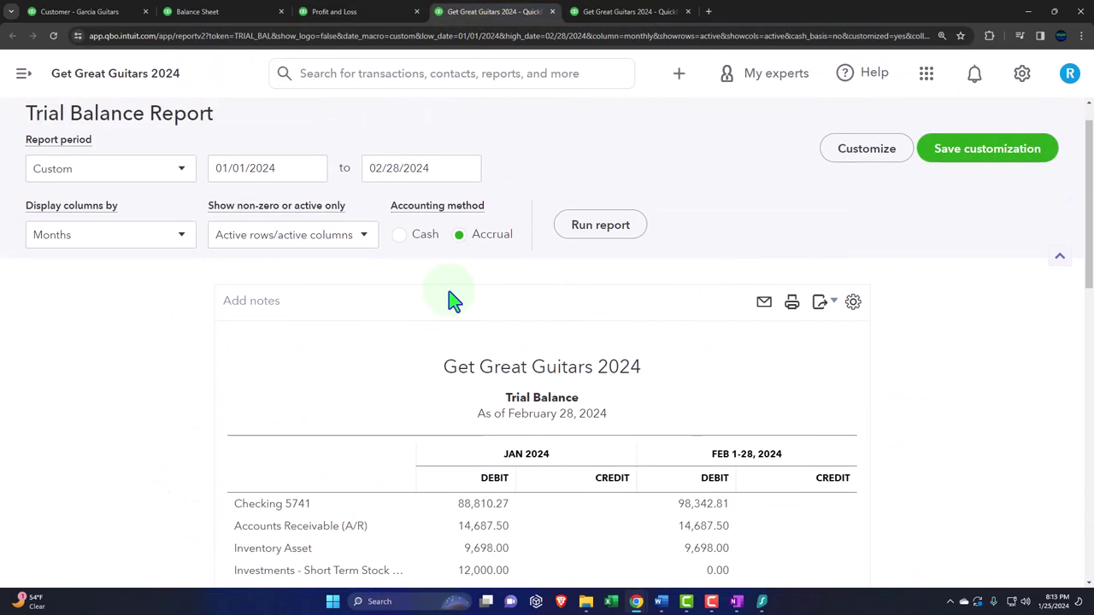
left_click(590, 242)
key("ctrl+plus")
scroll(556, 300, "down", 2)
scroll(93, 420, "down", 2)
scroll(93, 419, "down", 2)
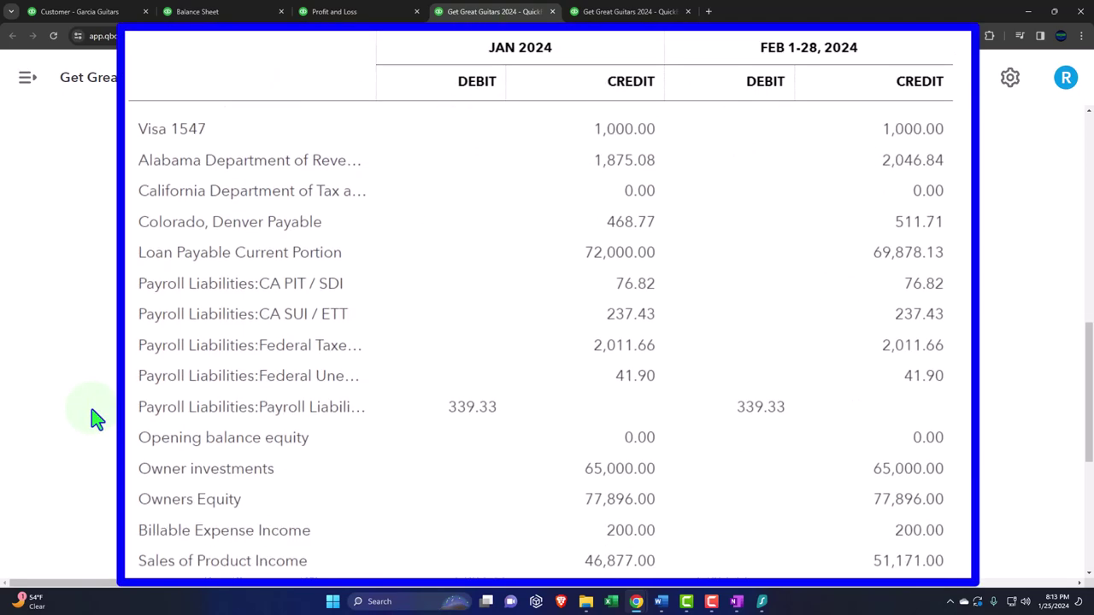
scroll(95, 419, "down", 4)
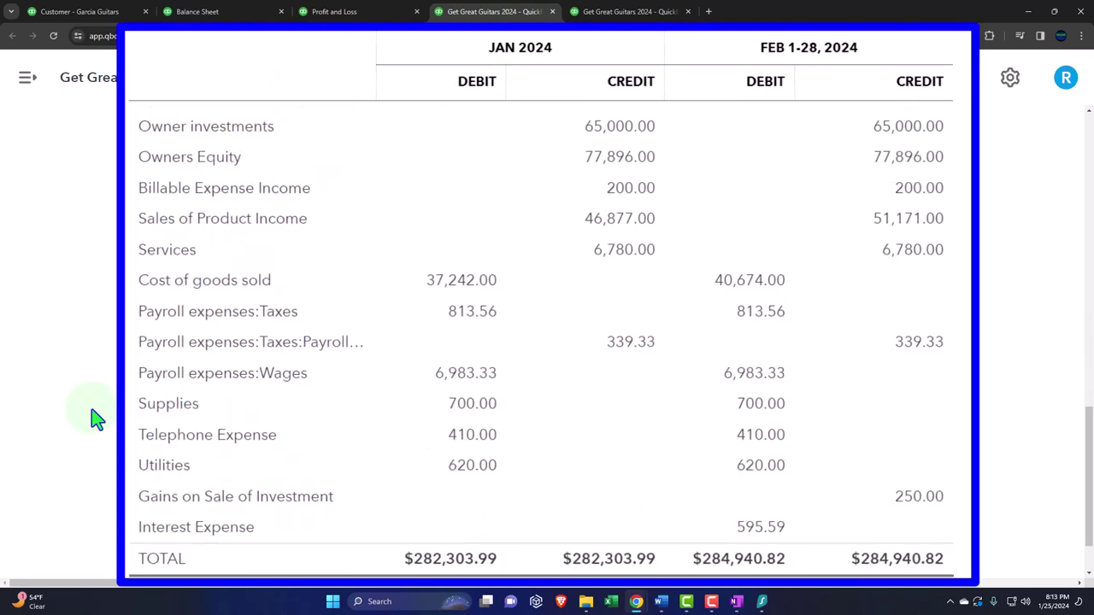
scroll(93, 424, "down", 1)
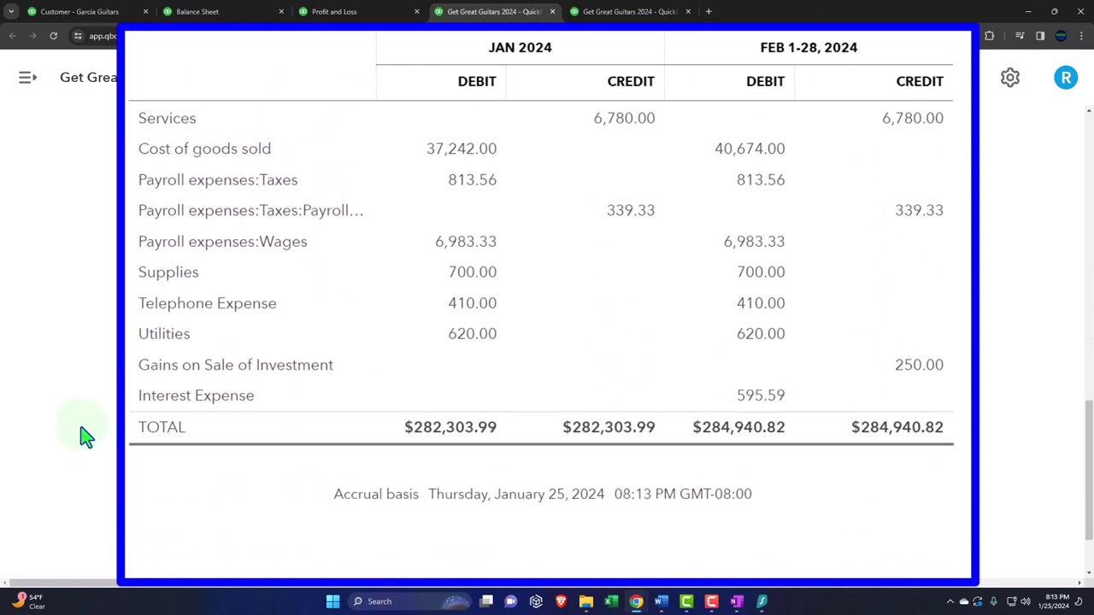
scroll(86, 436, "up", 6)
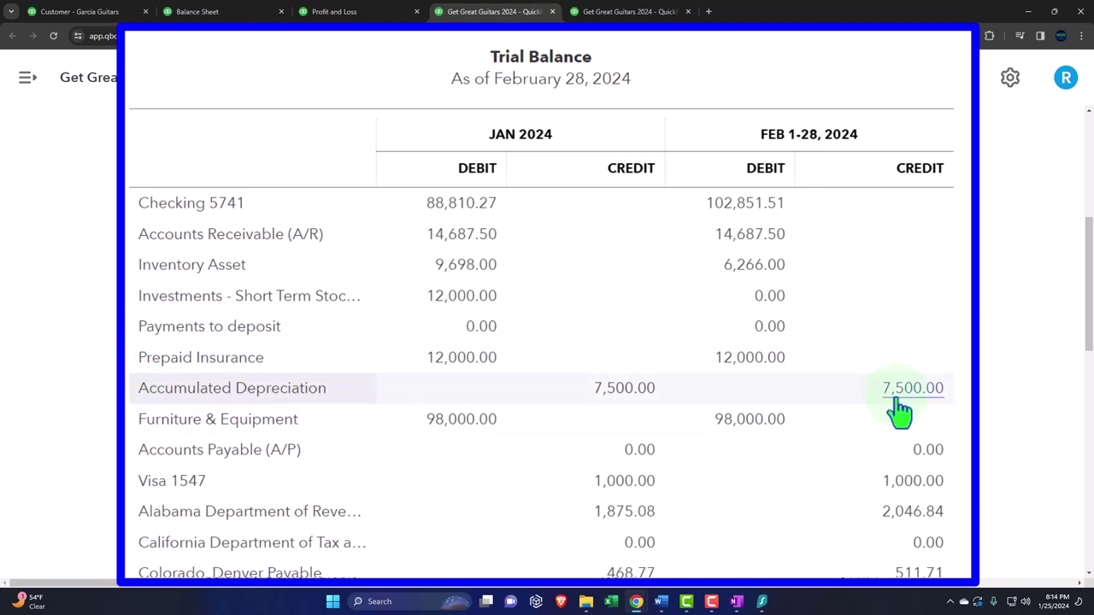
- Examine the Trial Balance's January and February columns from the liability accounts through equity, income and expenses to the total row
scroll(132, 425, "down", 3)
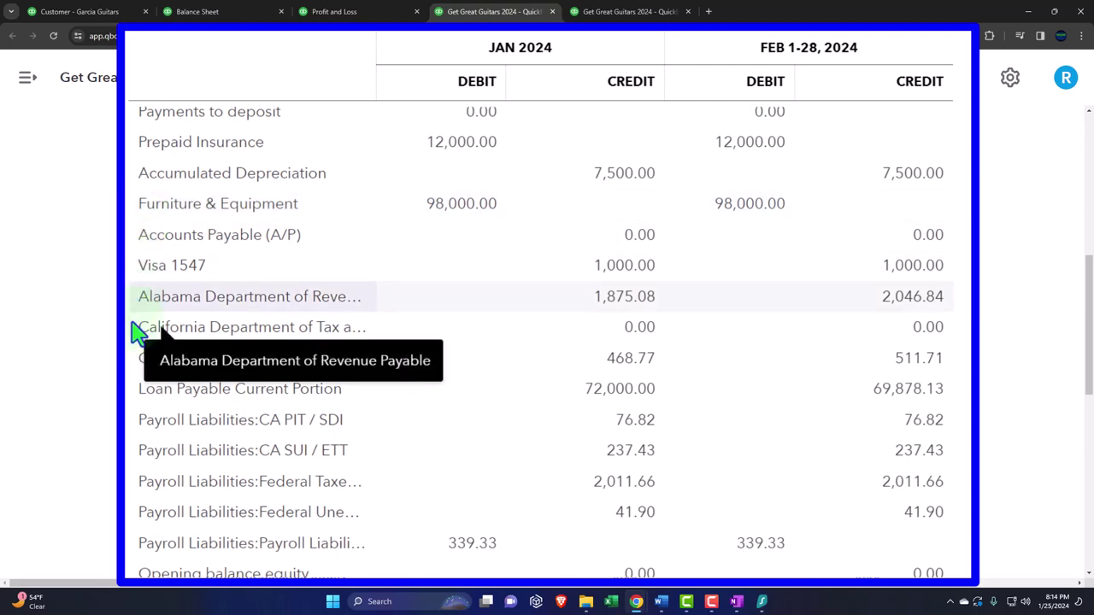
scroll(137, 365, "down", 1)
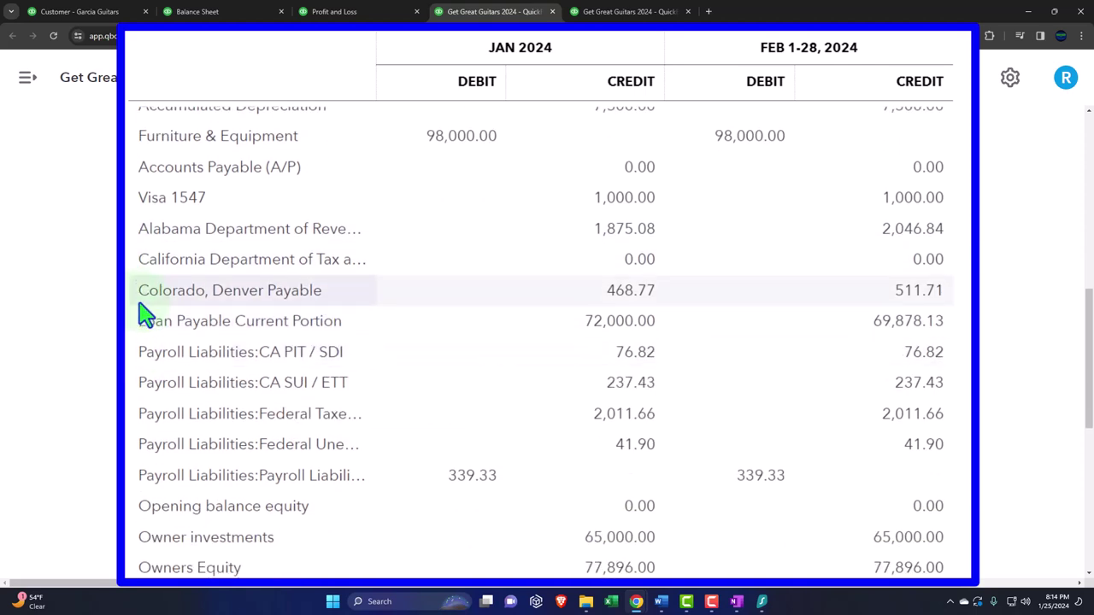
scroll(145, 313, "down", 1)
scroll(144, 313, "down", 2)
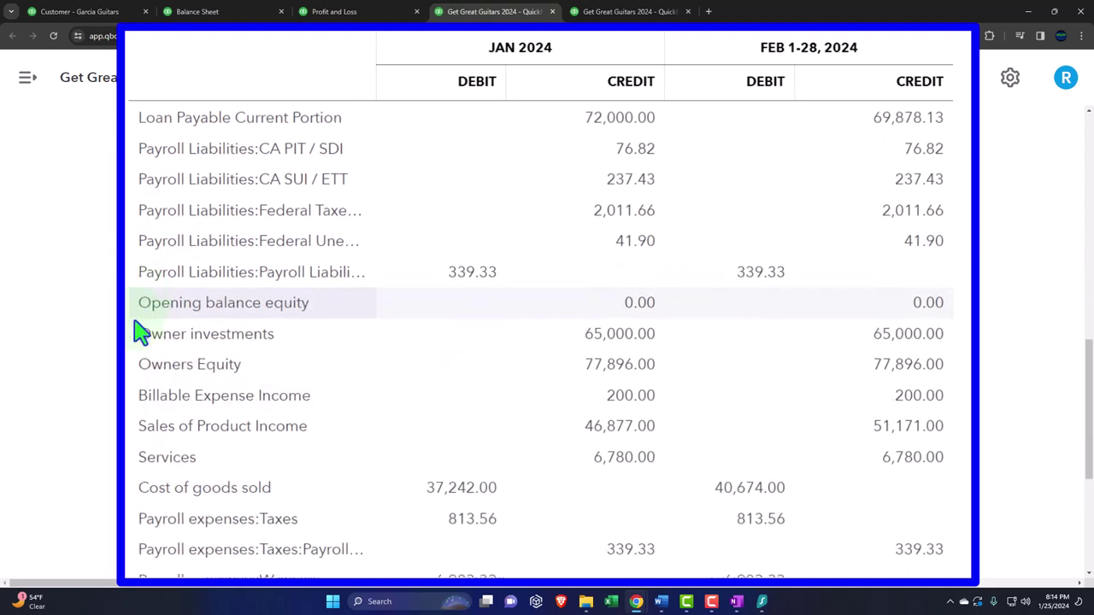
scroll(139, 332, "down", 1)
scroll(137, 329, "down", 1)
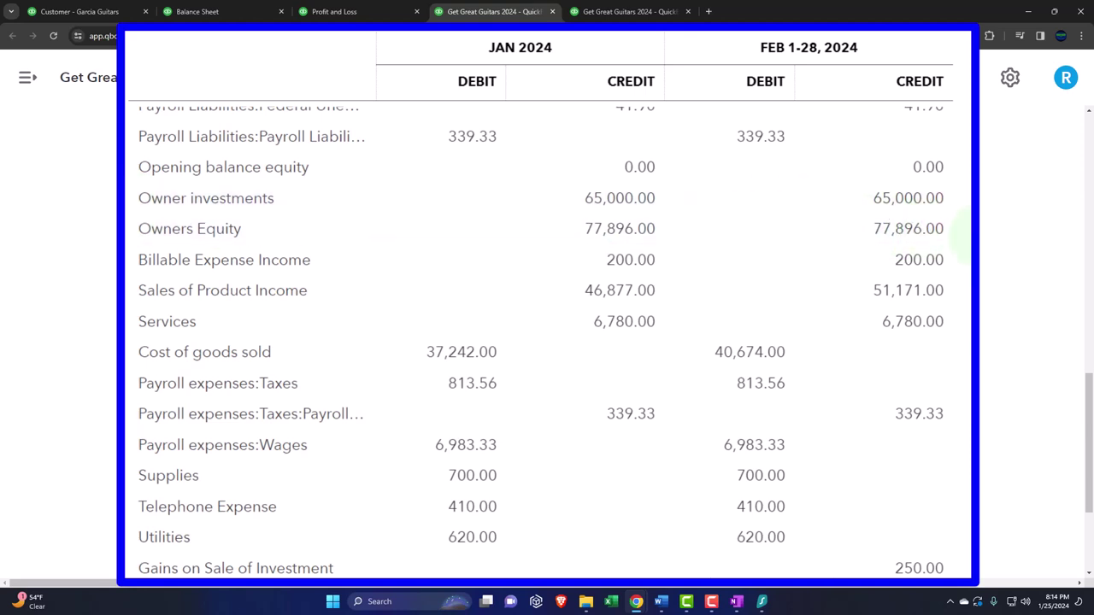
scroll(949, 205, "down", 1)
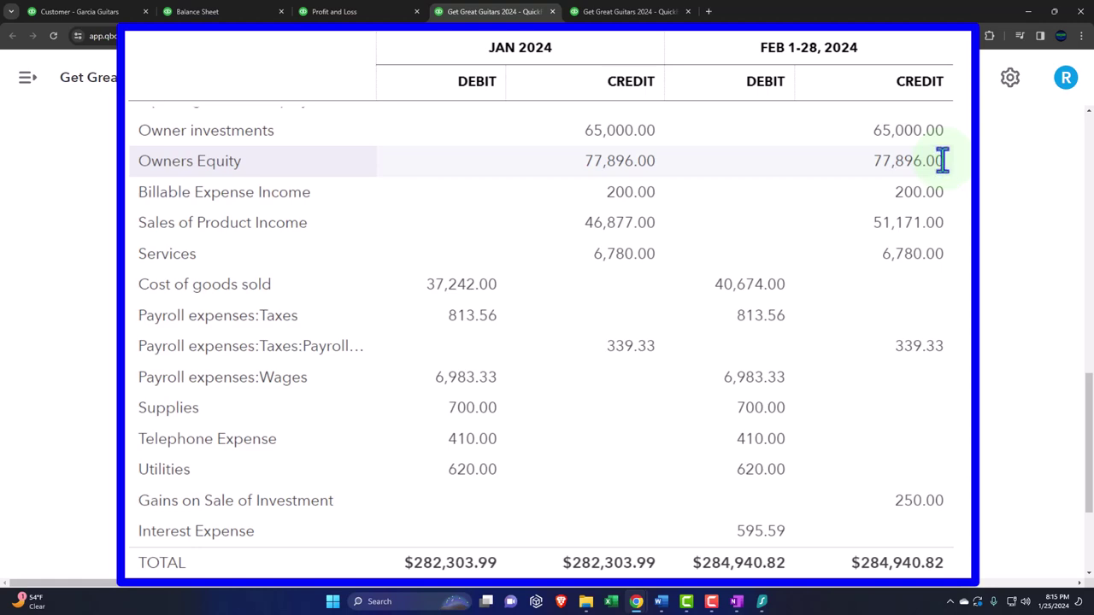
- Rerun the Trial Balance for the period 01/01/2025 to 01/01/2025 and check the equity accounts and totals
scroll(320, 450, "up", 10)
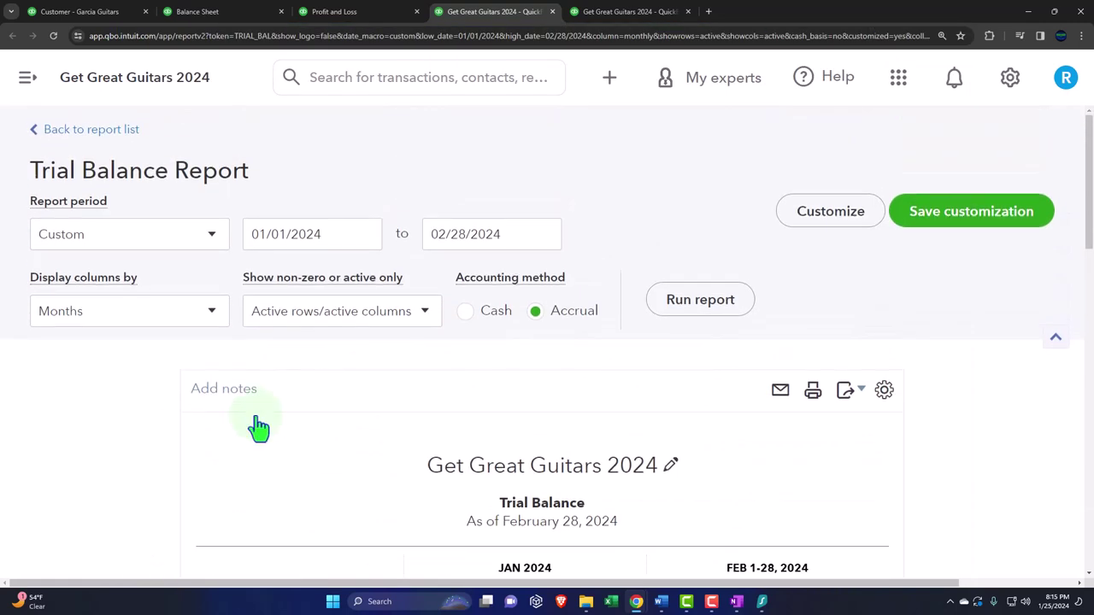
left_click(334, 242)
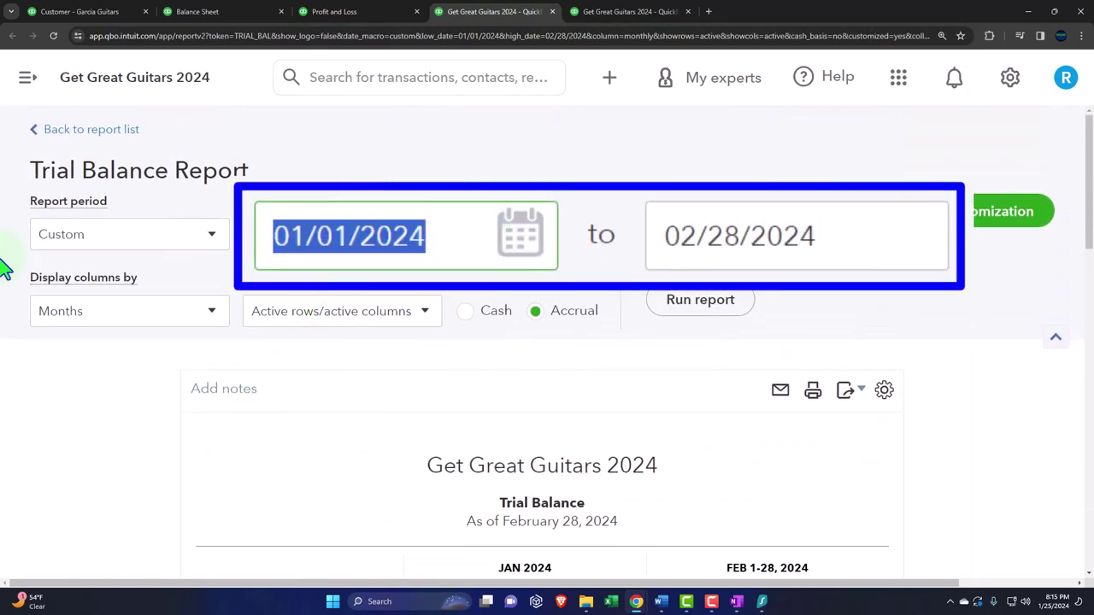
type("01012025")
key("Tab")
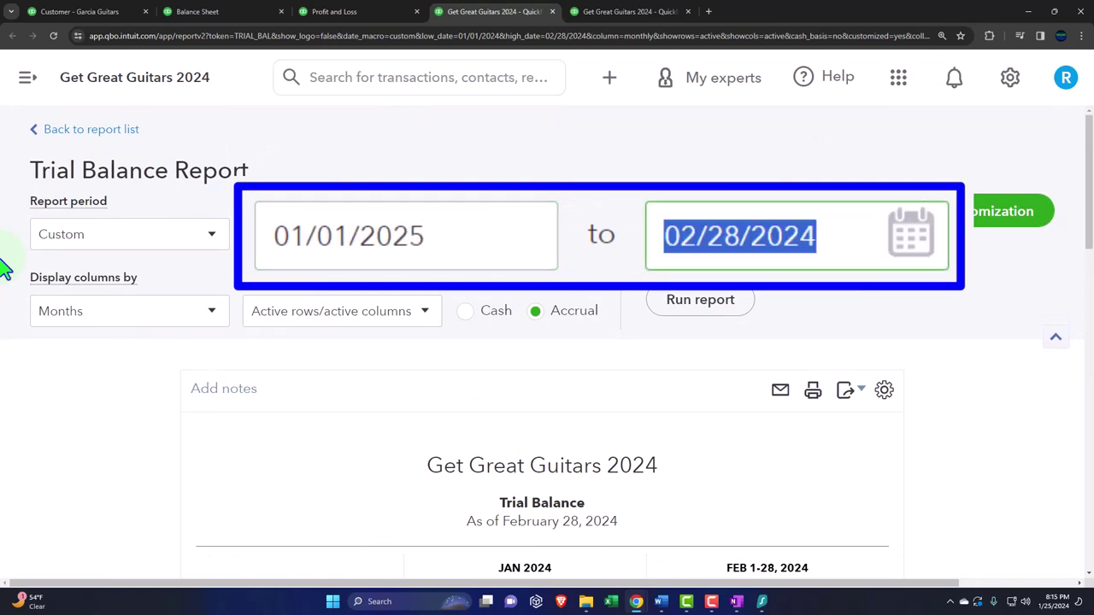
type("01012025")
left_click(700, 310)
scroll(700, 316, "down", 9)
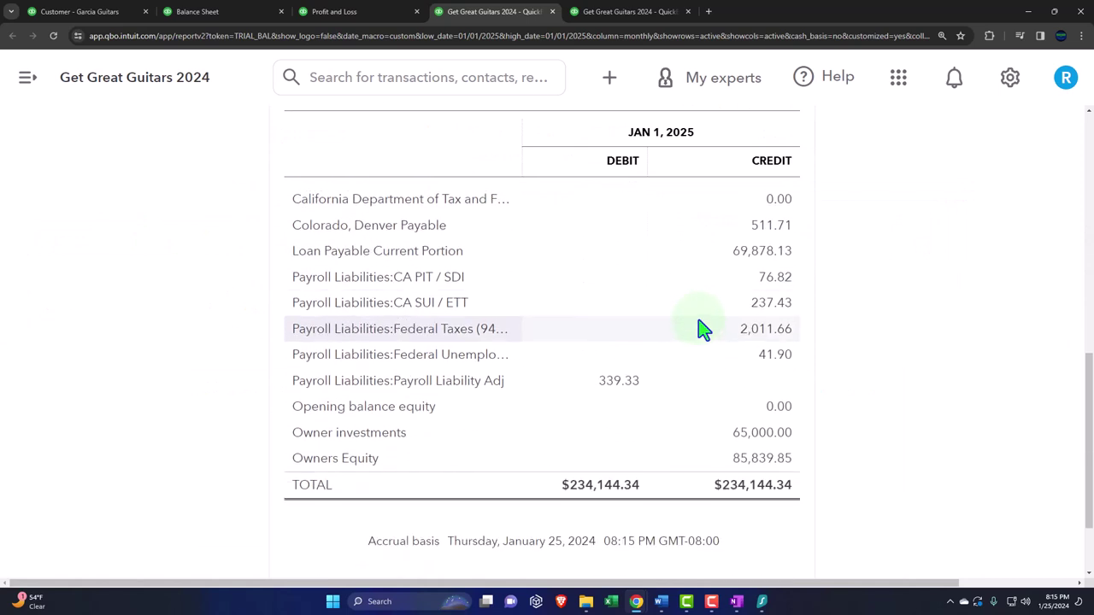